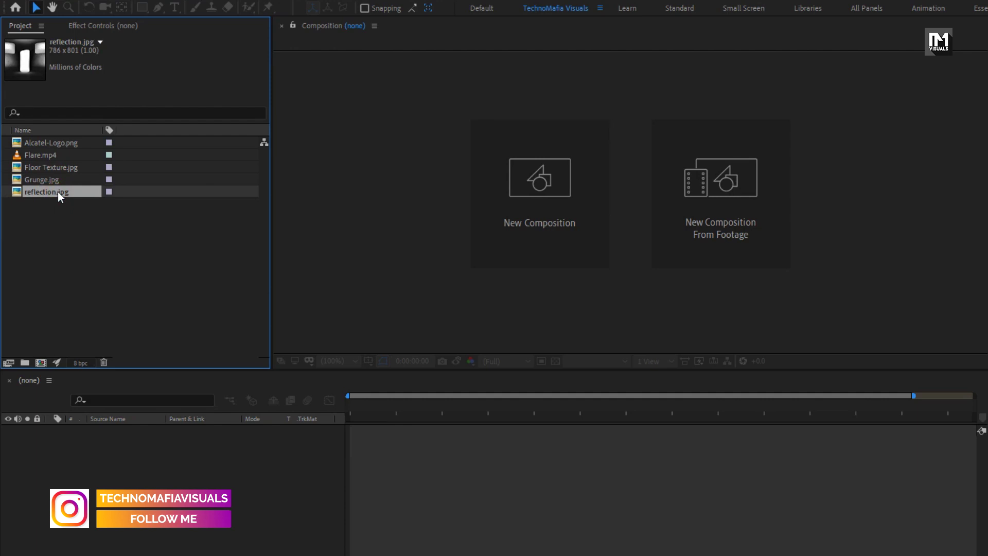
- Create a new composition named Glossy_logo with a duration of 0:00:06:00
click(493, 215)
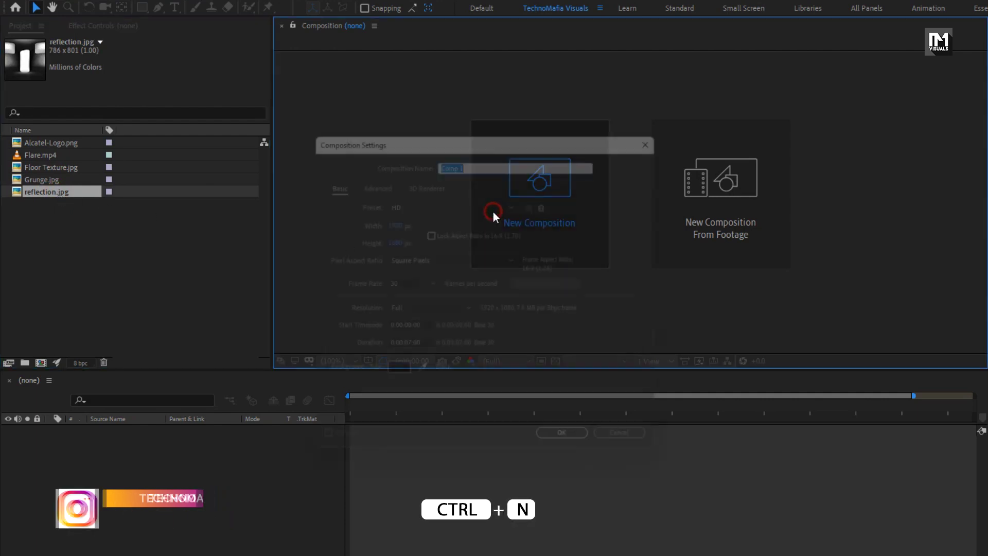
text(Gl)
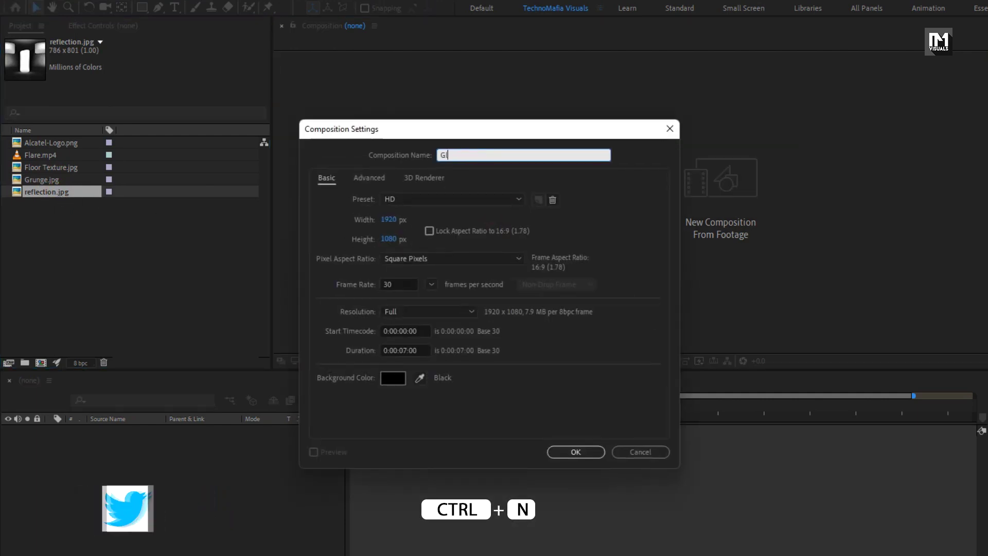
text(ossy_logo)
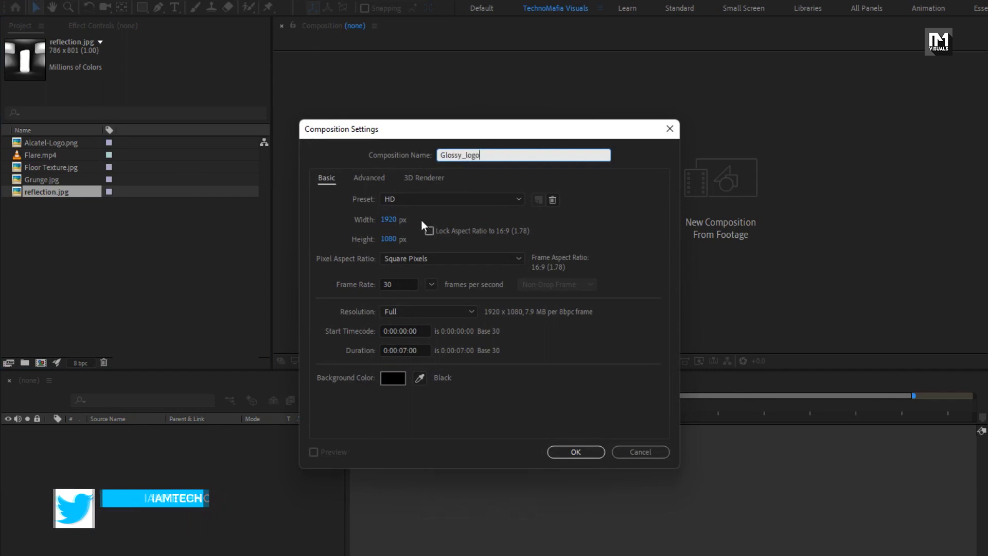
double_click(411, 353)
text(0)
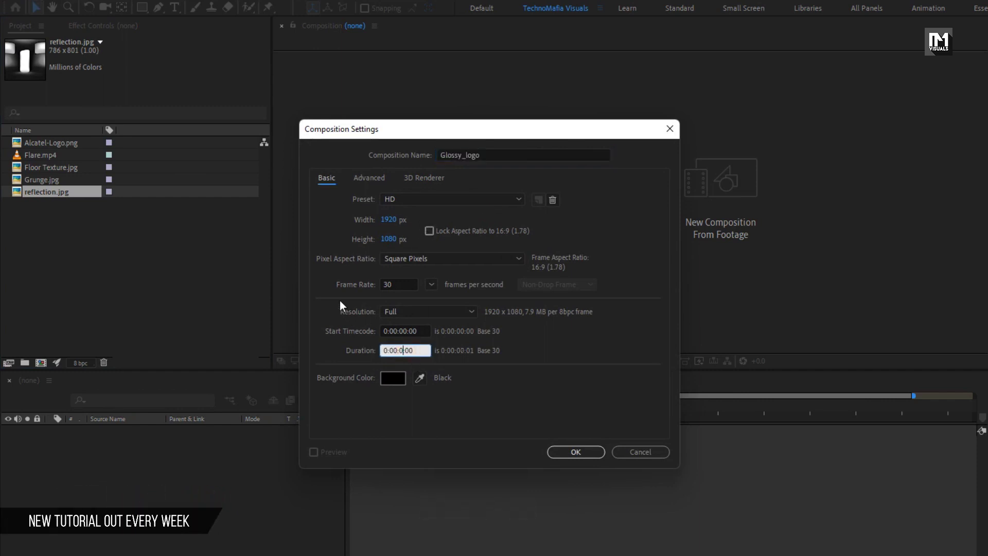
click(576, 452)
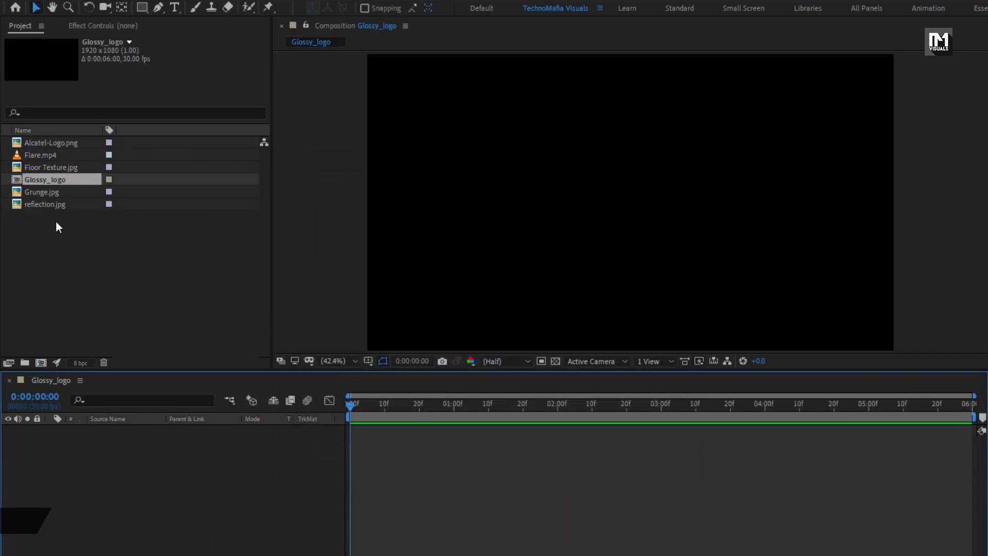
- Add Grunge.jpg to the Glossy_logo timeline and pre-compose it as Grunge, moving all attributes into the new composition
click(38, 191)
drag(38, 192, 147, 471)
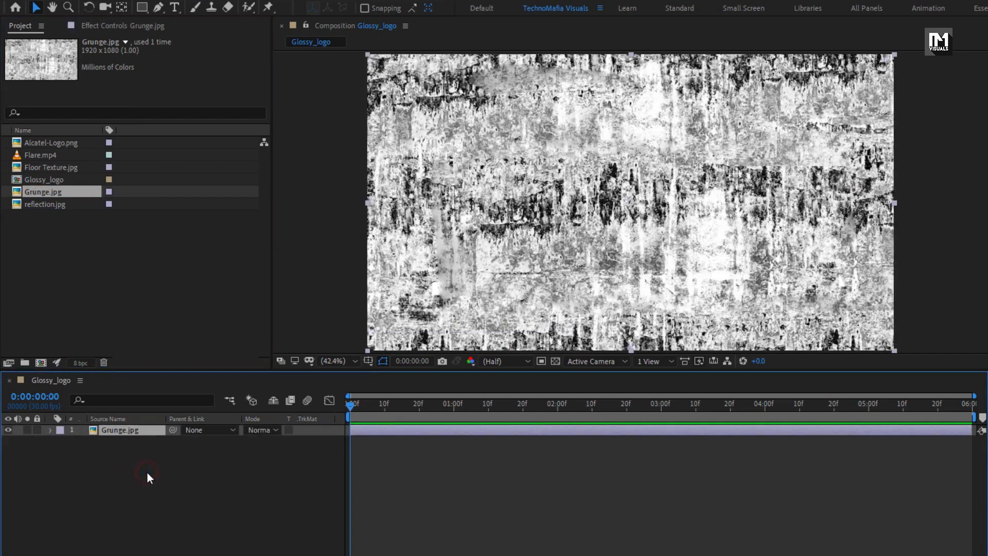
right_click(128, 434)
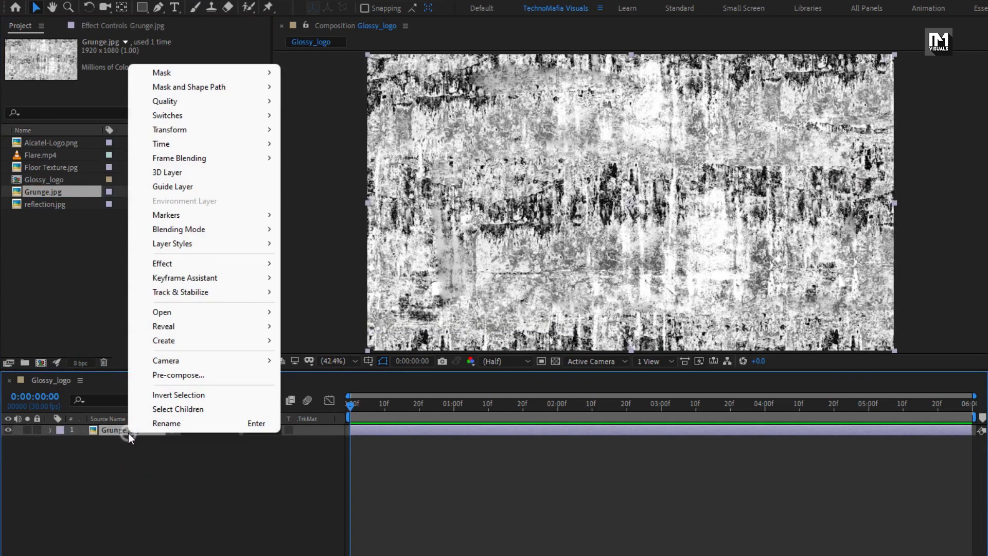
click(156, 379)
click(372, 346)
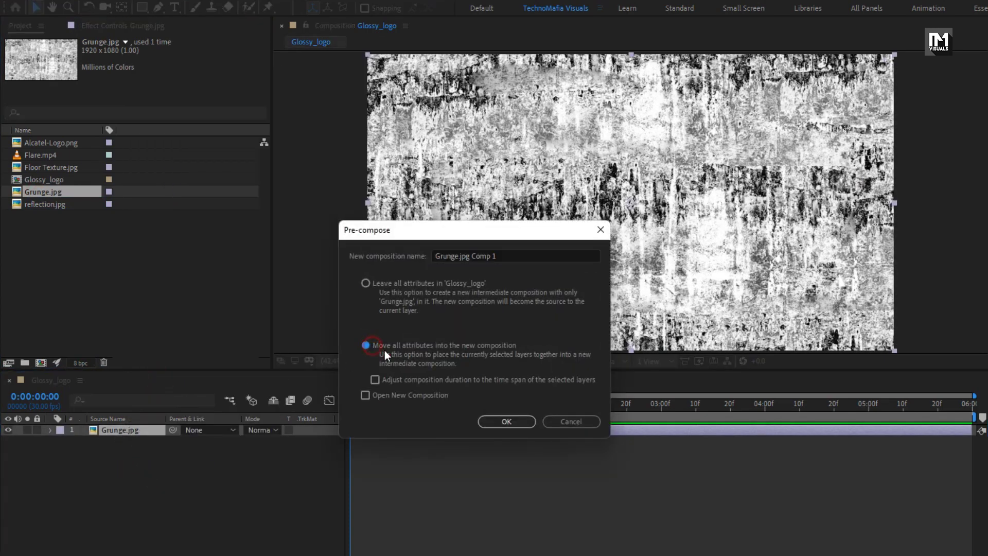
drag(459, 256, 616, 258)
key(BackSpace)
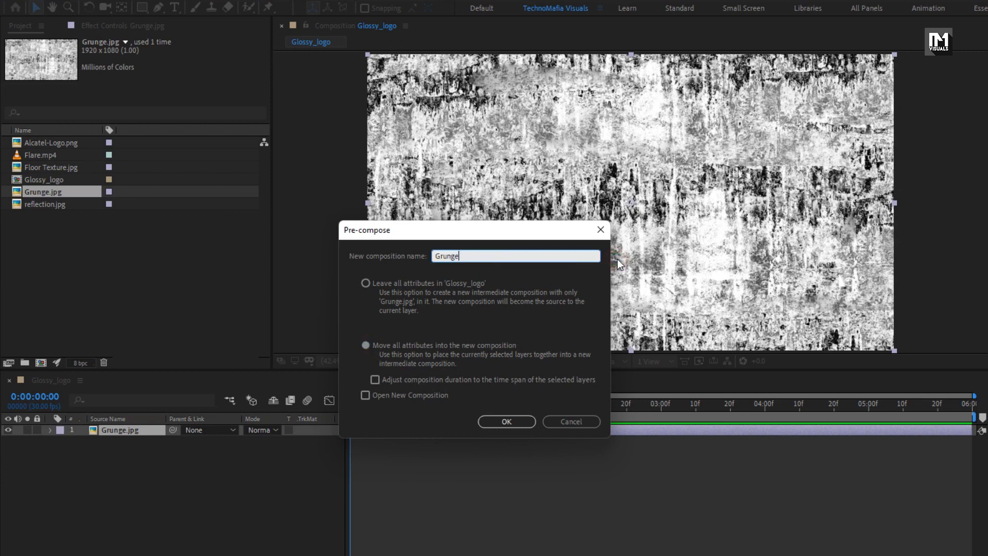
click(498, 422)
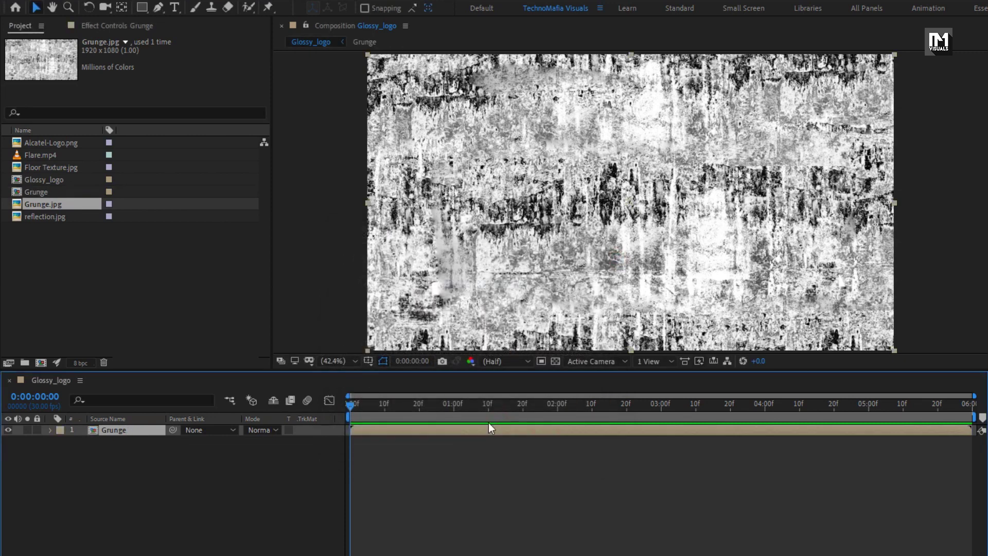
- Hide the Grunge layer, then add reflection.jpg above it and set its scale to 40%
click(8, 430)
drag(30, 218, 136, 428)
key(s)
click(281, 441)
text(40)
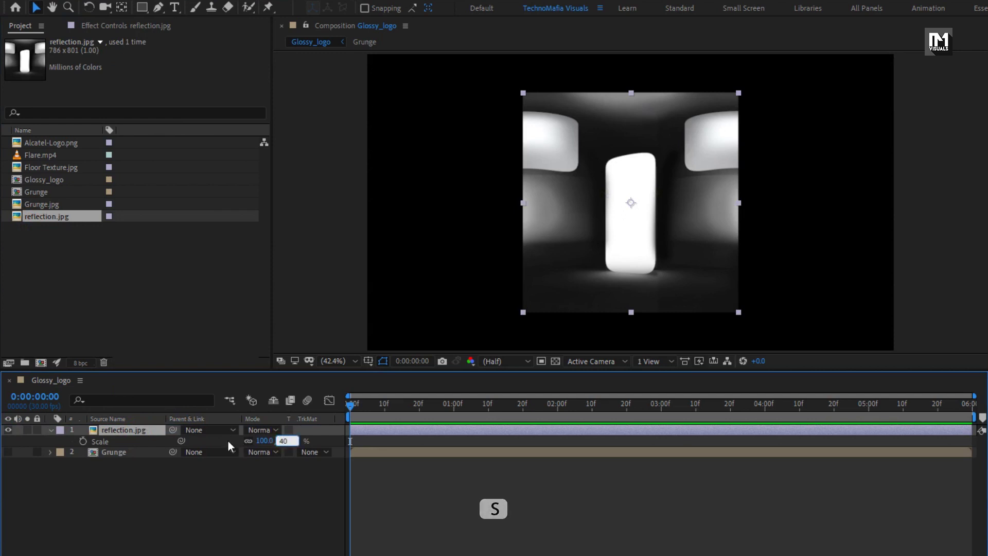
key(Return)
click(51, 430)
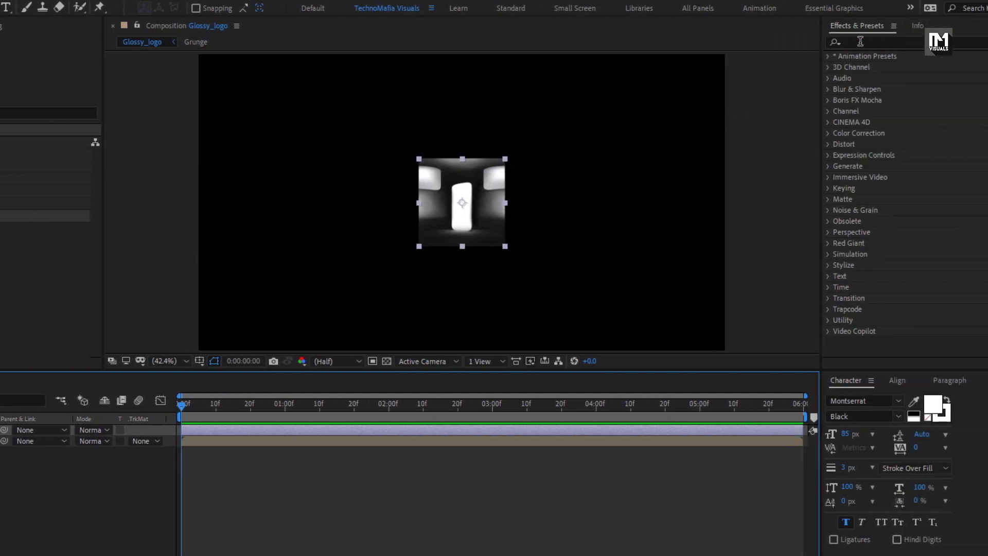
- Apply Motion Tile to the reflection layer with Output Width 790, Output Height 690 and Mirror Edges enabled
click(861, 41)
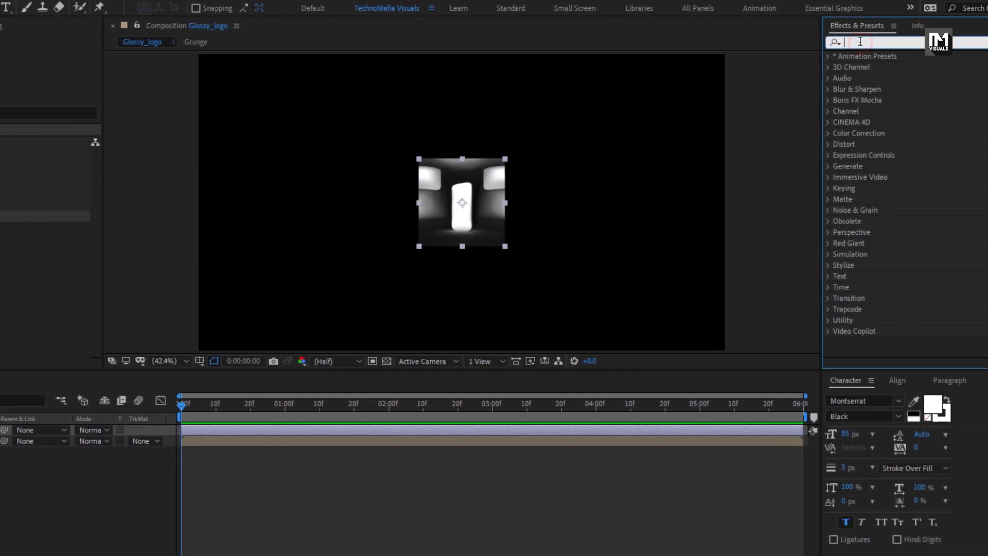
text(motio)
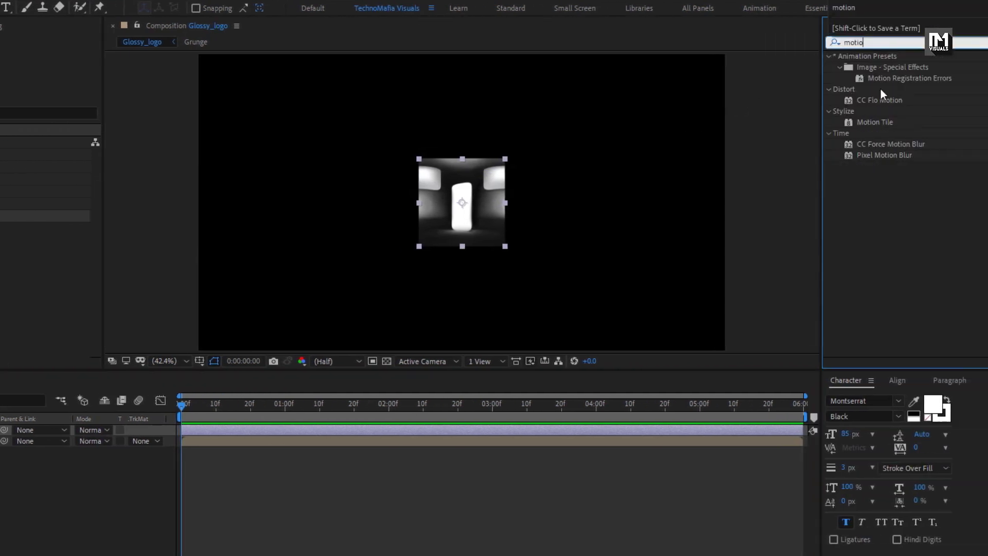
drag(875, 122, 467, 198)
drag(154, 96, 187, 113)
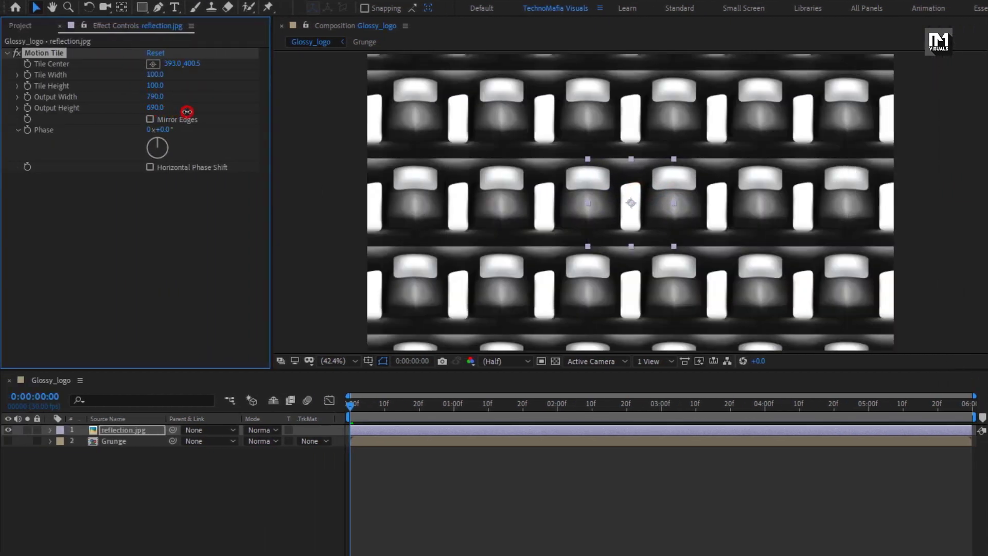
click(150, 119)
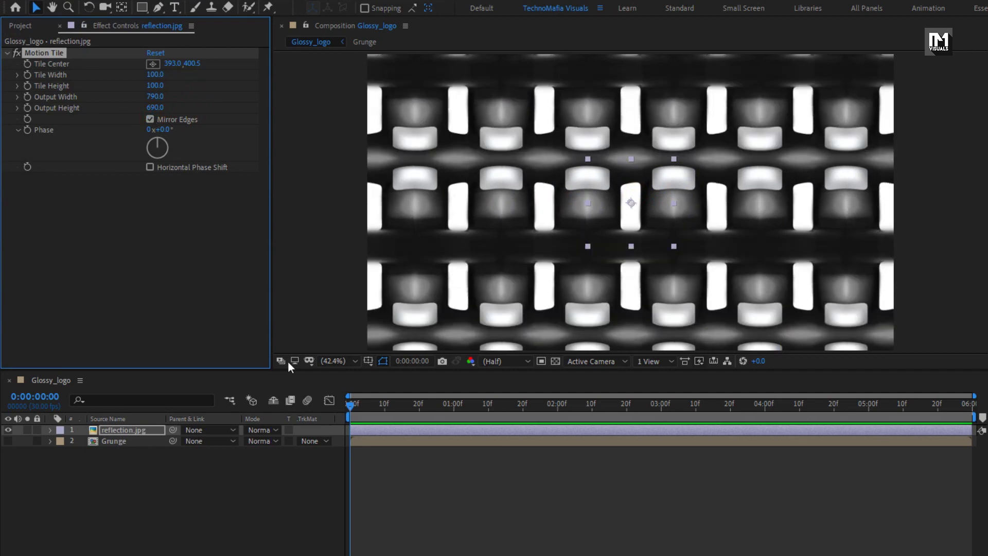
- Animate Motion Tile's Tile Center with a keyframe at 0:00:00:00 and a diagonally shifted, down-and-right position at 0:00:05:29
mouse_move(346, 406)
mouse_down()
mouse_move(381, 404)
mouse_move(347, 405)
mouse_up()
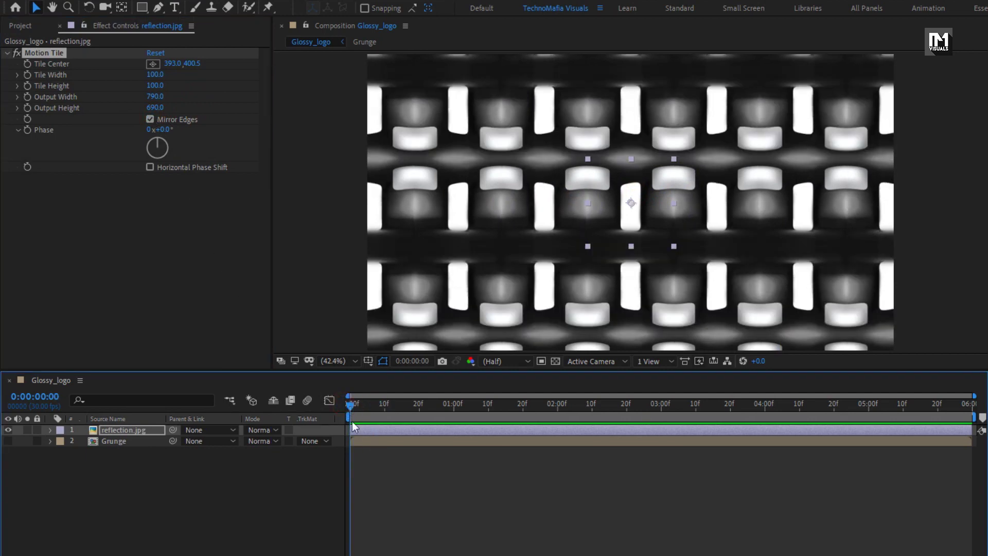
click(28, 63)
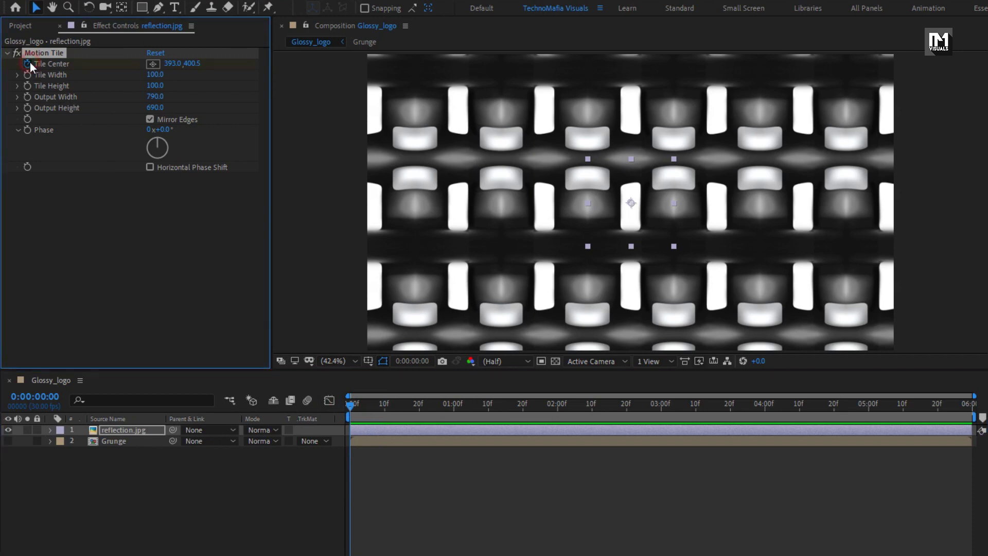
drag(383, 407, 973, 411)
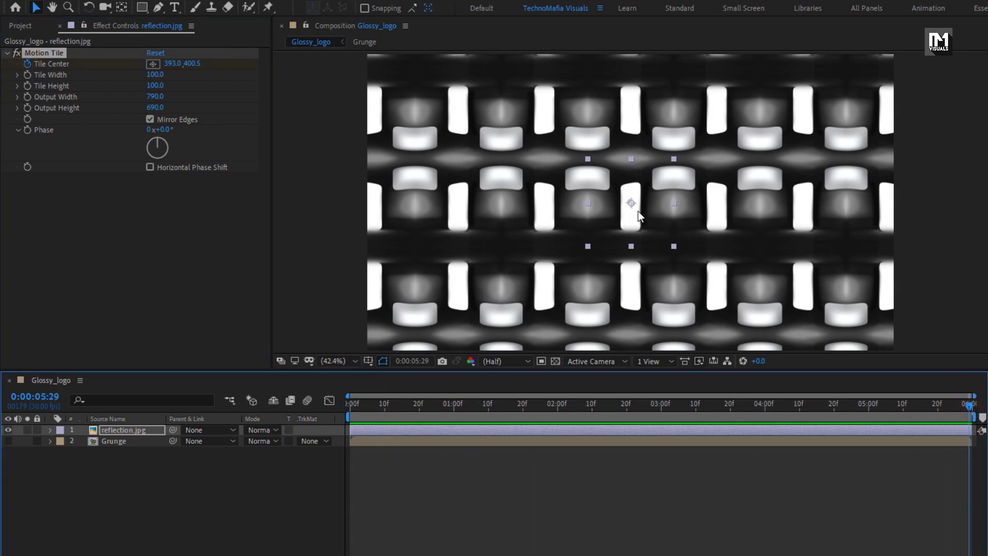
drag(631, 203, 795, 301)
key(comma)
key(comma)
drag(940, 405, 617, 406)
click(7, 65)
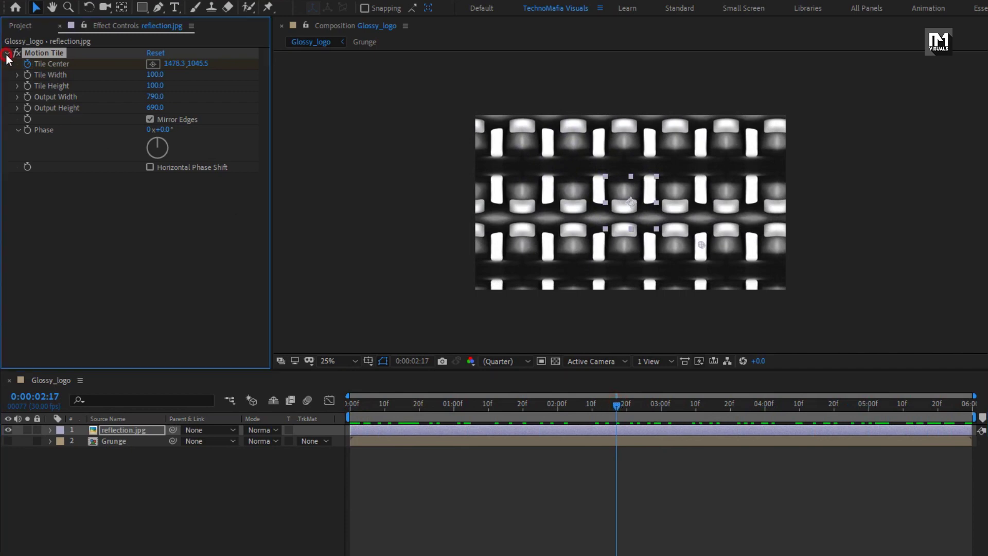
- Apply Fast Box Blur to the reflection layer with Blur Radius 35 and Iterations 1
click(870, 44)
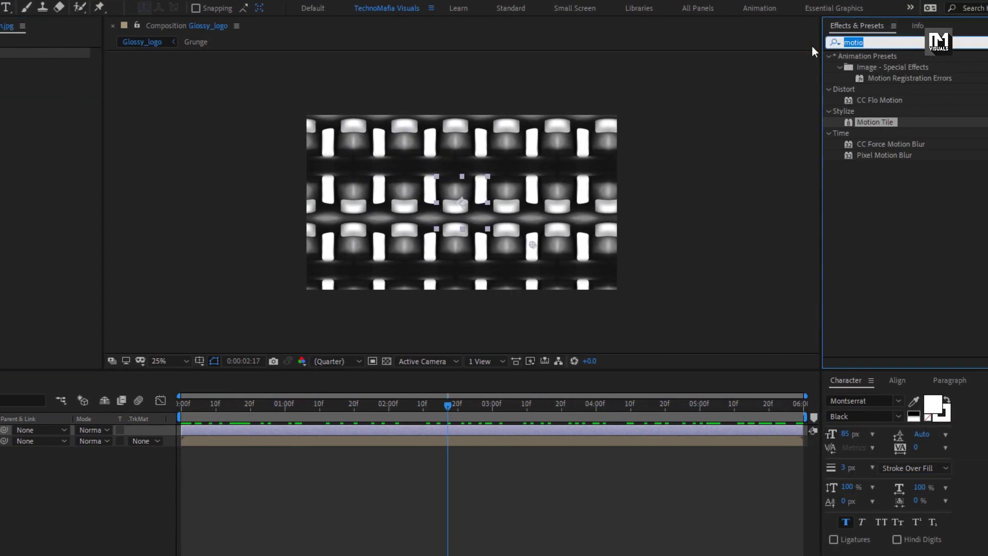
text(fast)
drag(888, 122, 481, 182)
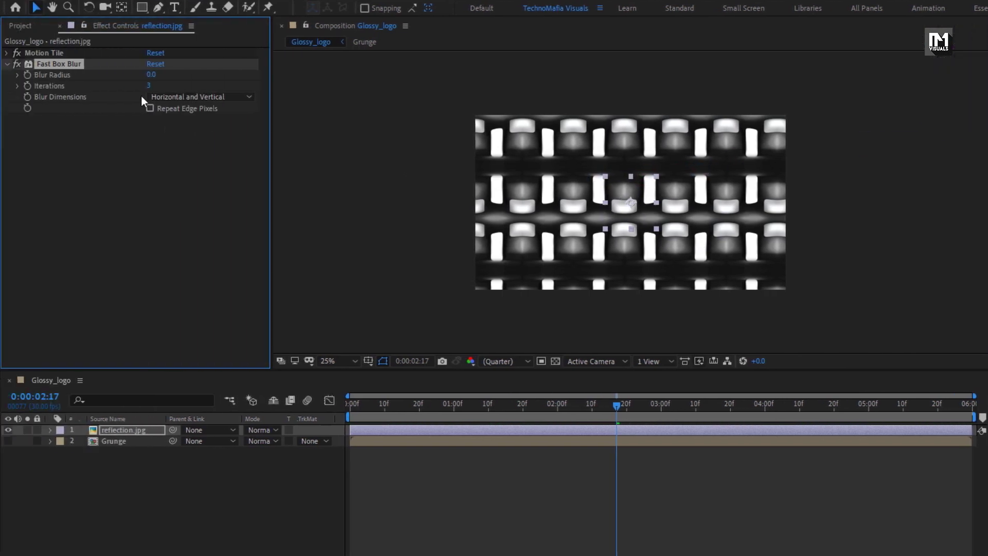
text(35)
key(Return)
click(149, 86)
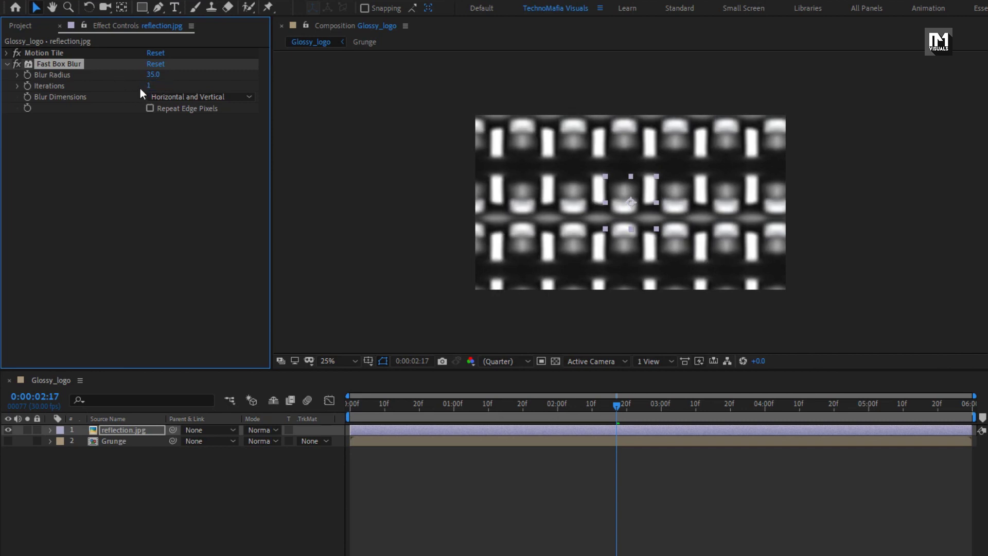
click(7, 64)
- Reorder Motion Tile below Fast Box Blur and enable Repeat Edge Pixels for the blur
drag(38, 52, 50, 96)
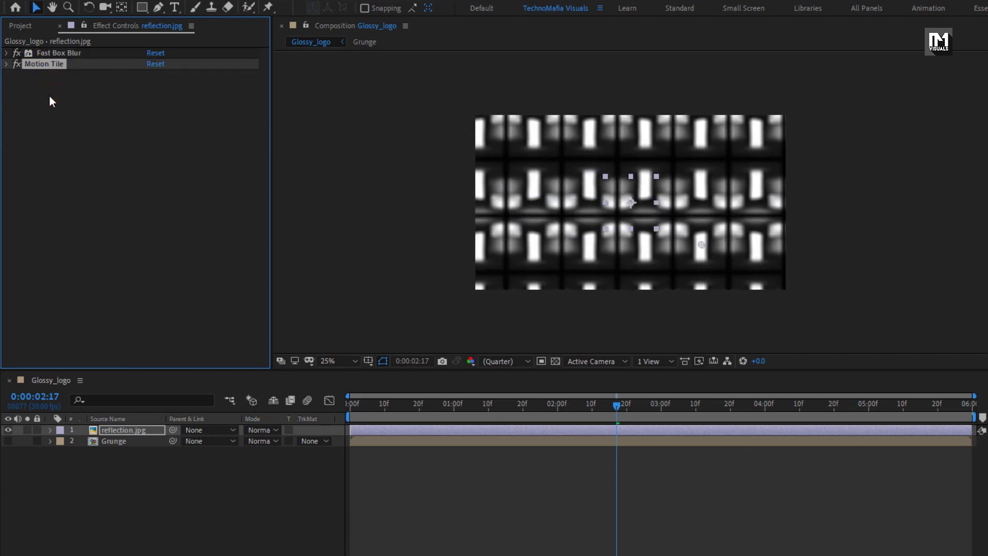
click(7, 53)
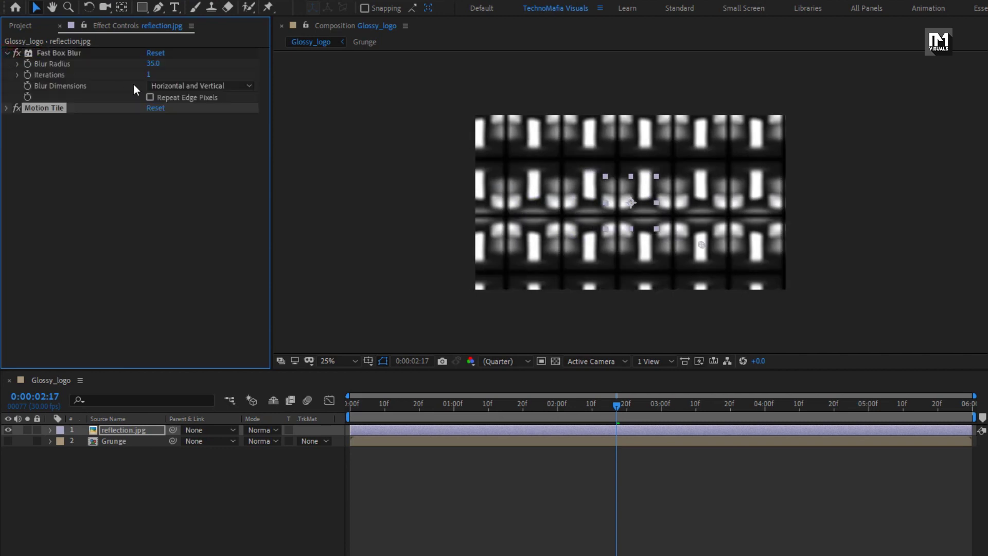
click(151, 97)
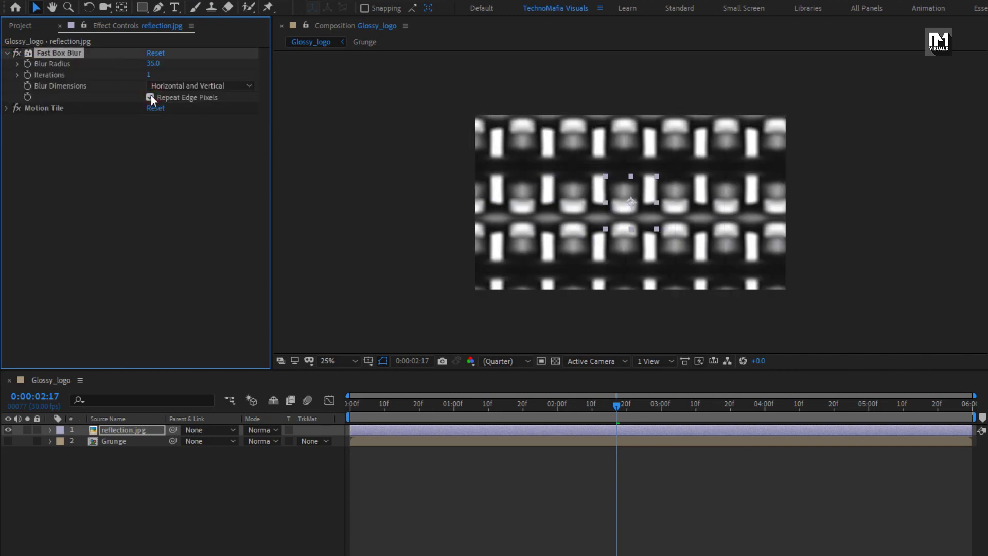
- Pre-compose the reflection.jpg layer as reflection, moving all attributes into the new composition
right_click(129, 431)
click(158, 377)
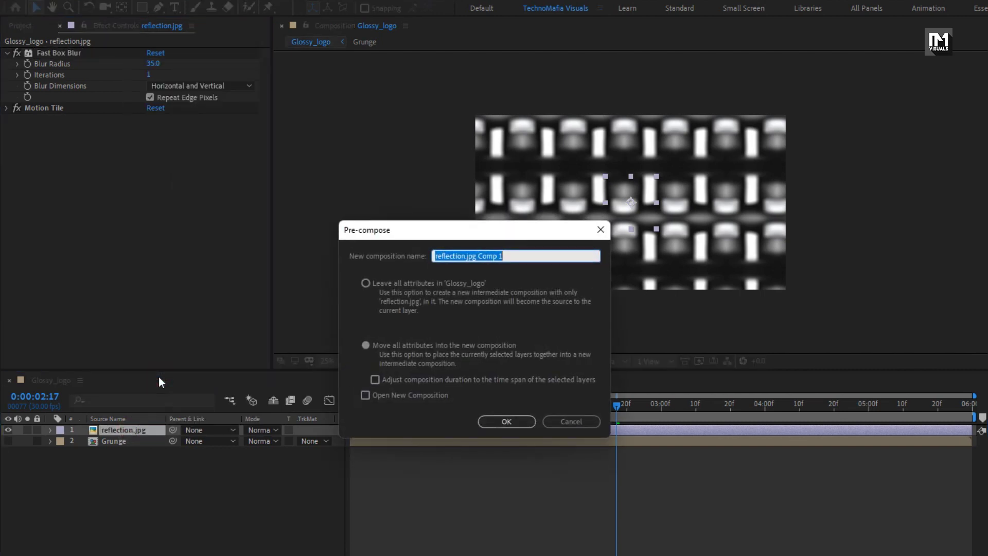
drag(467, 257, 595, 265)
key(BackSpace)
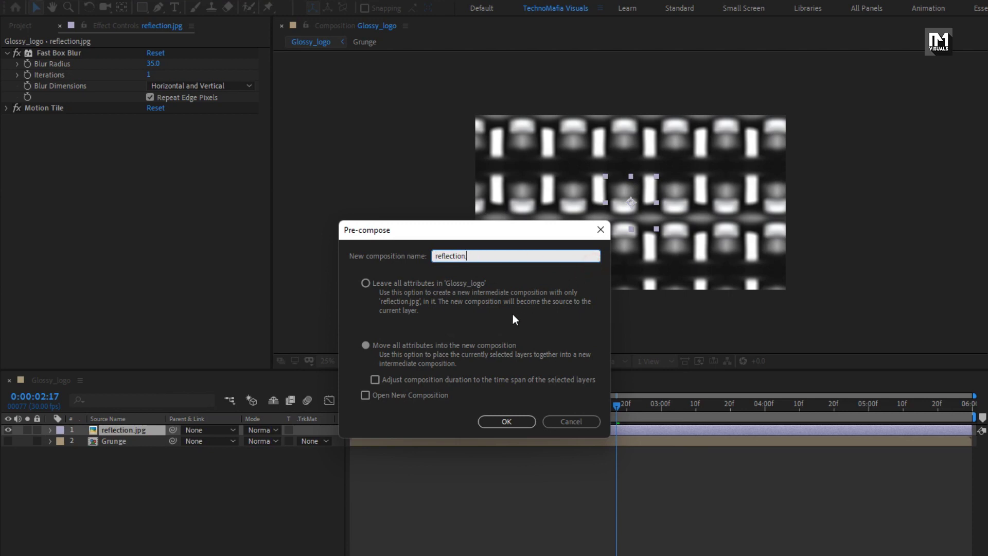
click(501, 421)
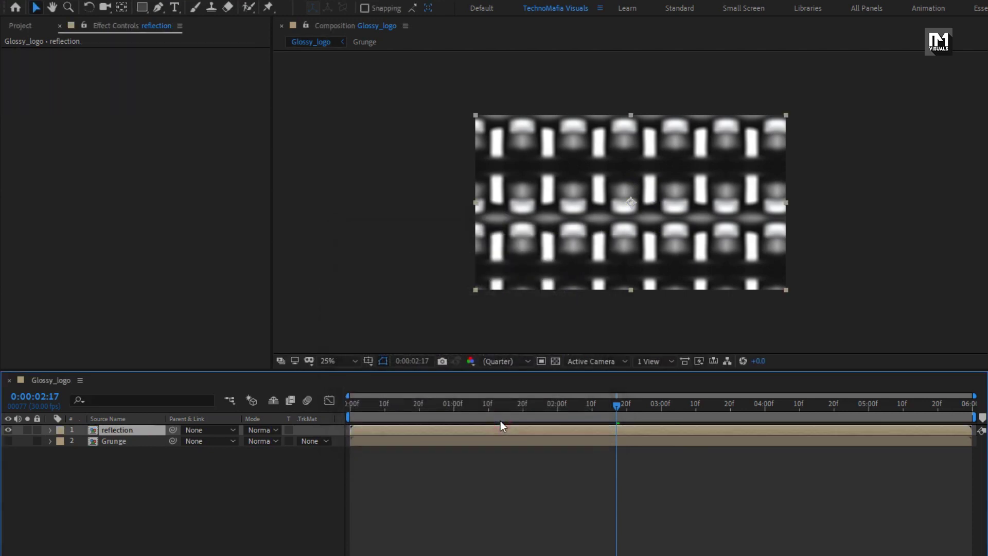
- Add Alcatel-Logo.png above the reflection layer and scale it down to 24%
click(20, 29)
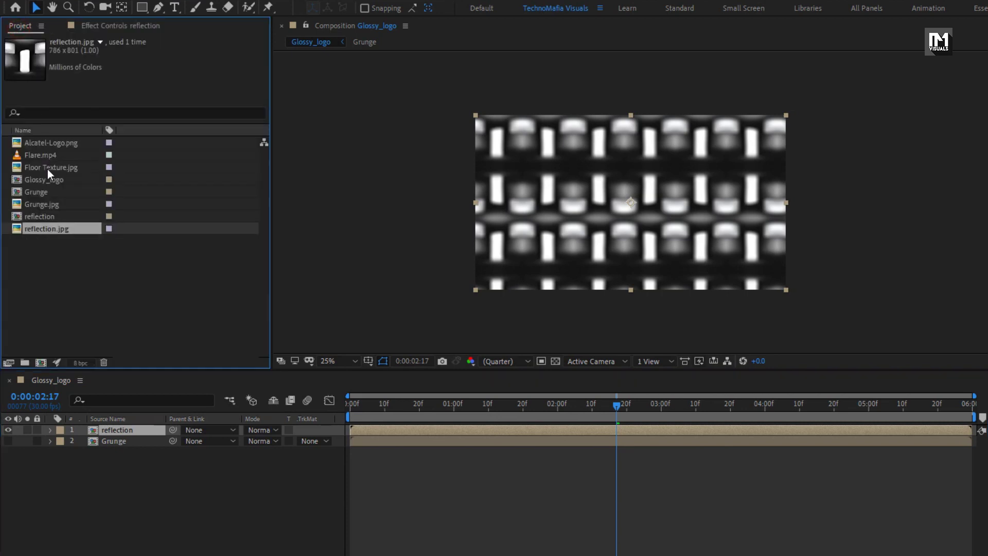
drag(48, 145, 150, 425)
key(s)
drag(271, 441, 233, 443)
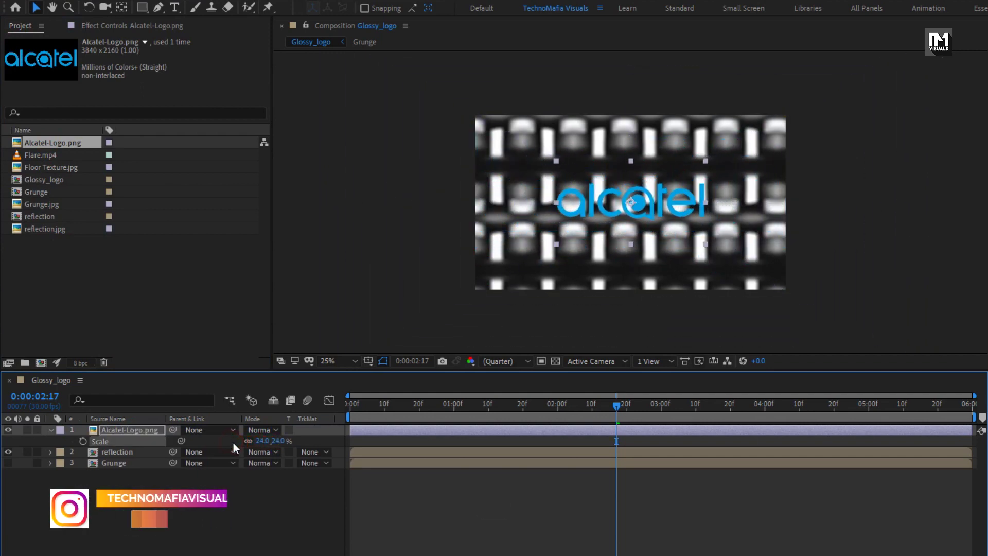
click(50, 430)
- Pre-compose the Alcatel-Logo.png layer as Logo, moving all attributes into the new composition
right_click(120, 427)
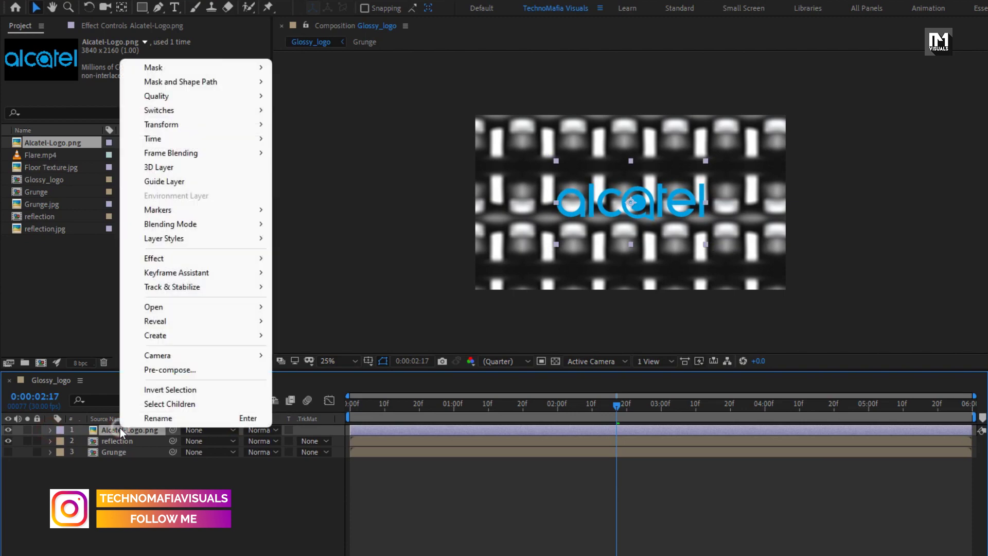
click(143, 368)
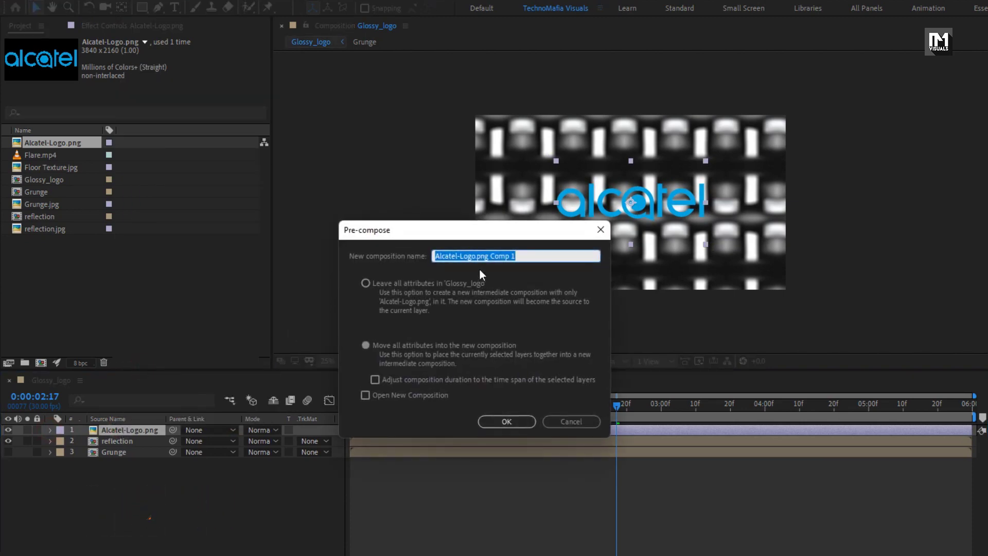
text(Logo)
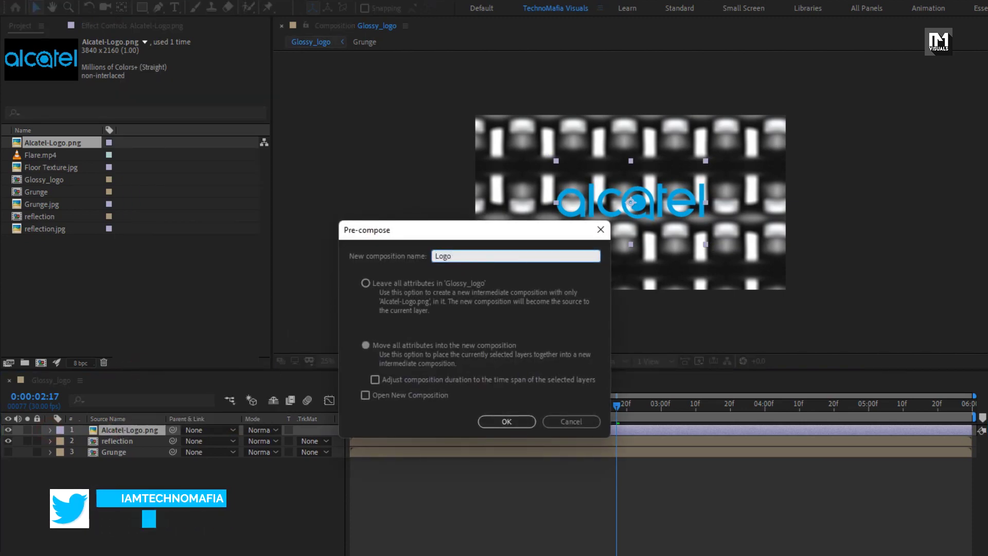
click(506, 421)
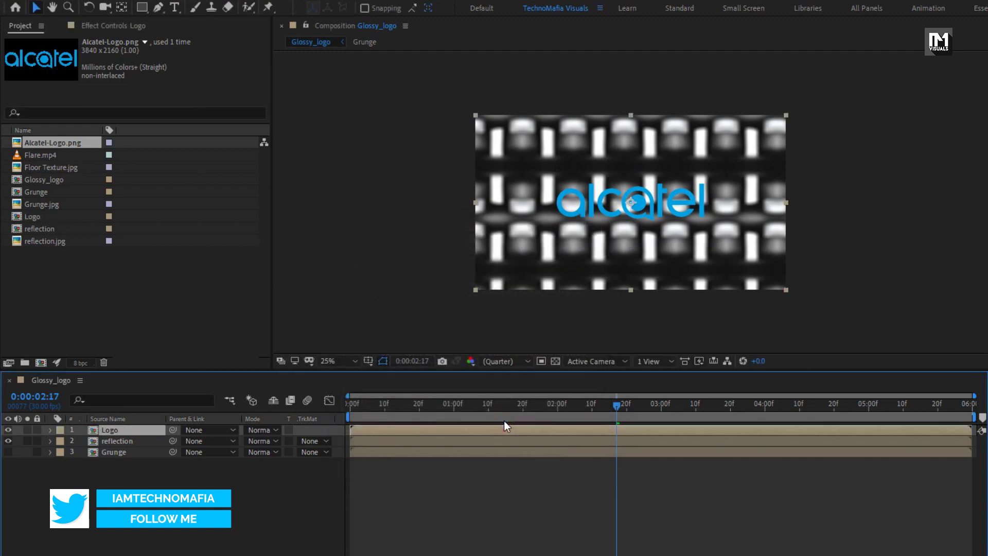
- Set the reflection layer's track matte to Alpha Matte "Logo"
click(118, 440)
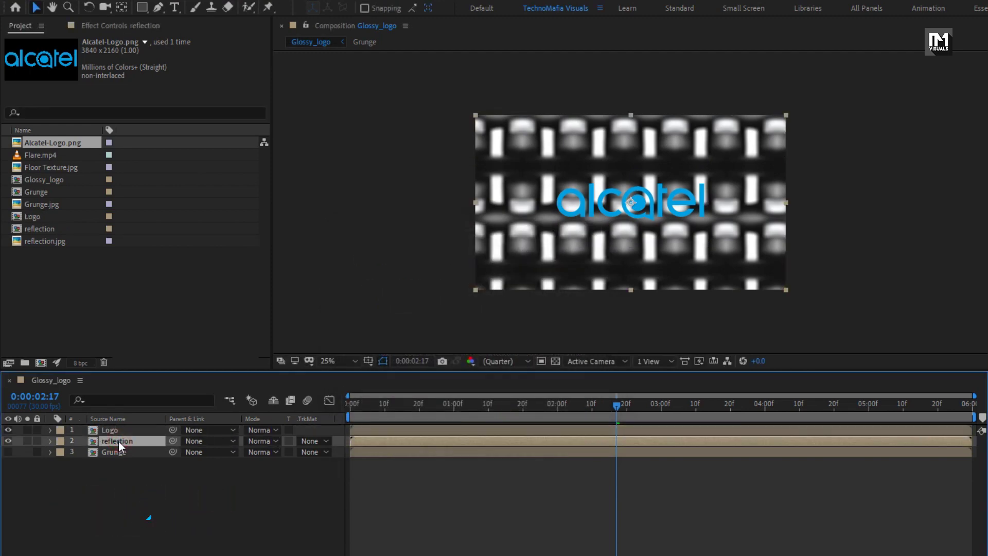
click(310, 442)
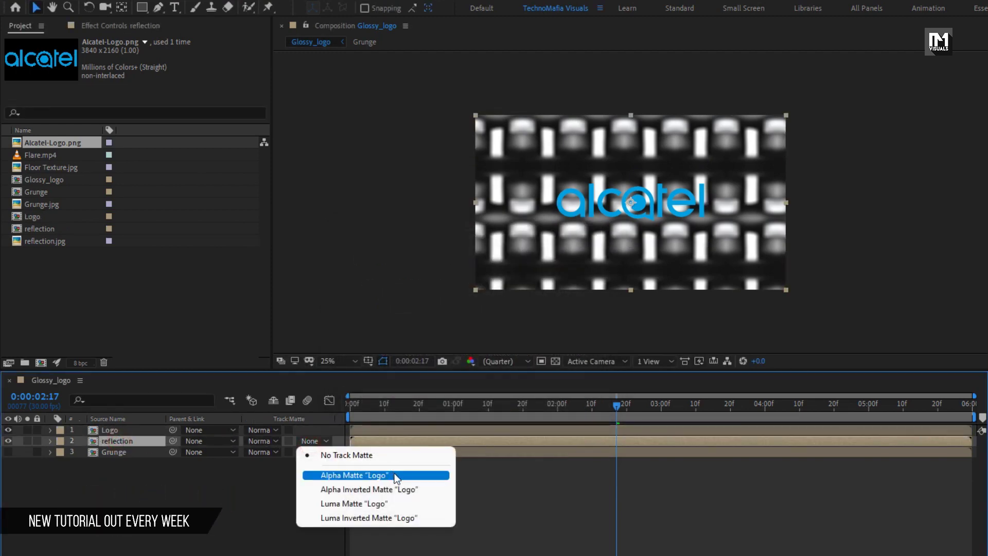
click(381, 474)
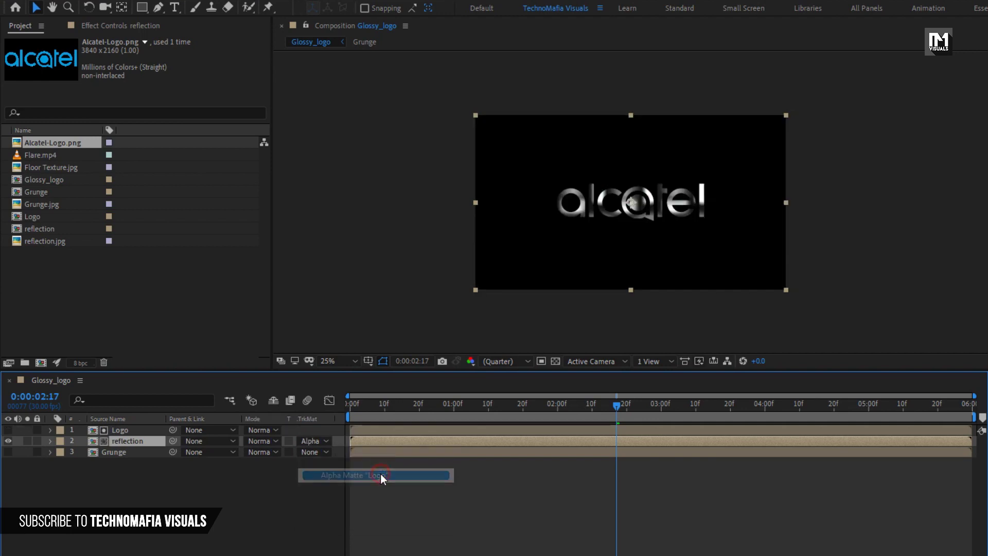
- Find the CC Glass effect and apply it to the reflection layer
click(124, 444)
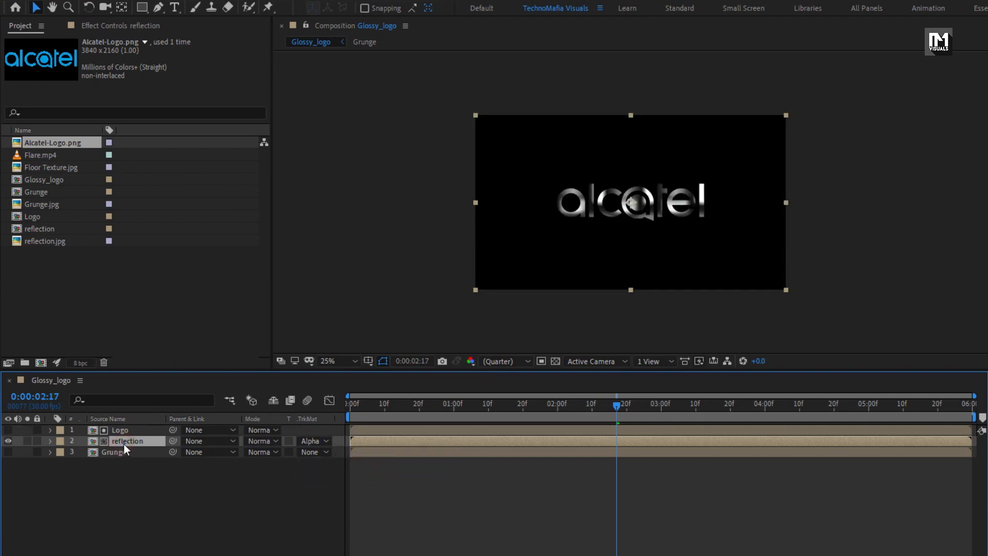
key(period)
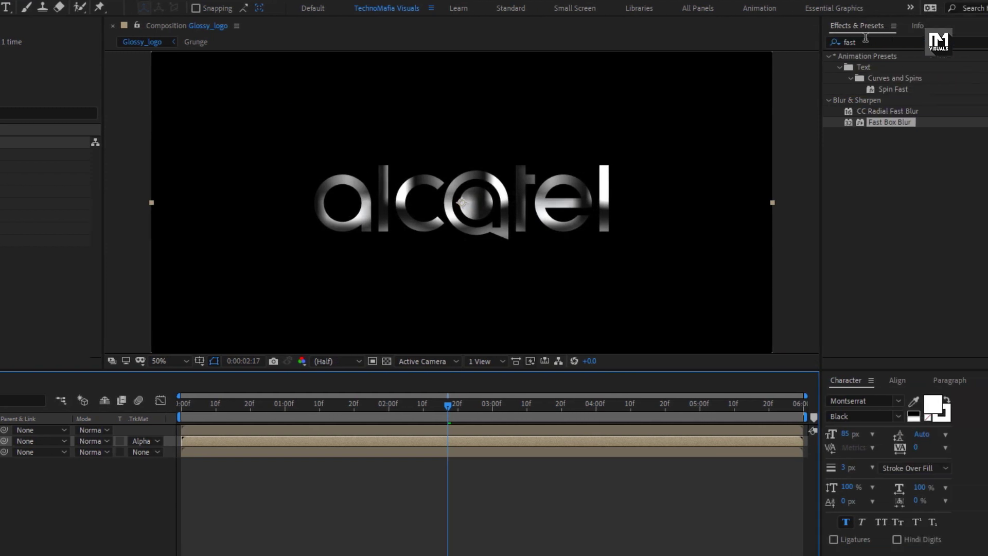
click(850, 43)
text(cc gl)
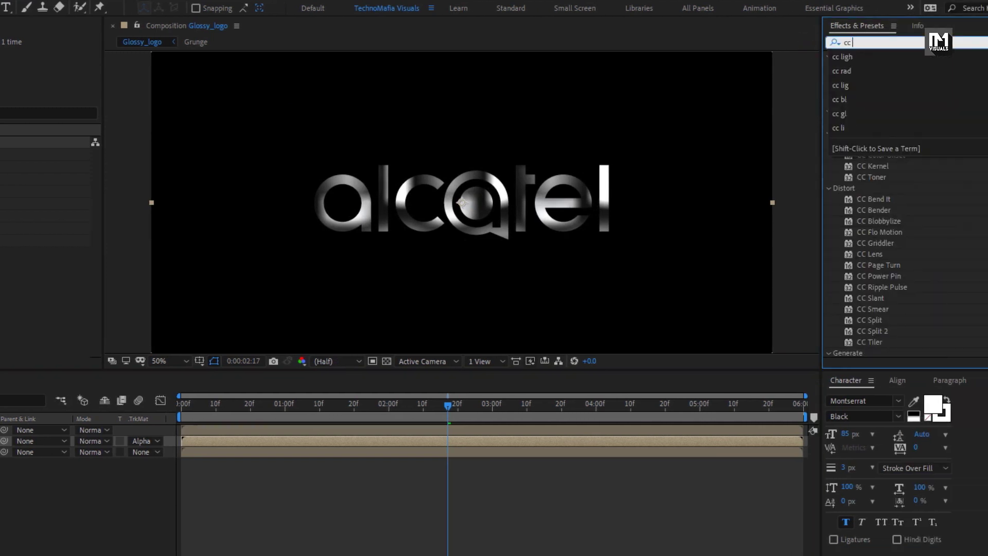
click(870, 90)
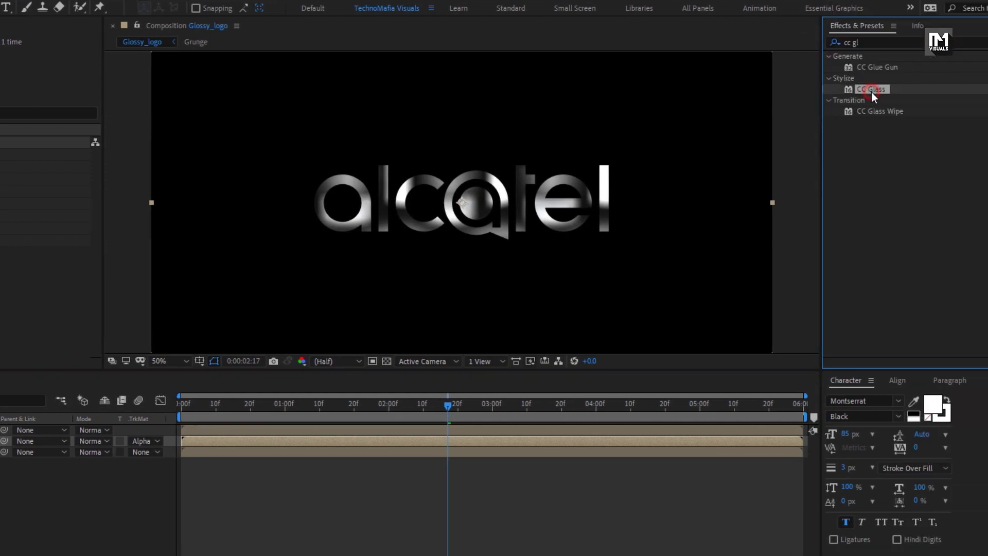
double_click(873, 88)
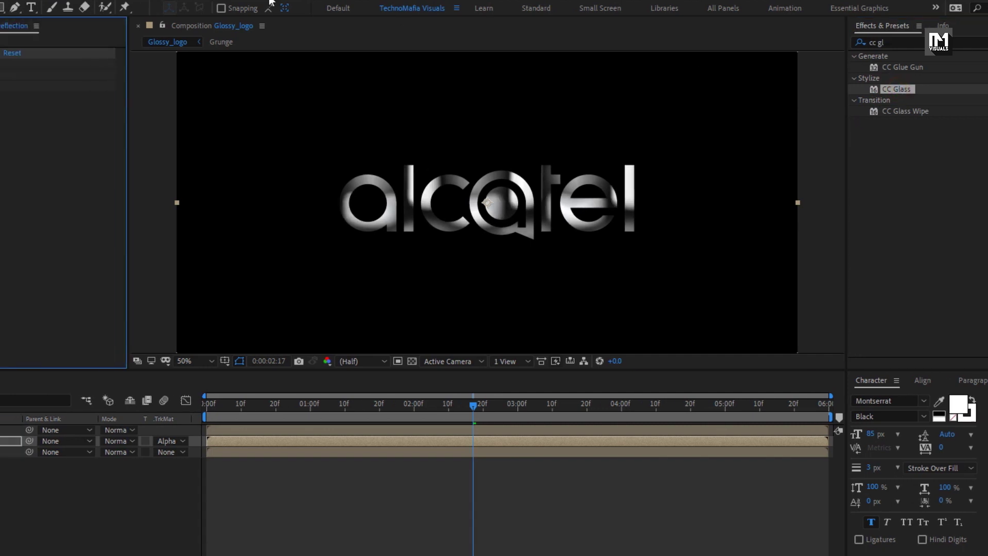
- Set CC Glass's surface bump map to the Logo layer and its property to Alpha
click(21, 66)
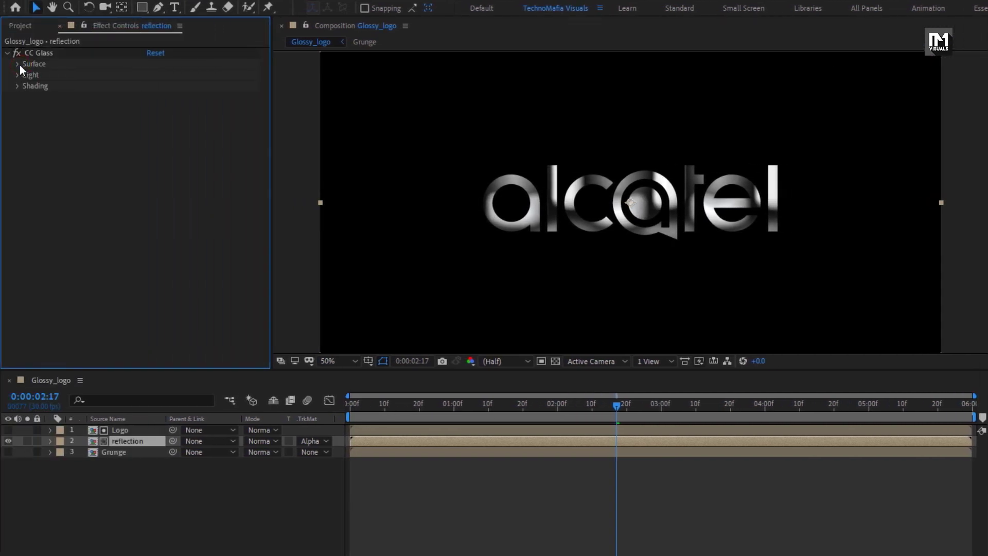
click(18, 64)
click(186, 74)
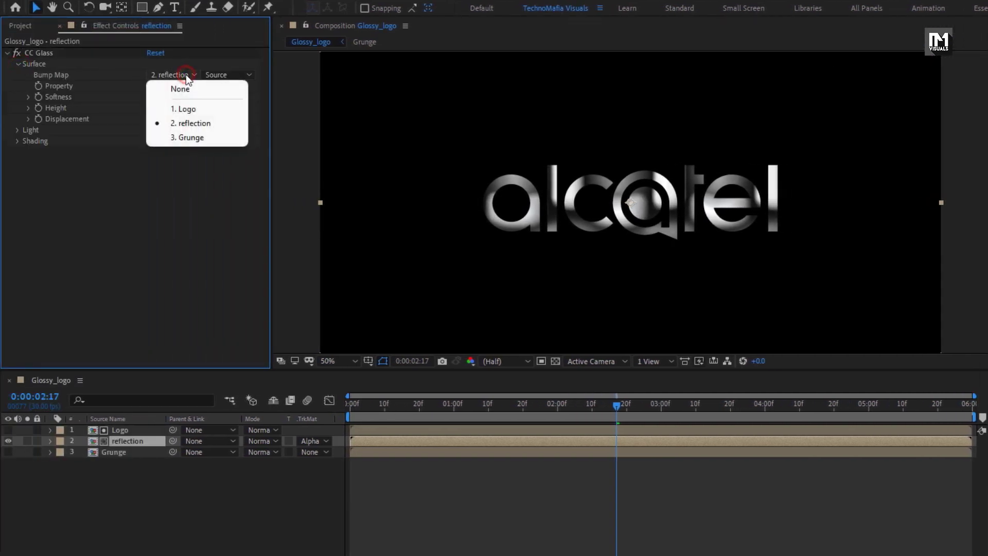
click(192, 108)
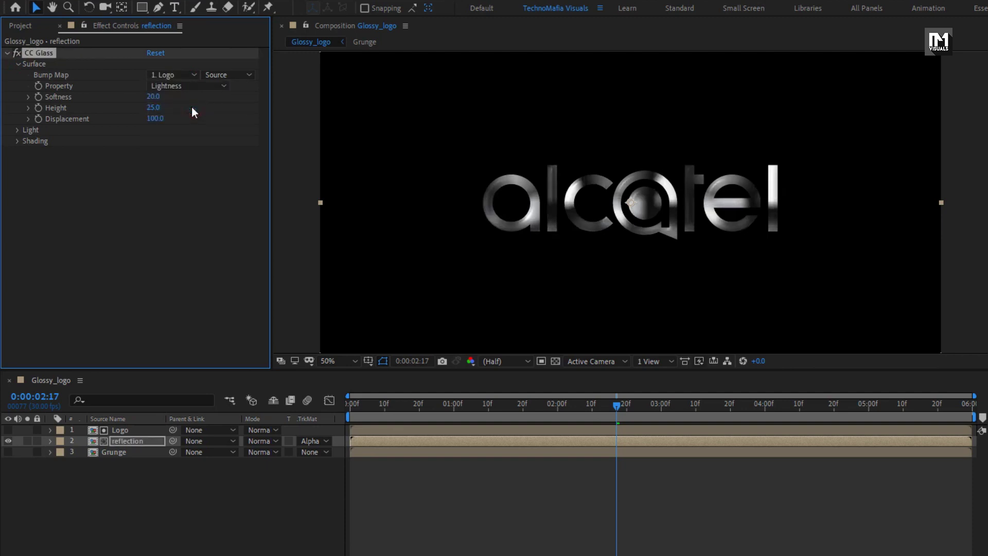
click(173, 87)
click(187, 141)
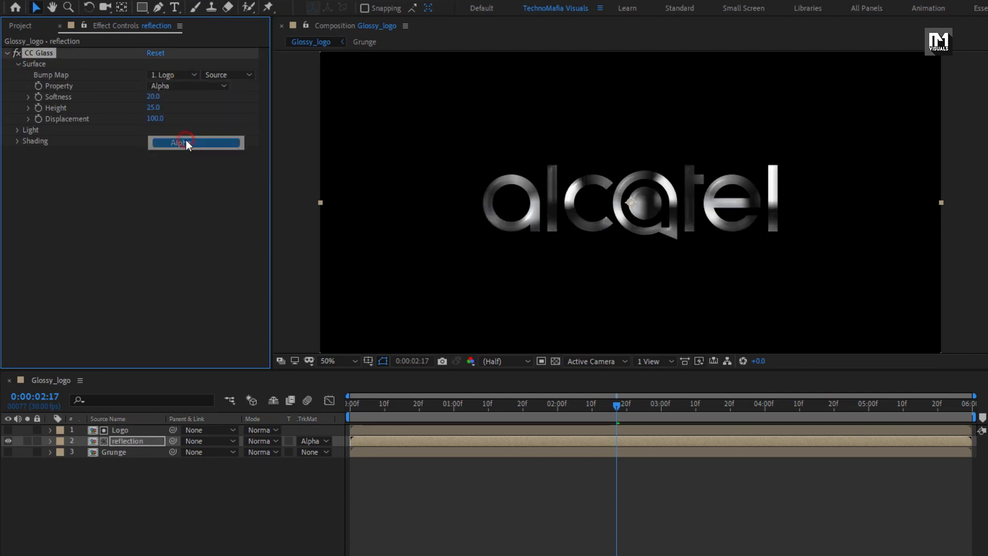
- Set the CC Glass surface values to Softness 40, Height -95 and Displacement 440
click(149, 98)
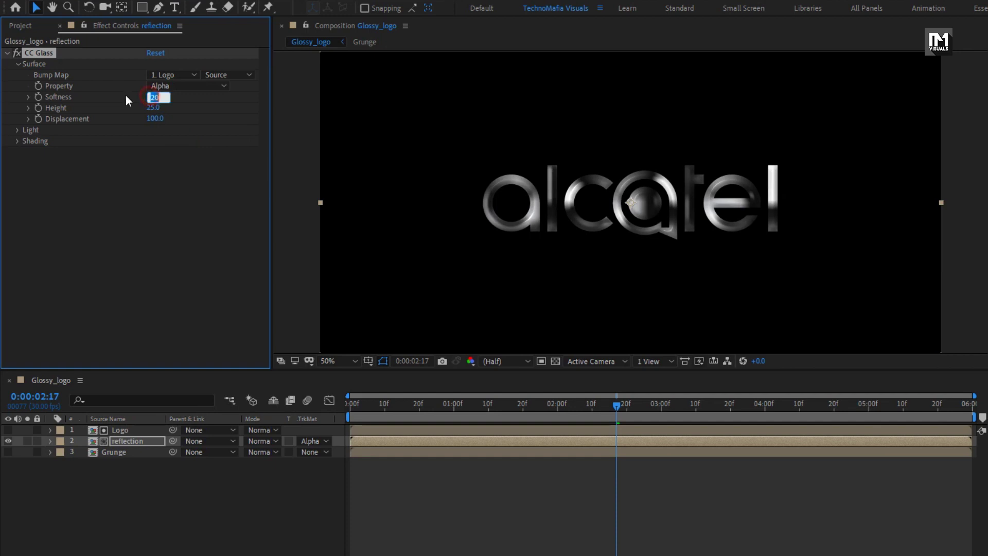
text(40)
key(Return)
click(150, 108)
text(-95)
key(Return)
click(153, 117)
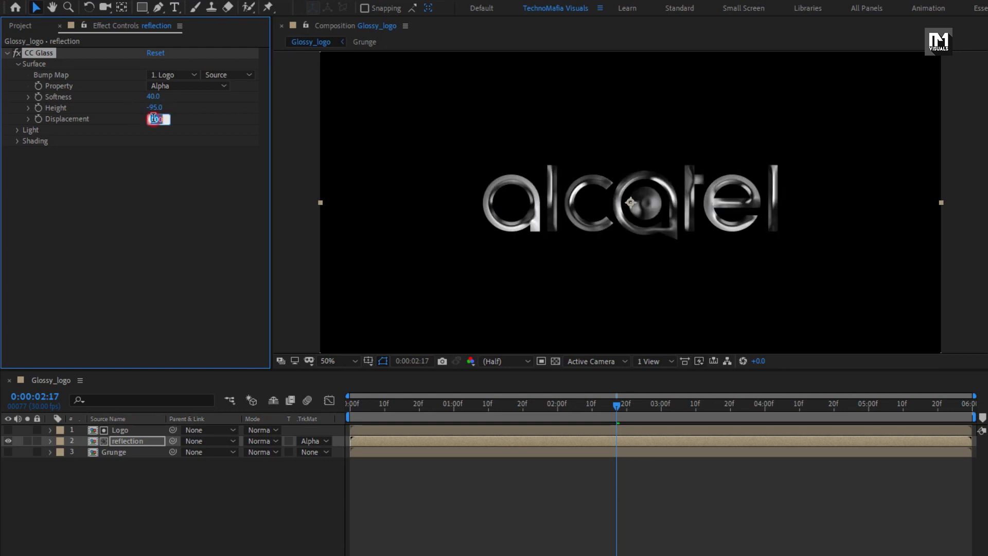
text(440)
key(Return)
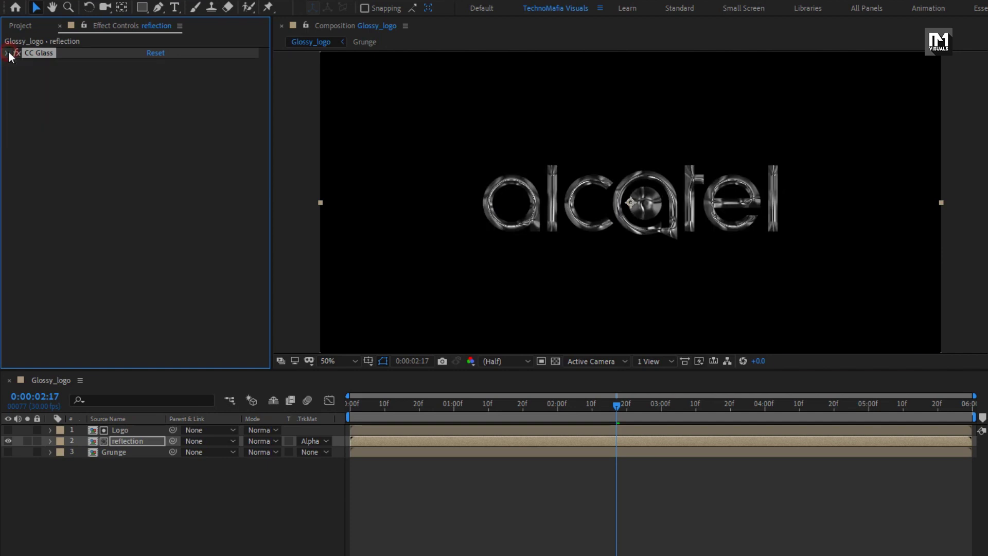
- Add the Compound Blur effect to the reflection layer with Grunge as its blur layer
click(816, 41)
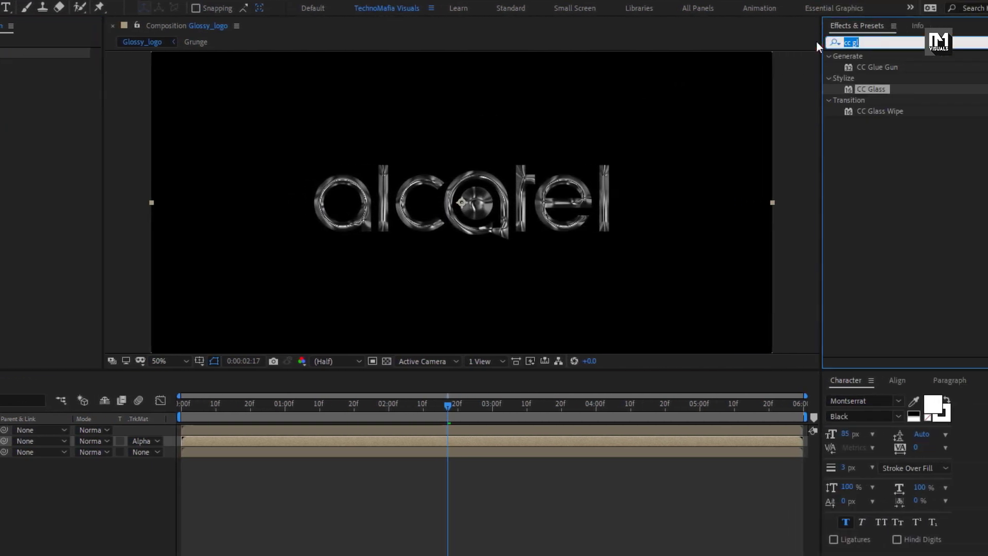
text(compo)
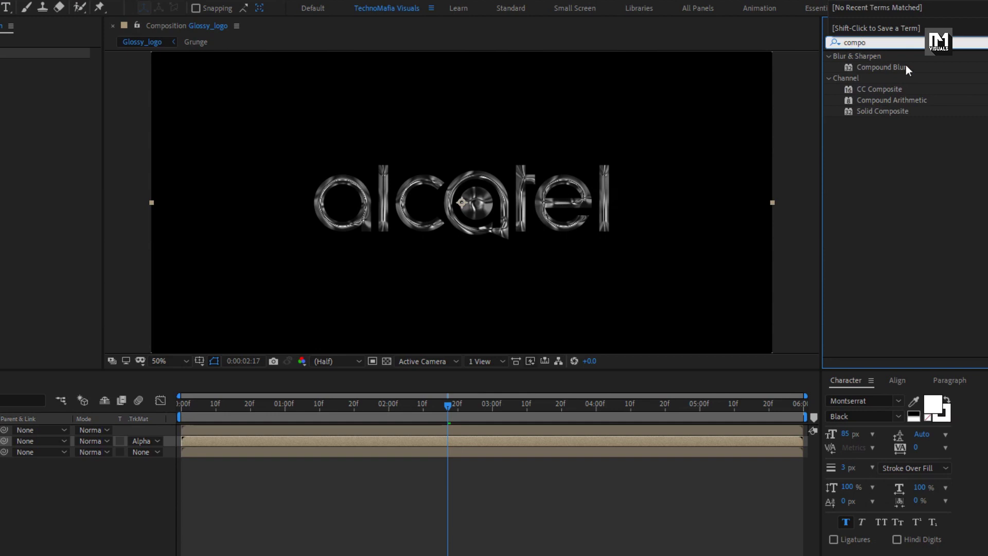
double_click(887, 70)
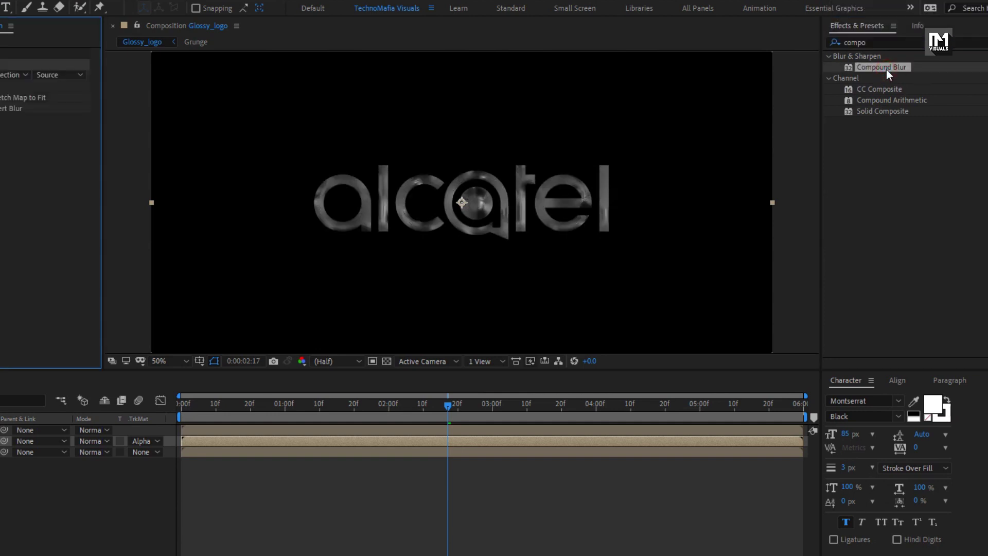
click(2, 75)
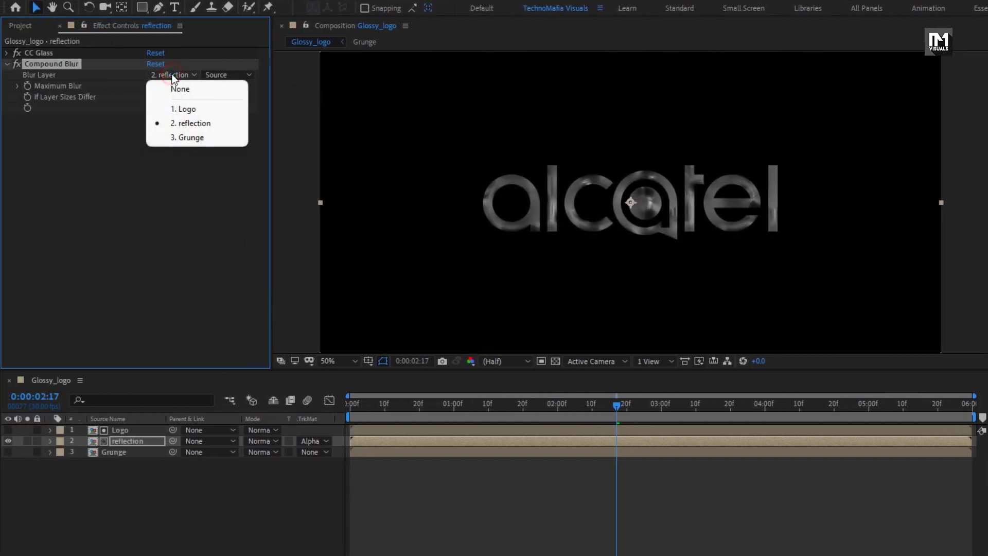
click(211, 137)
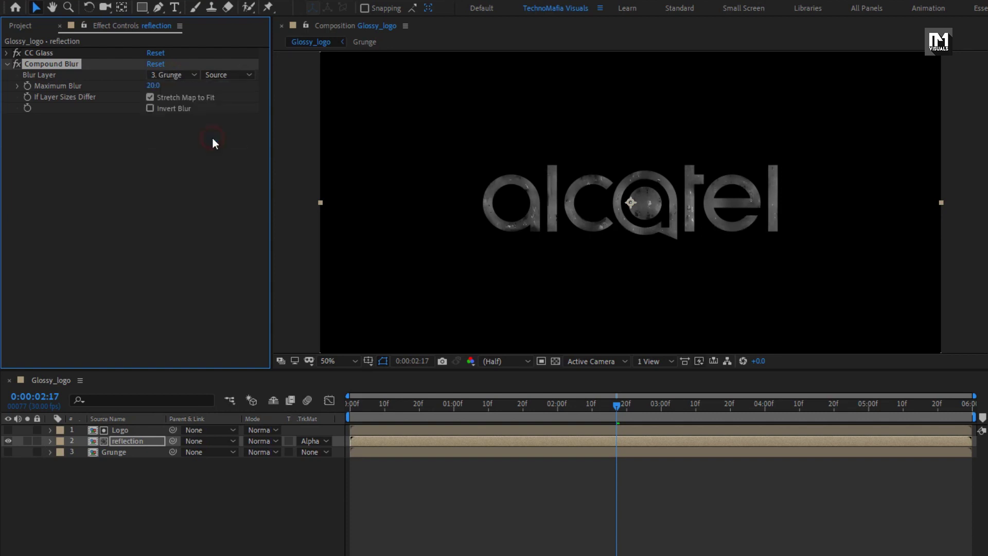
- Set Compound Blur's Maximum Blur to 7 and enable Invert Blur
click(151, 85)
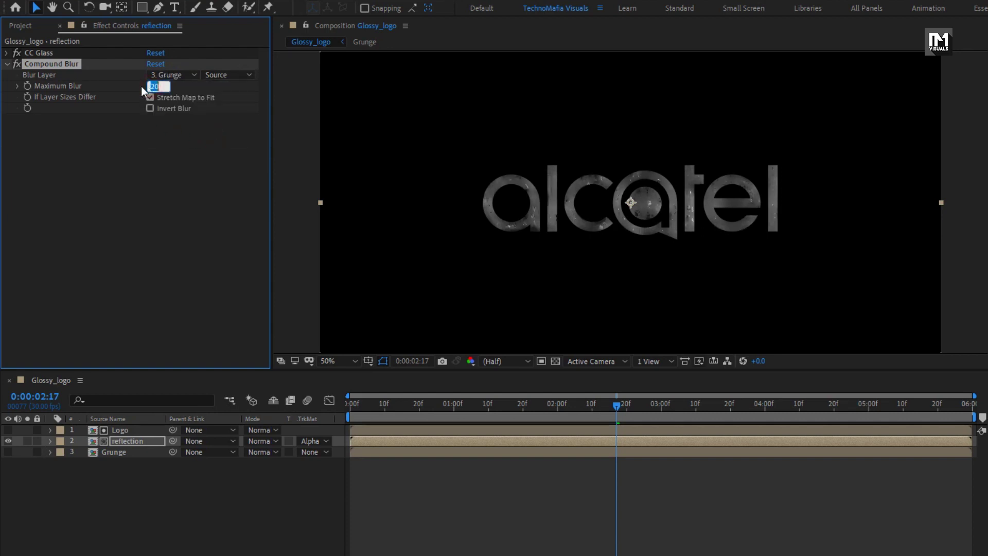
text(7)
key(Return)
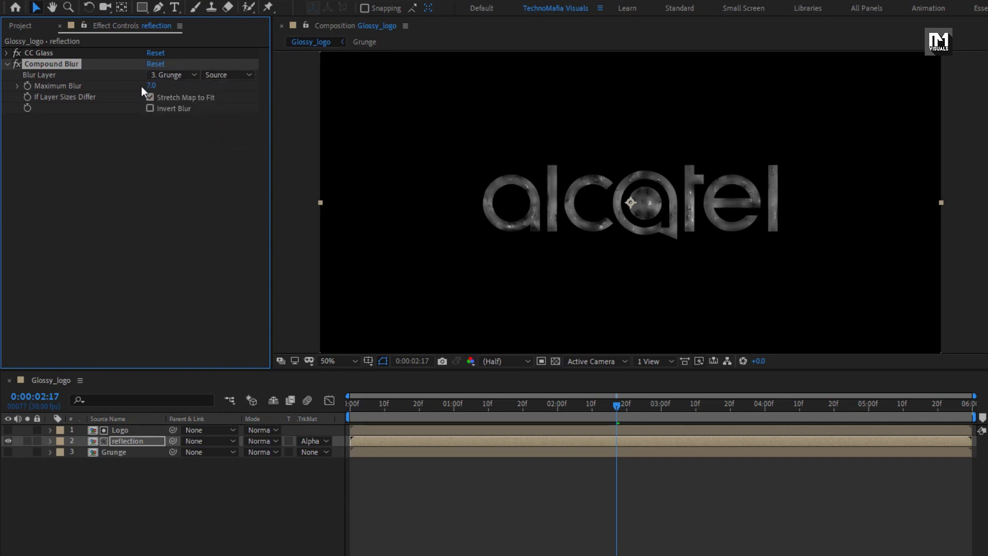
click(150, 108)
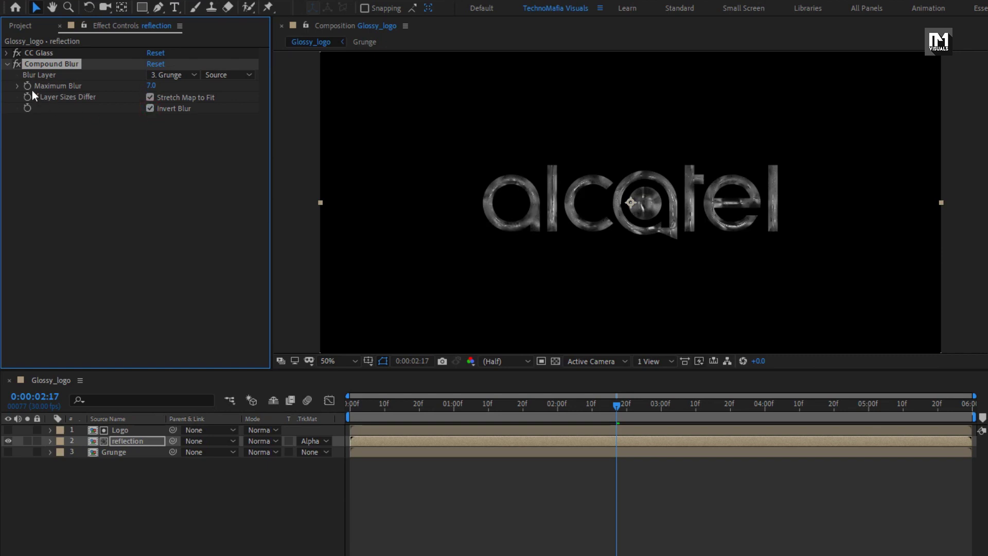
click(9, 66)
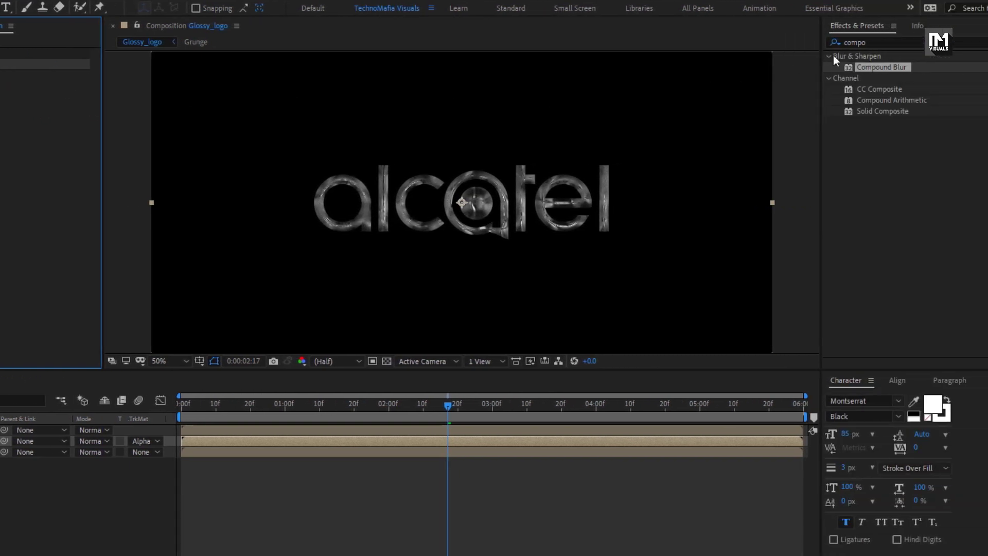
- Find the CC Blobbylize effect and apply it to the reflection layer
click(873, 42)
key(BackSpace)
text(cc bl)
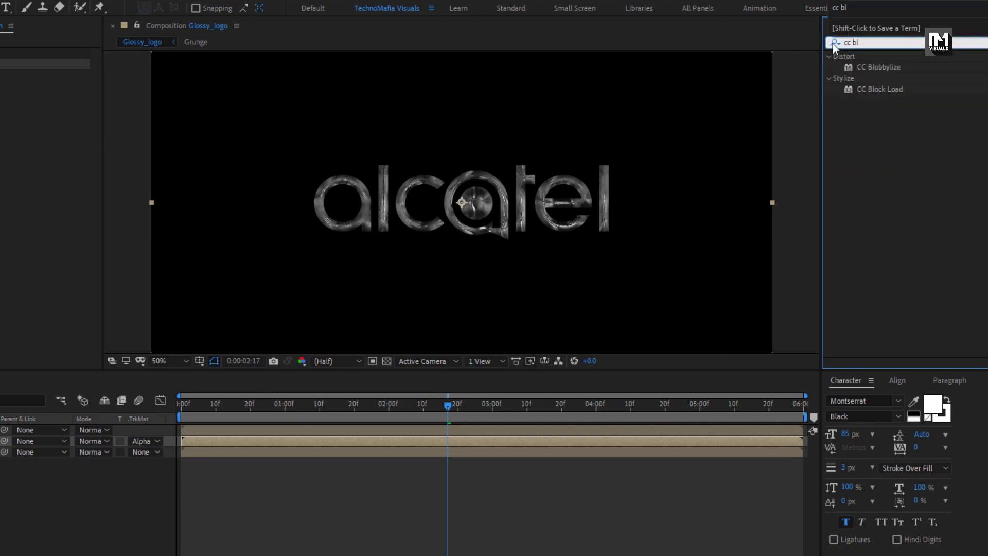
double_click(884, 67)
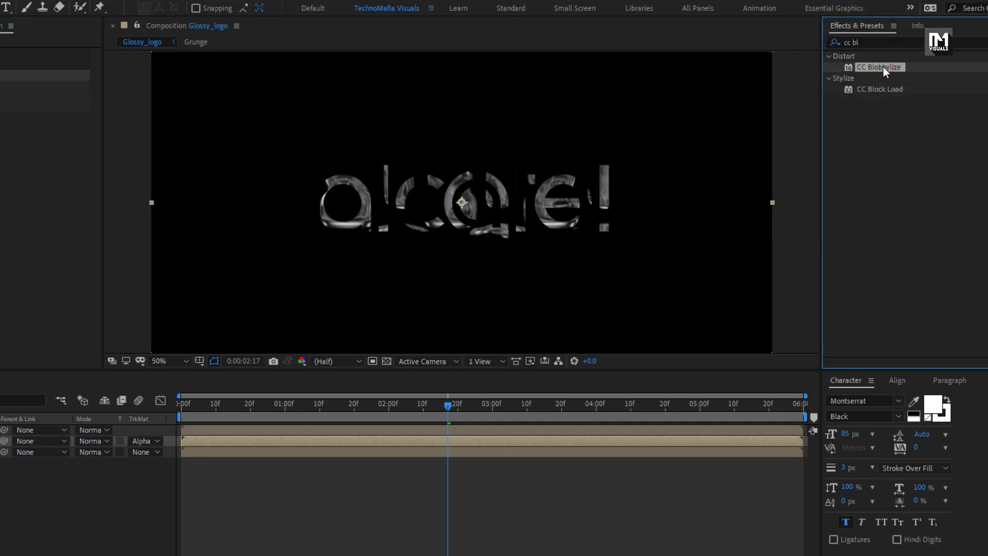
- Set CC Blobbylize's blob layer to Logo and its property to Alpha
click(20, 88)
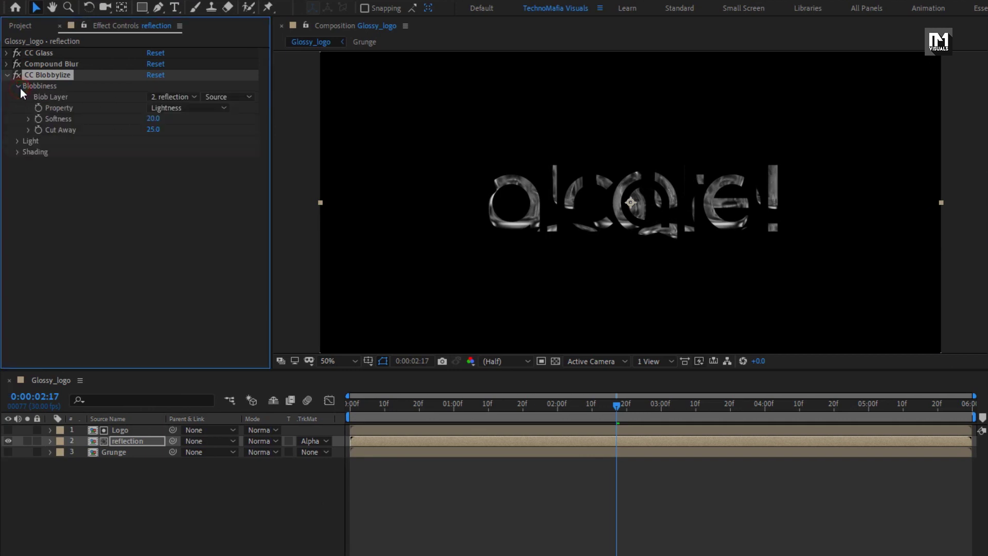
click(185, 95)
click(193, 130)
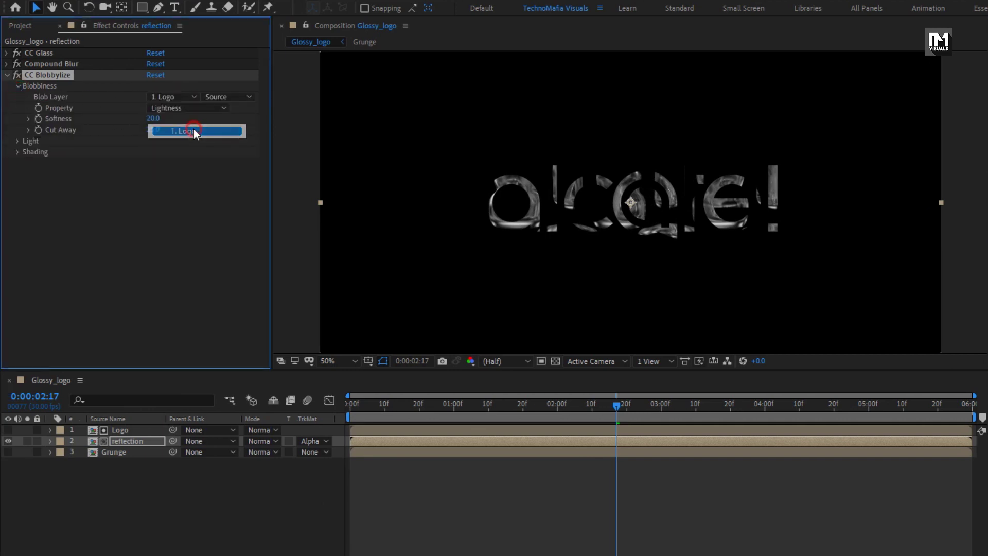
click(176, 108)
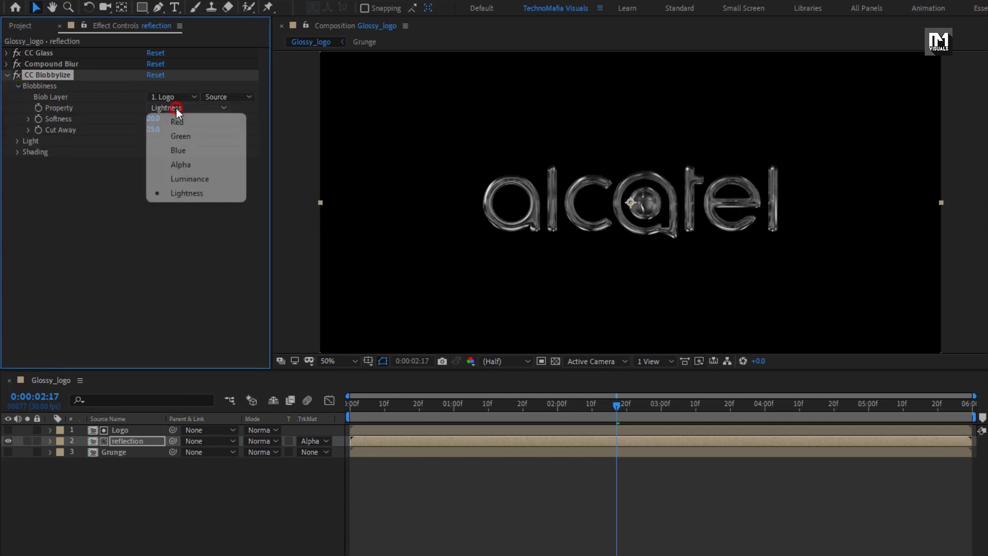
click(183, 165)
- Set CC Blobbylize's Softness to 8 and Cut Away to 0
click(153, 119)
text(8)
key(Return)
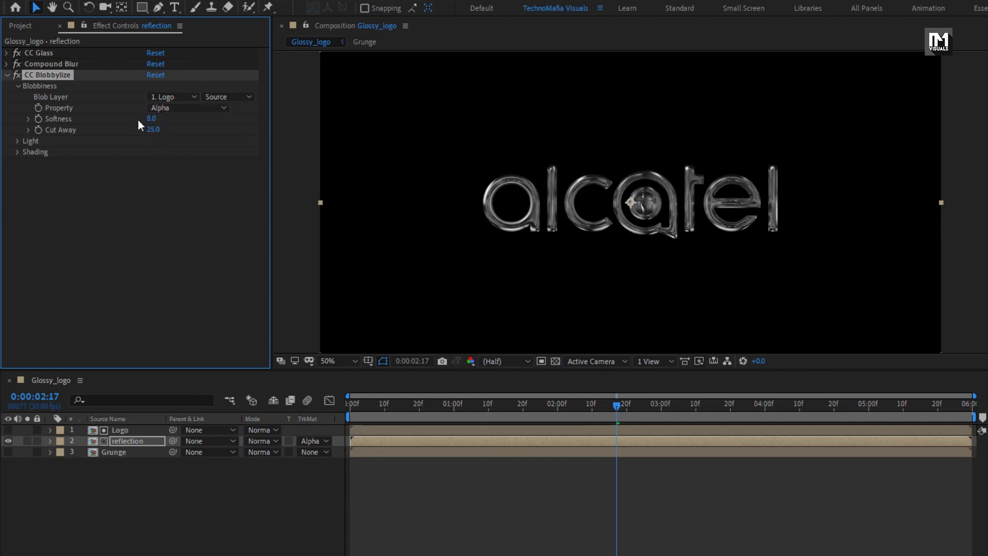
click(151, 129)
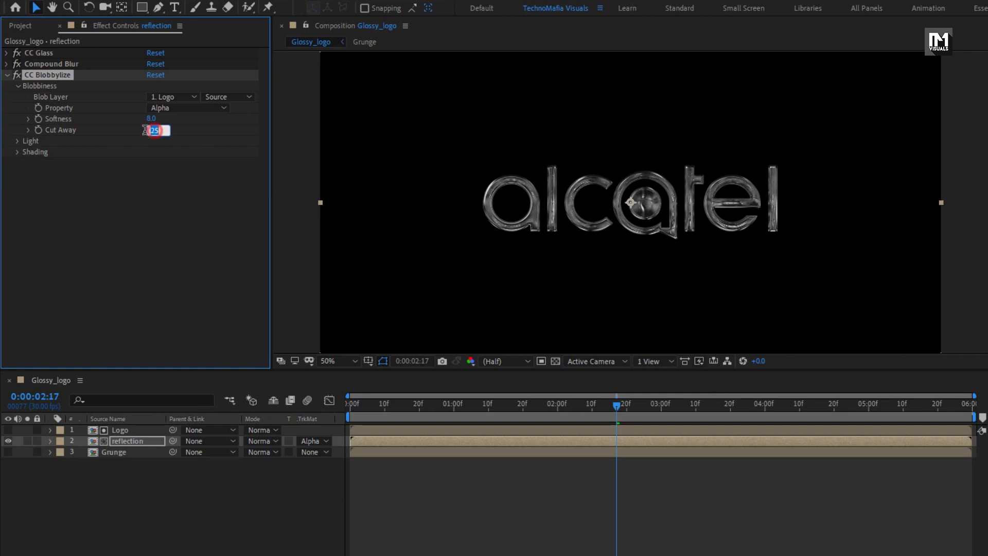
text(0)
key(Return)
- Move the current time to 0:00:00:16 and set the reflection layer's blending mode to Screen
drag(530, 406, 406, 407)
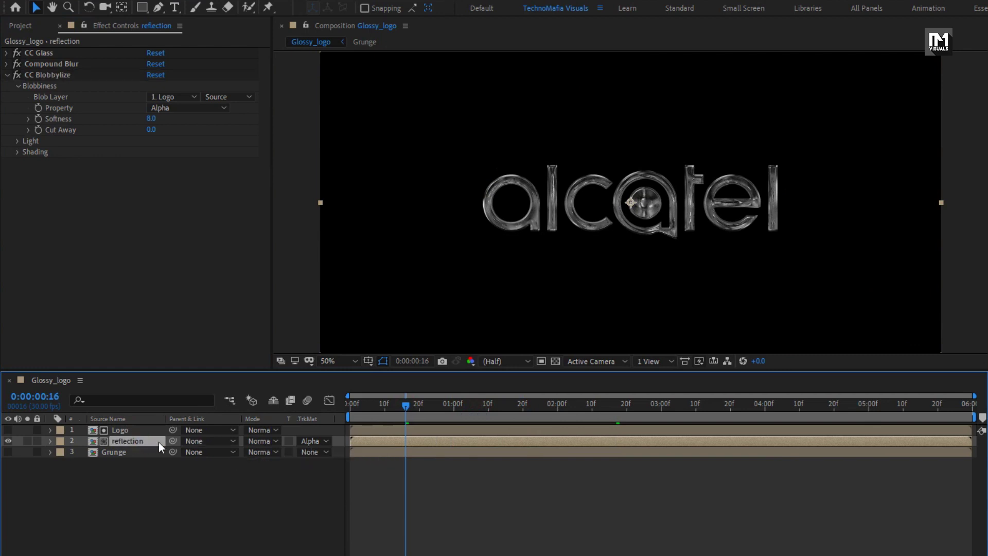
click(261, 440)
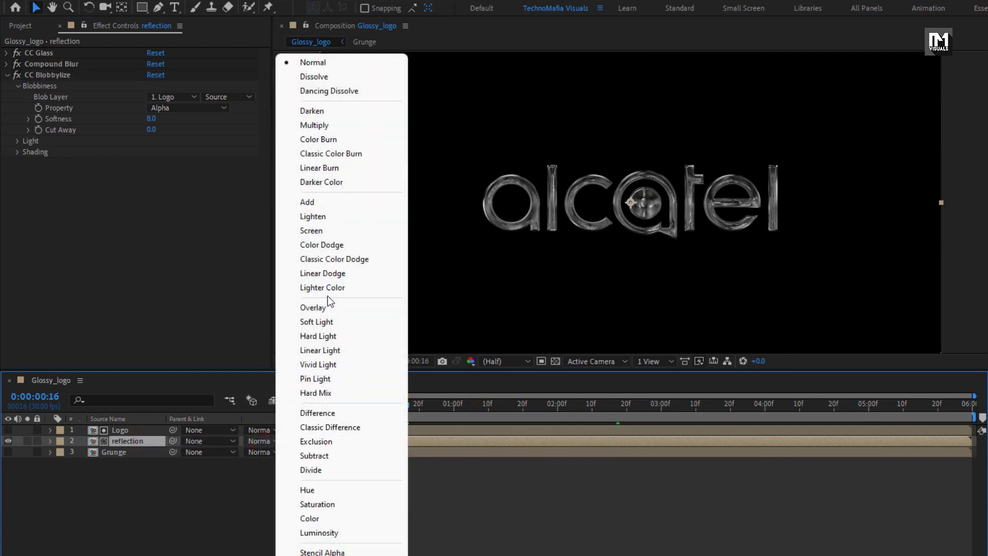
click(320, 236)
- Fade in the reflection layer with opacity keyframes of 0% at 0:00:00:00 and 100% at 0:00:02:00
key(t)
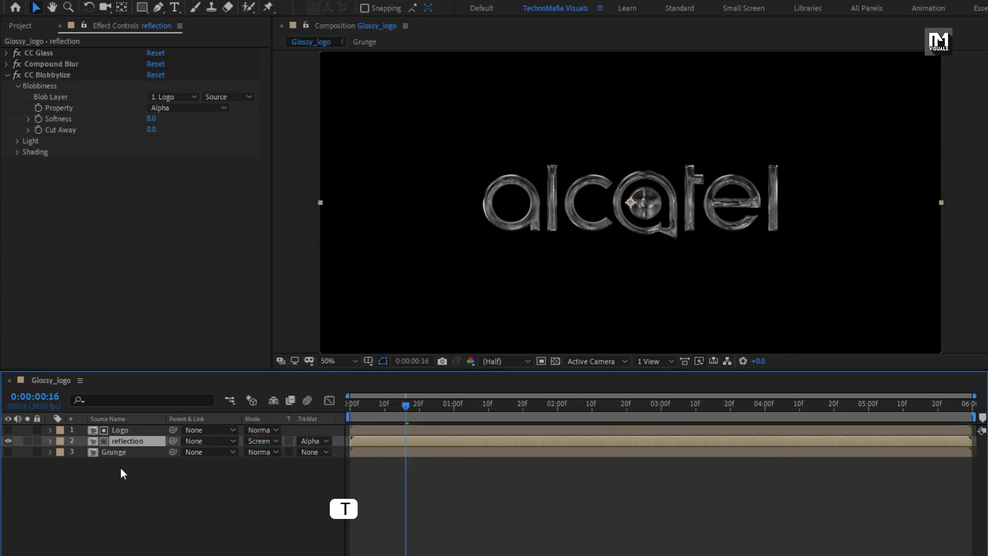
key(t)
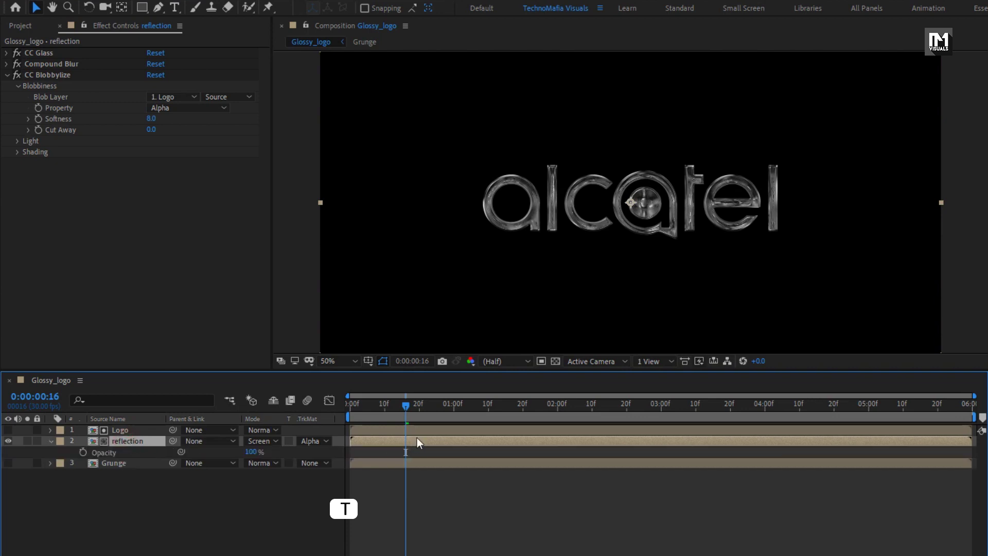
drag(432, 409, 557, 408)
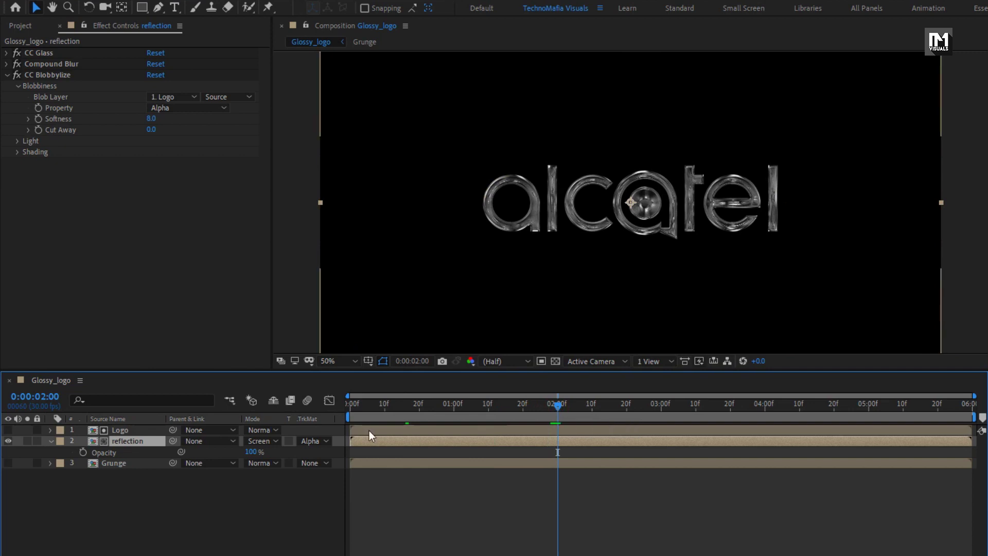
click(82, 452)
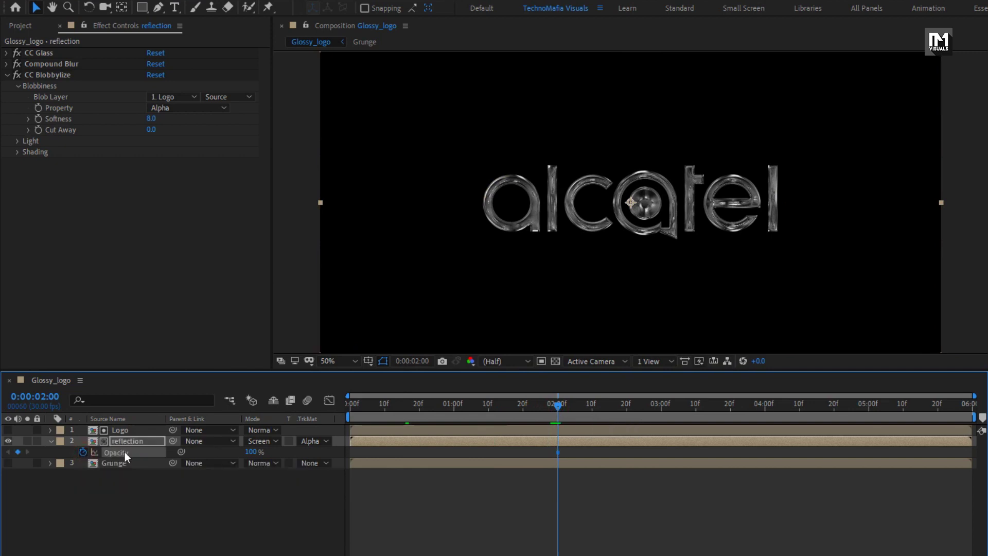
drag(379, 407, 344, 406)
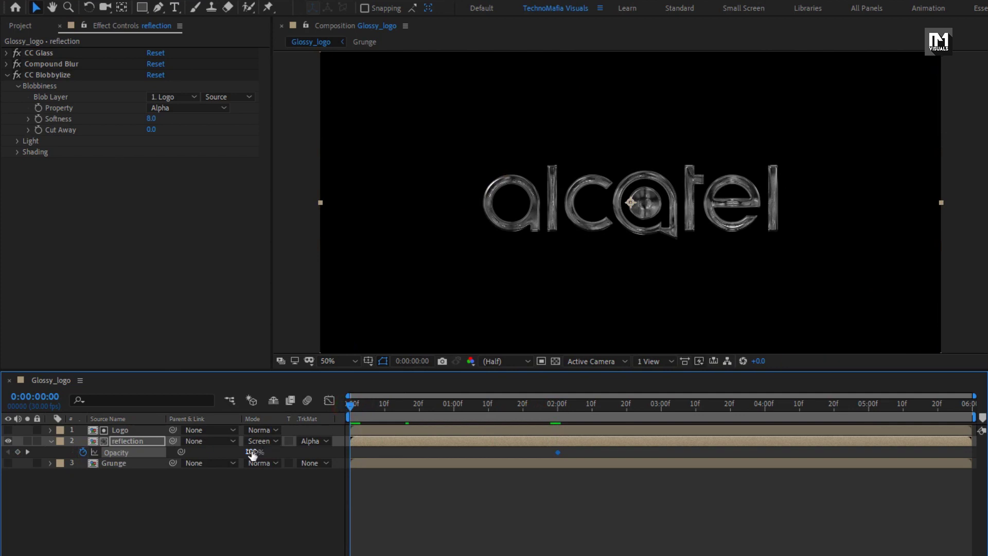
drag(252, 454, 113, 454)
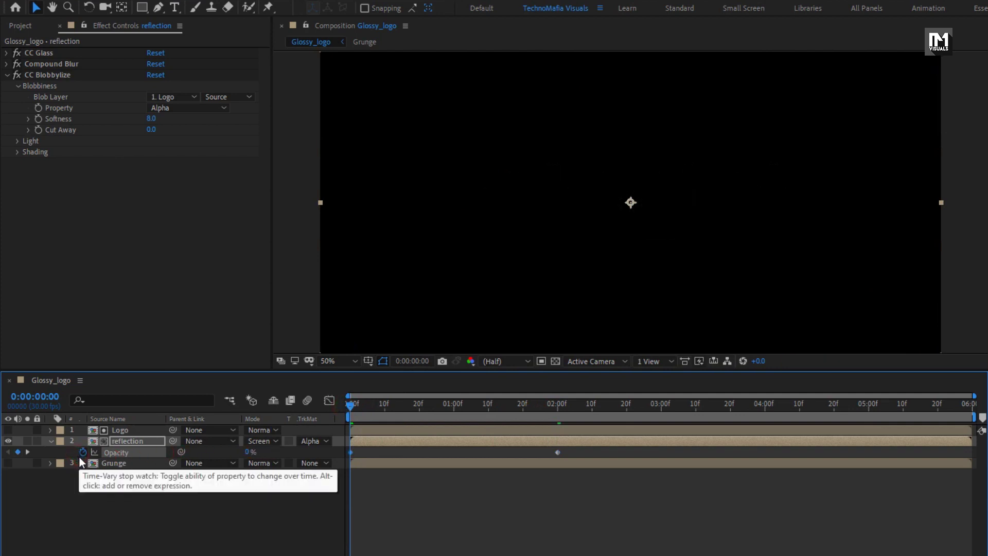
click(51, 441)
drag(410, 409, 548, 407)
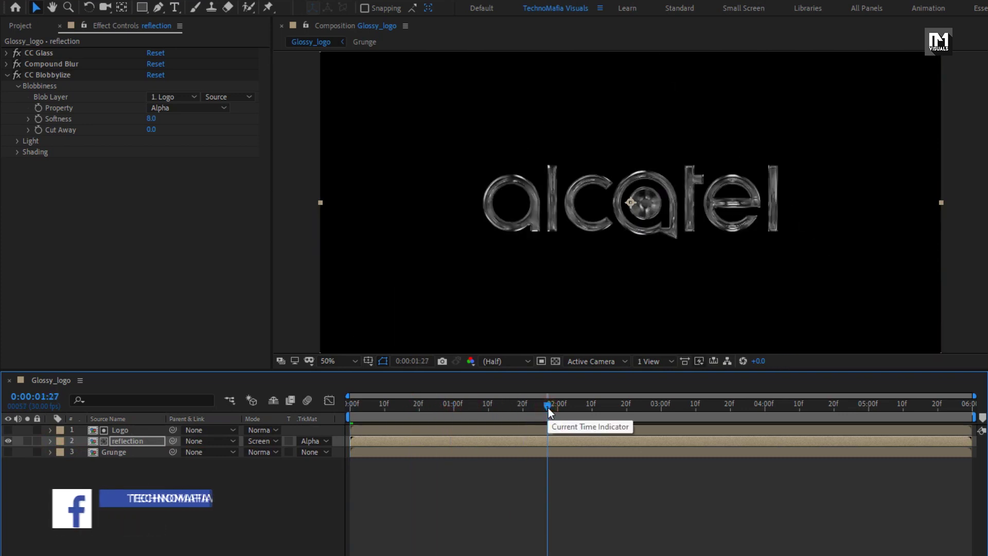
- Add the Logo composition as a new layer above all the other layers in Glossy_logo
click(20, 25)
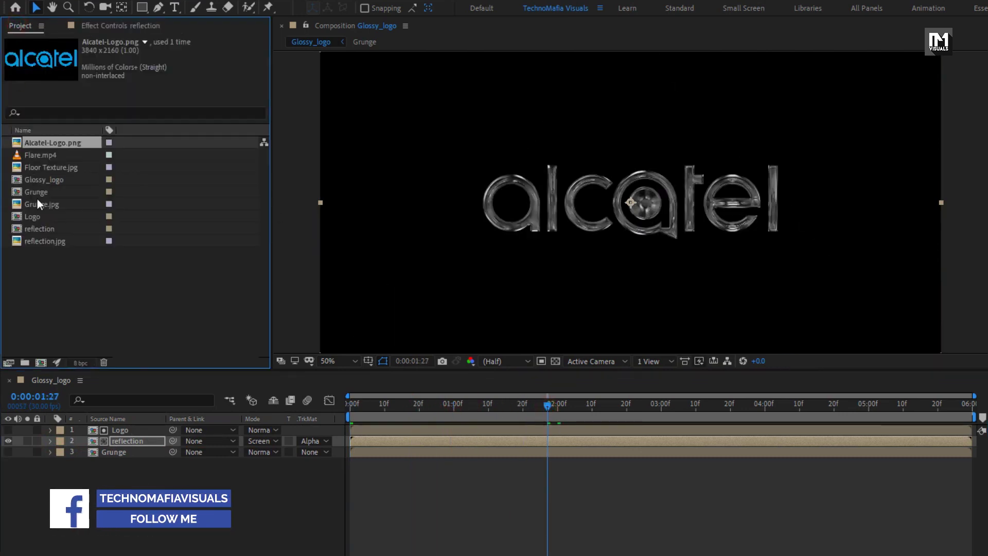
click(38, 217)
drag(37, 217, 131, 427)
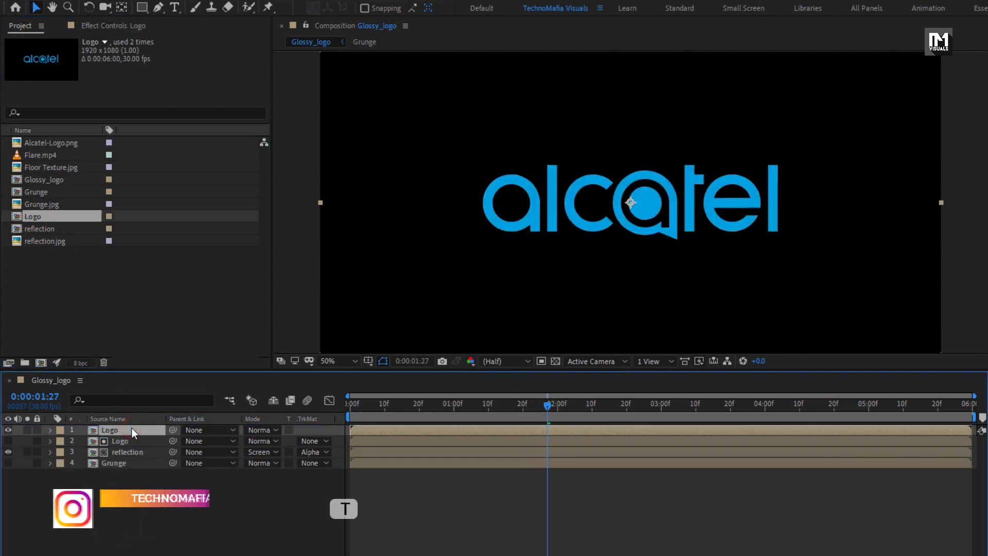
- Fade in the new Logo layer with opacity keyframes of 0% at 0:00:01:15 and 100% at 0:00:03:15
key(t)
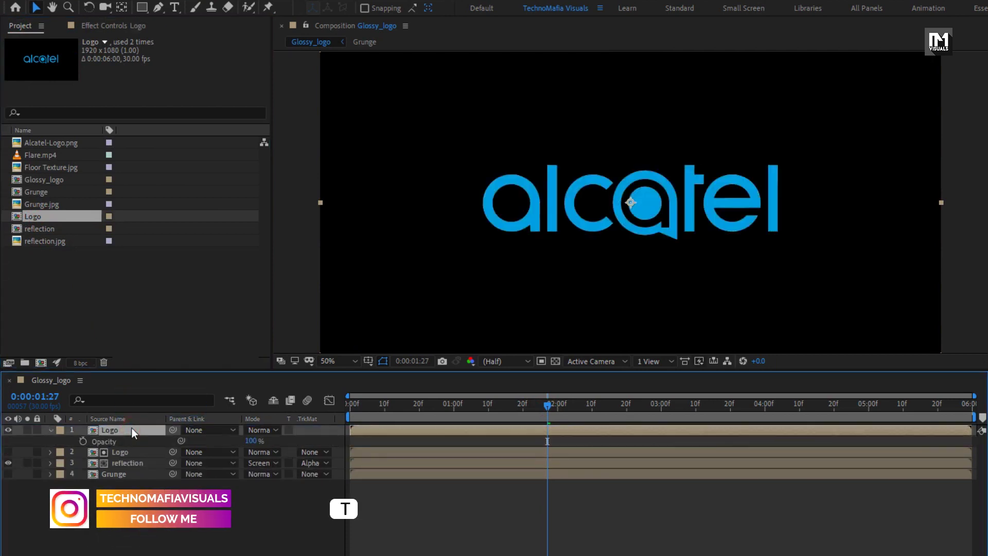
drag(695, 403, 713, 403)
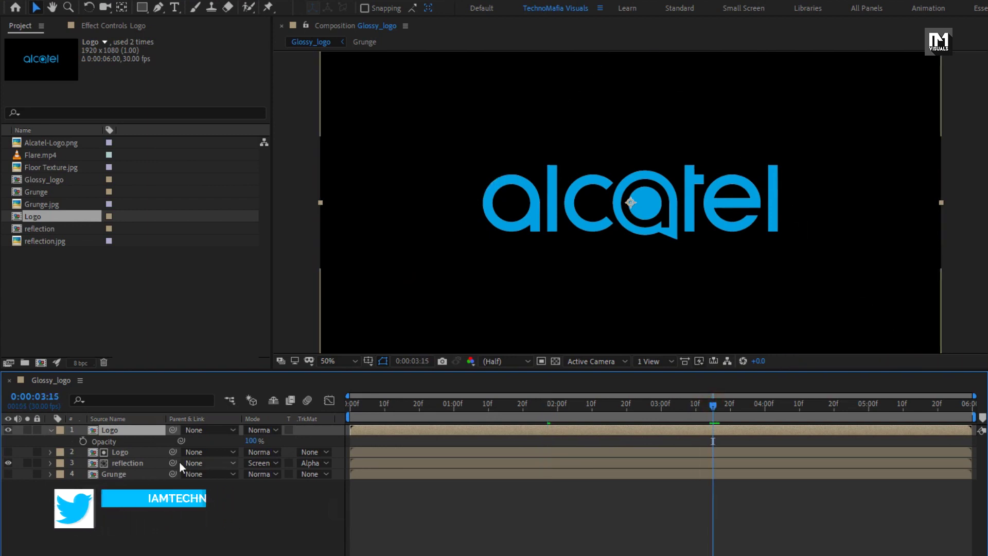
click(84, 442)
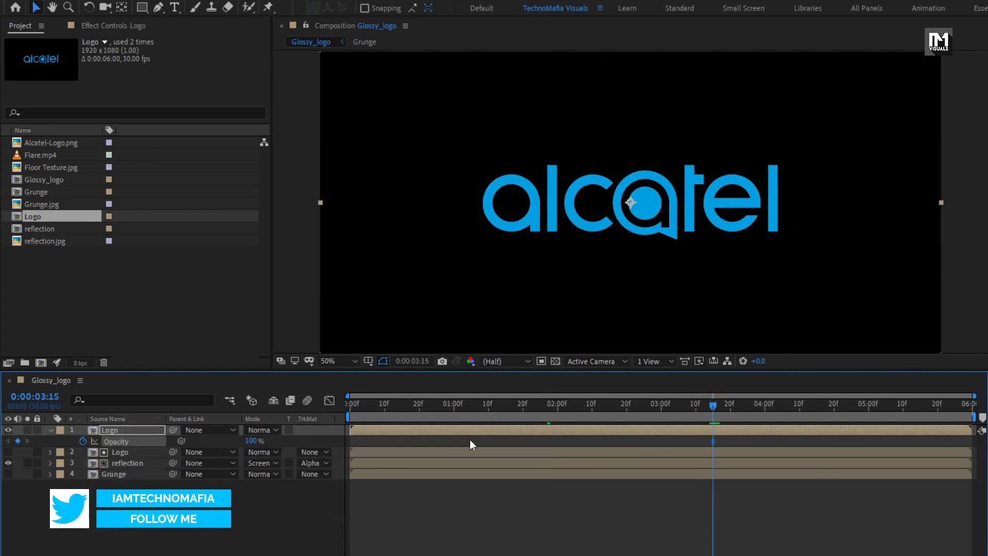
click(506, 406)
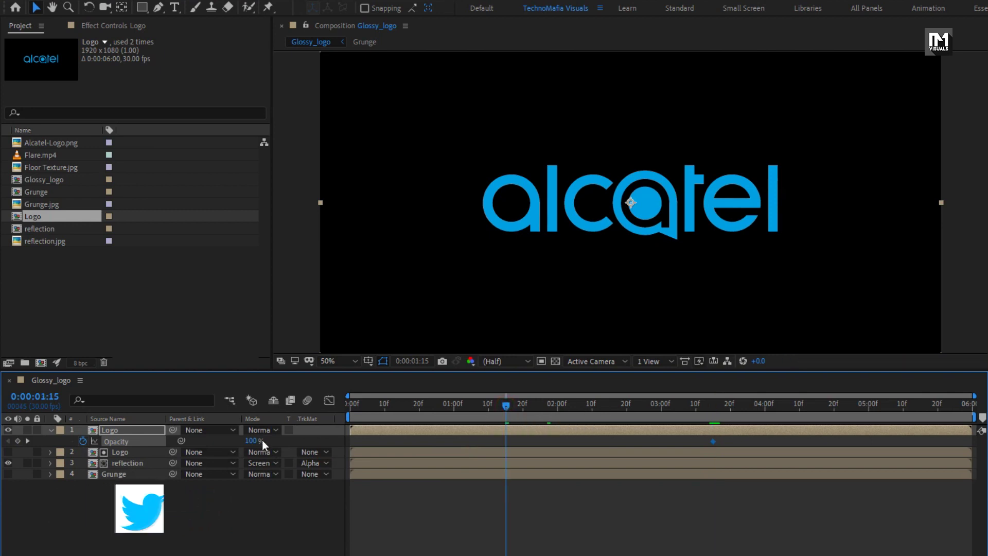
drag(255, 442, 54, 446)
drag(523, 409, 591, 409)
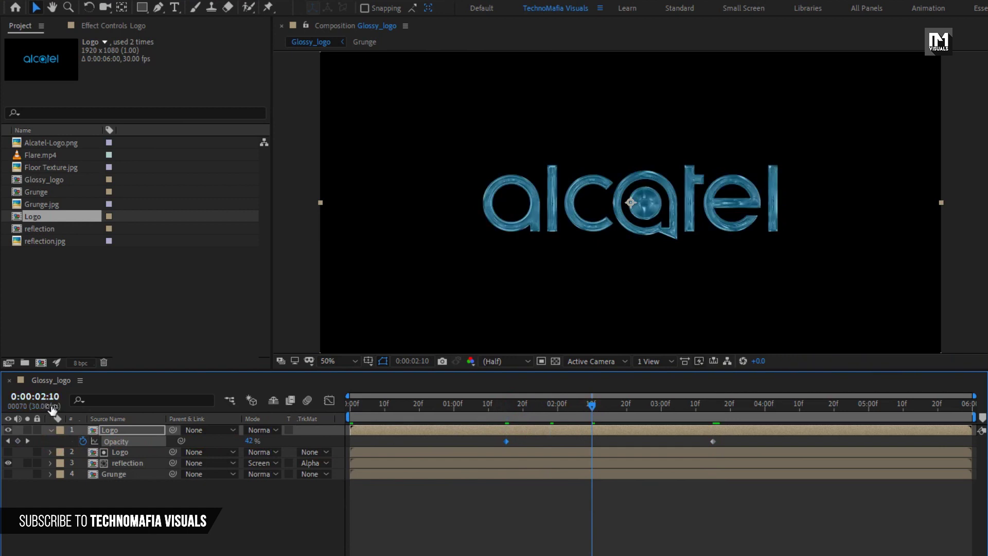
- Move the new Logo layer directly below the reflection layer and scrub to 0:00:04:08 to check the animation
click(49, 429)
click(131, 441)
drag(131, 443, 131, 454)
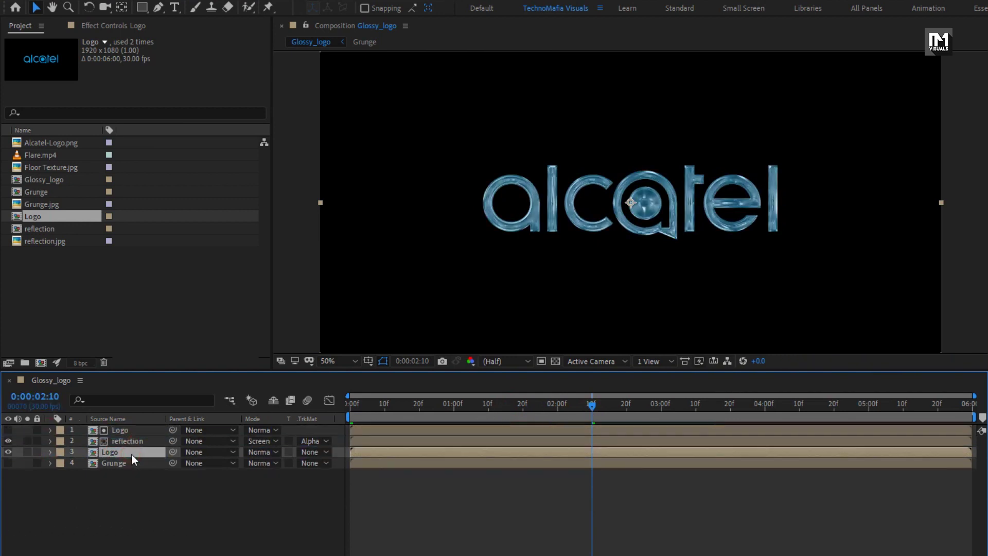
drag(612, 406, 792, 410)
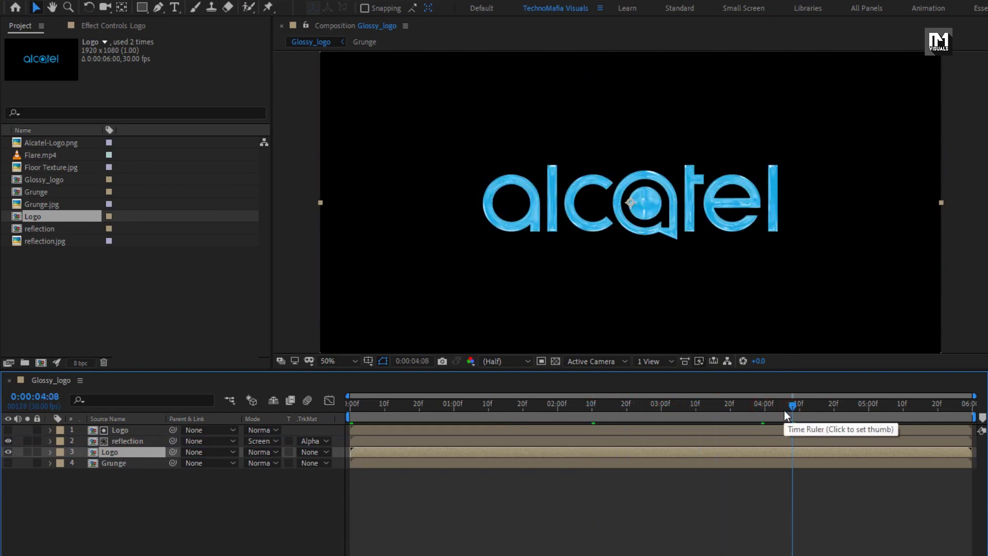
- Create an adjustment layer above all layers and apply the Tritone effect to it
click(172, 517)
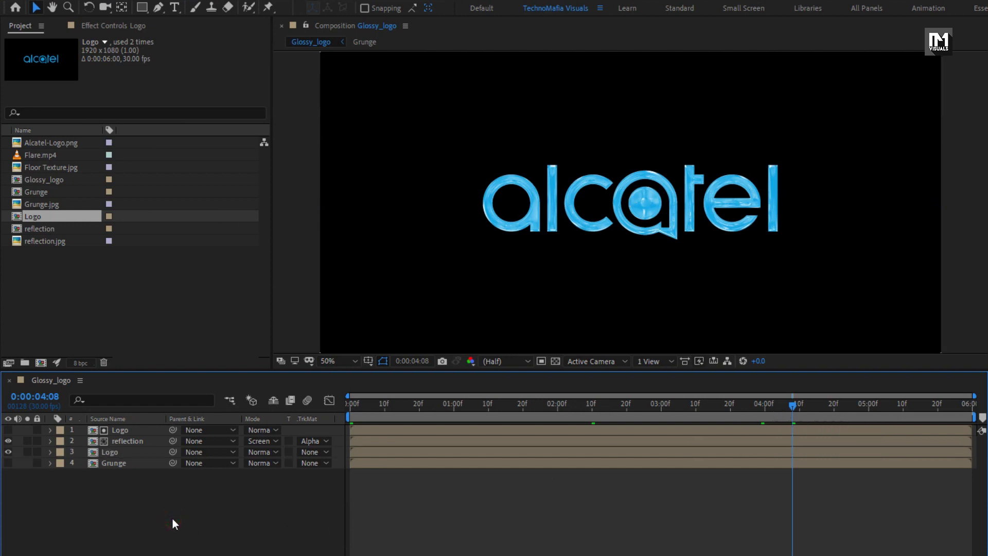
right_click(173, 519)
mouse_move(203, 373)
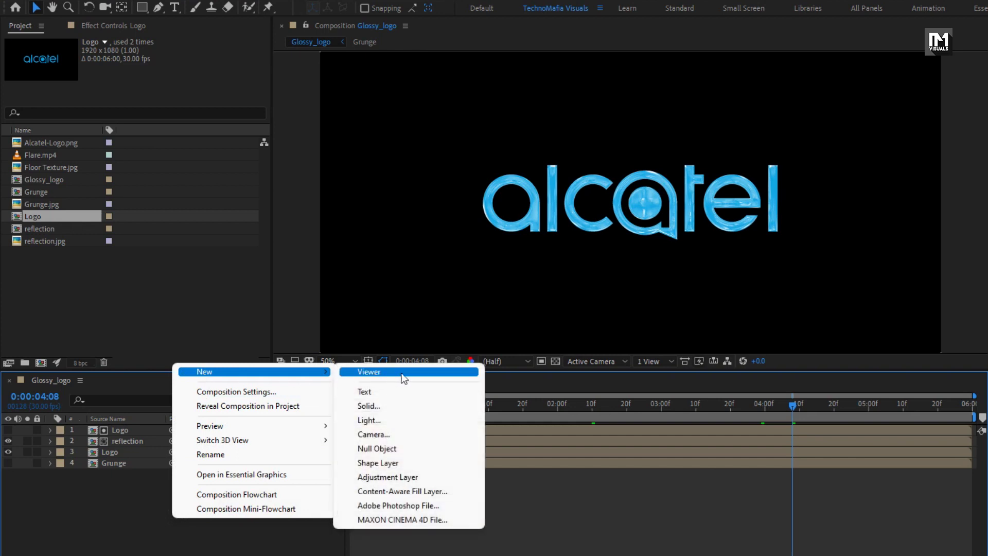
click(429, 477)
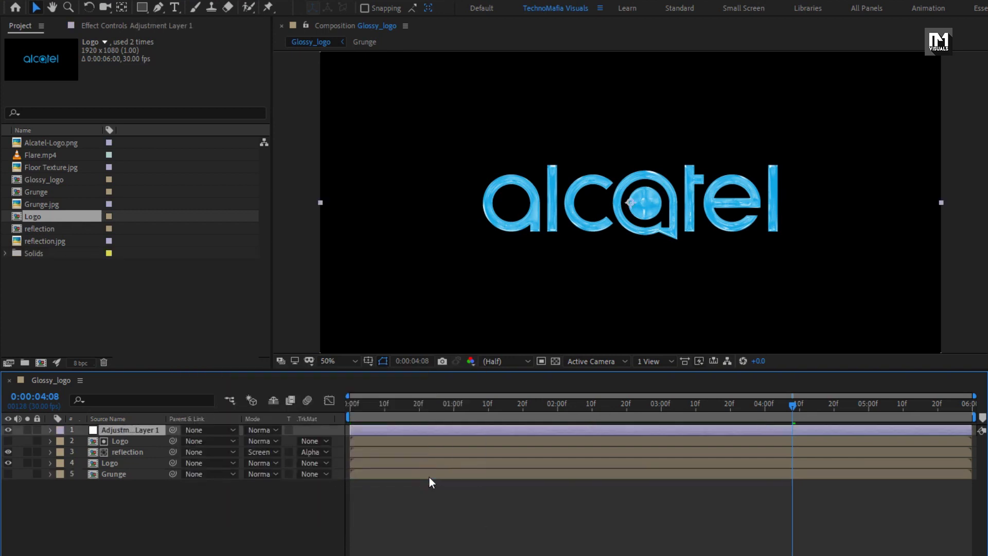
click(832, 43)
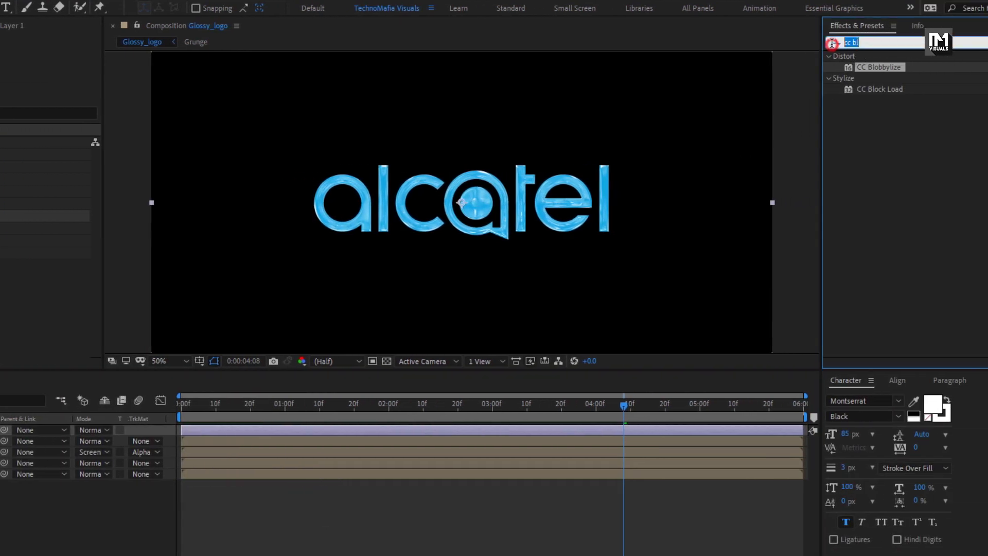
text(trit)
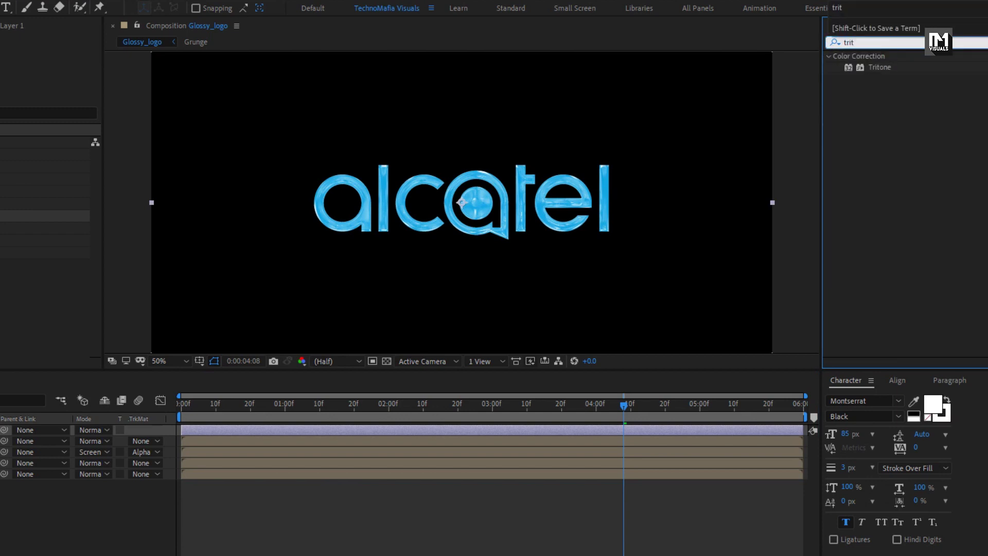
drag(875, 67, 477, 199)
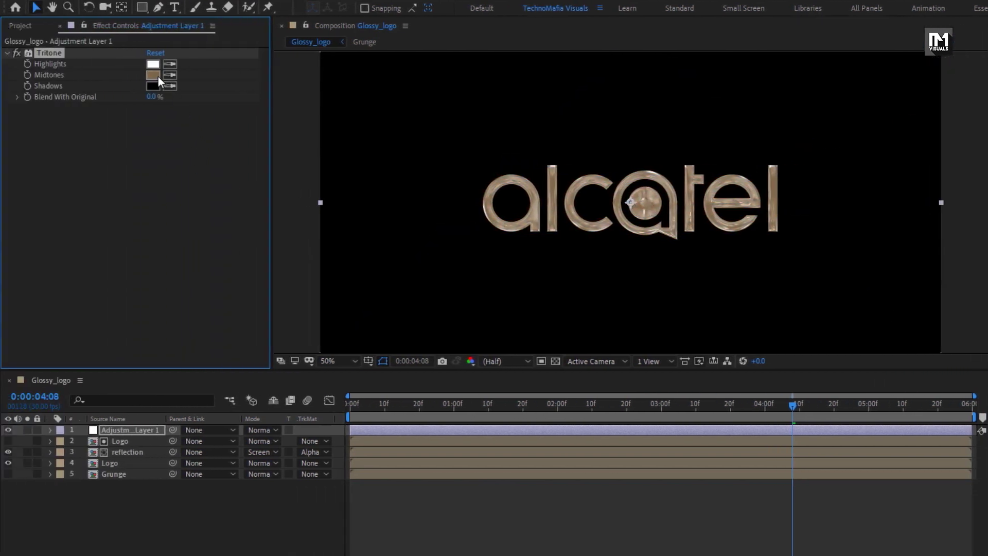
- Set Tritone's Midtones color to orange, about E79336
click(153, 76)
drag(154, 215, 157, 202)
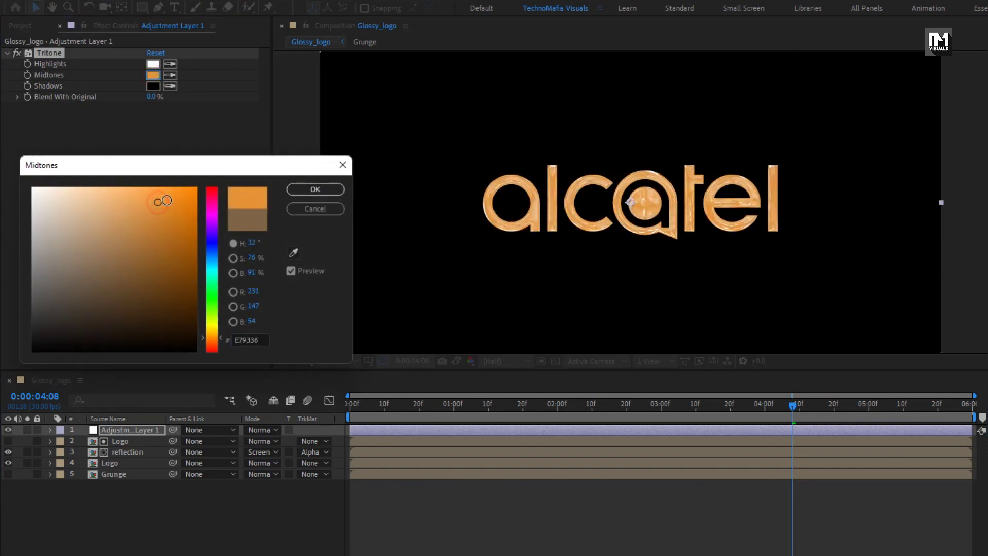
click(313, 190)
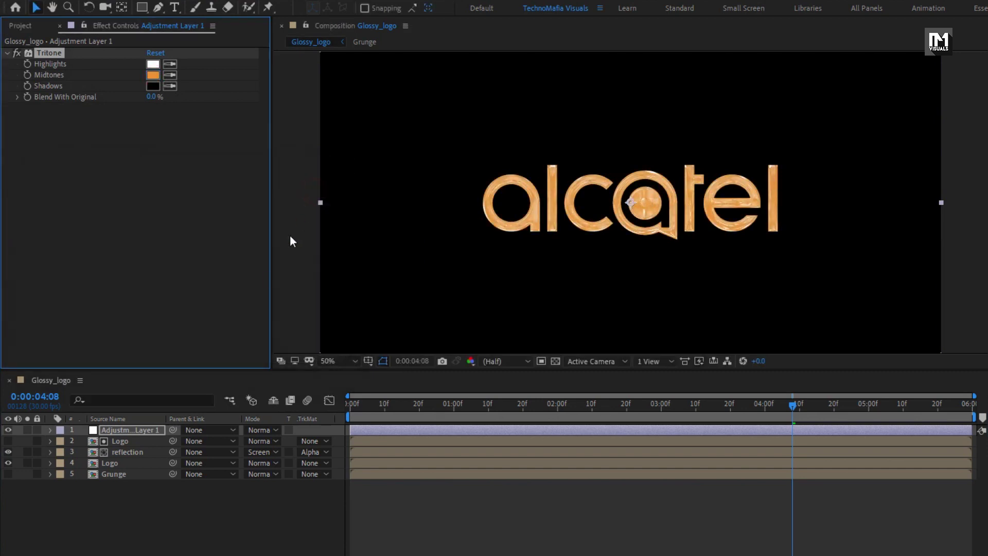
- Hide the Logo layer below the reflection and change the adjustment layer's Tritone Midtones to a lighter orange
click(114, 463)
click(8, 463)
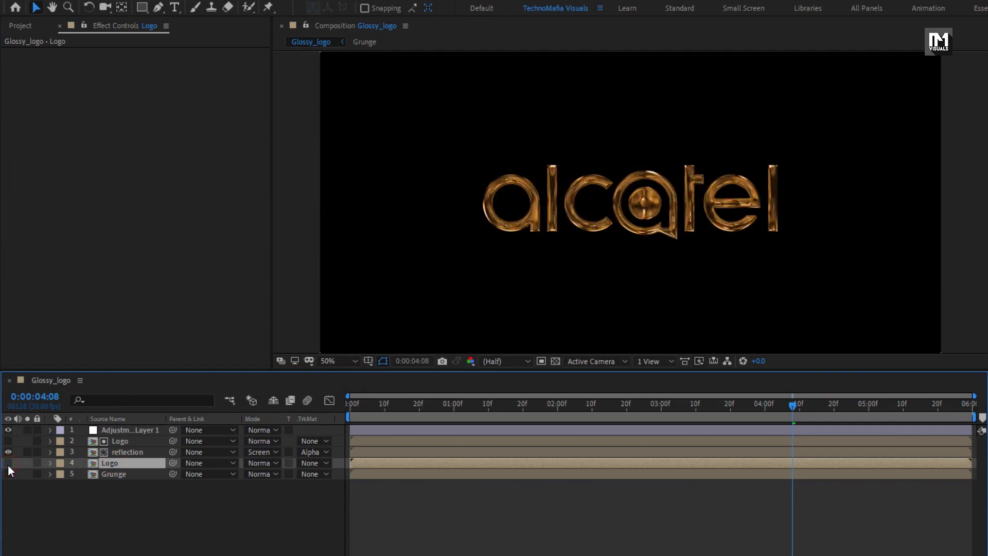
click(126, 431)
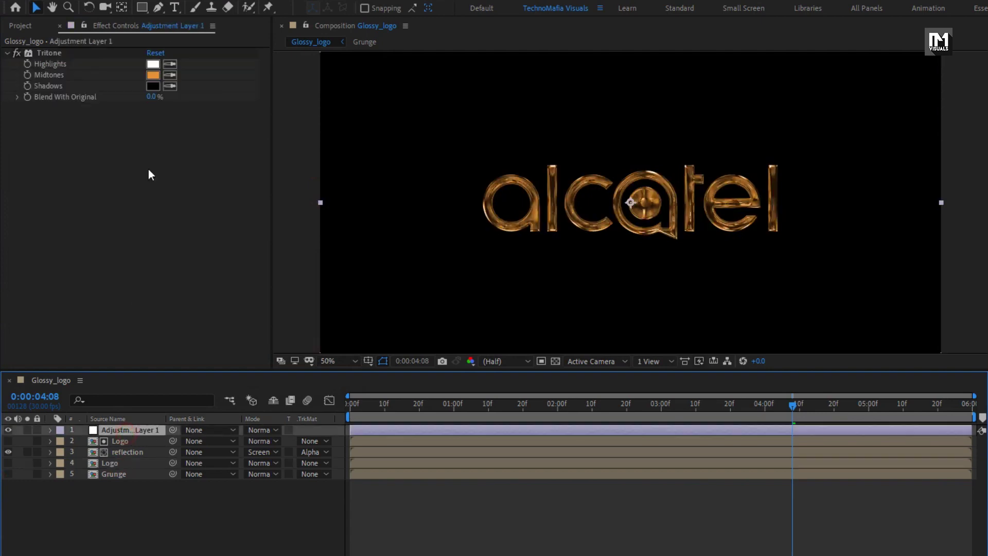
click(153, 74)
mouse_move(163, 196)
mouse_down()
mouse_move(101, 185)
mouse_move(150, 206)
mouse_move(144, 195)
mouse_move(158, 188)
mouse_move(147, 211)
mouse_move(144, 196)
mouse_up()
click(311, 190)
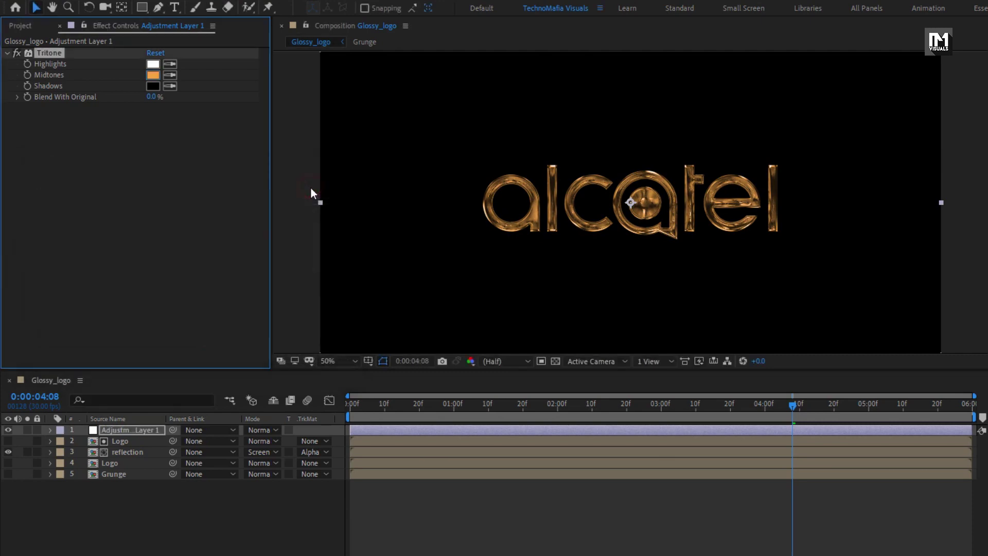
- Turn off the adjustment layer's visibility and show the Logo layer below the reflection again
click(7, 431)
click(8, 462)
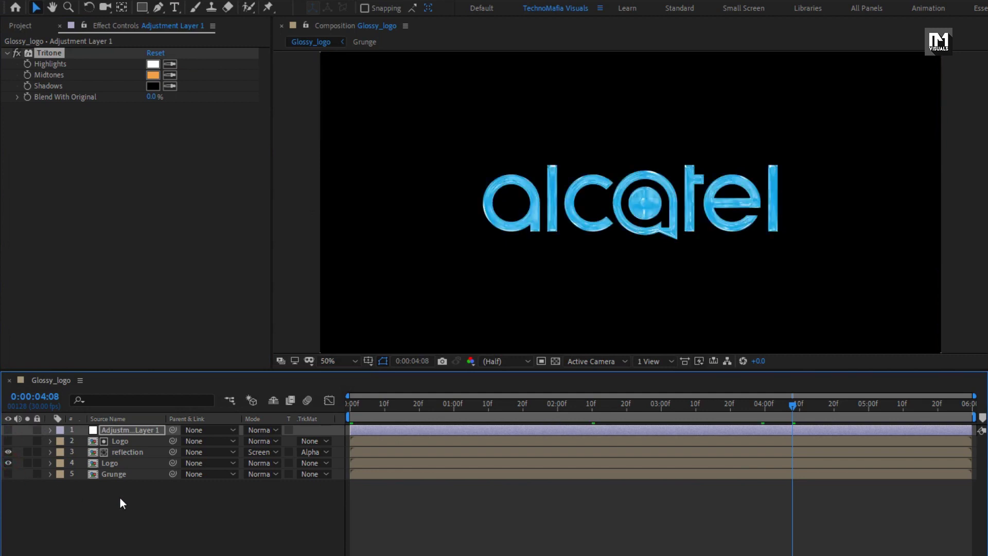
- Create a 1920 x 1080, 30 fps, six-second composition named Logo_Reveal
key(ctrl+n)
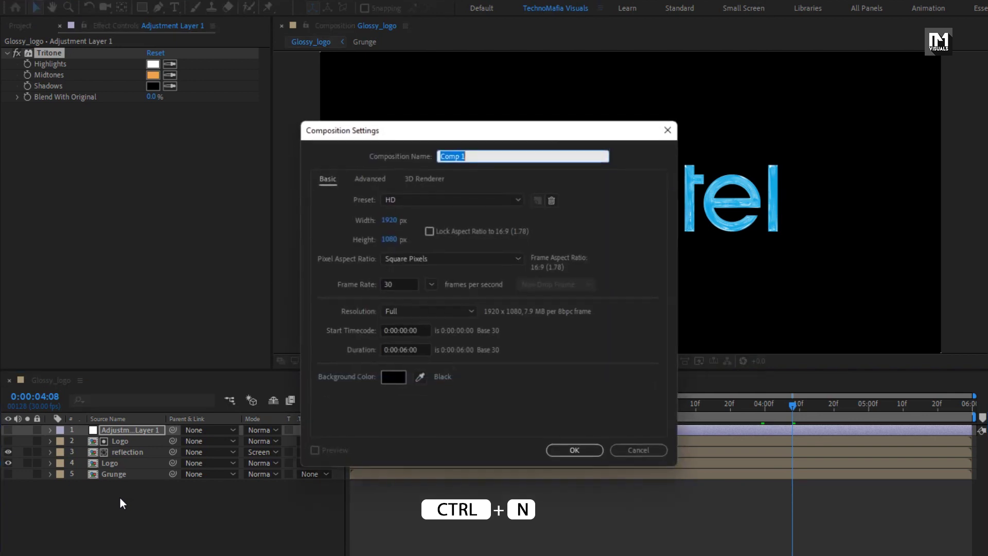
text(Logo_Reveal)
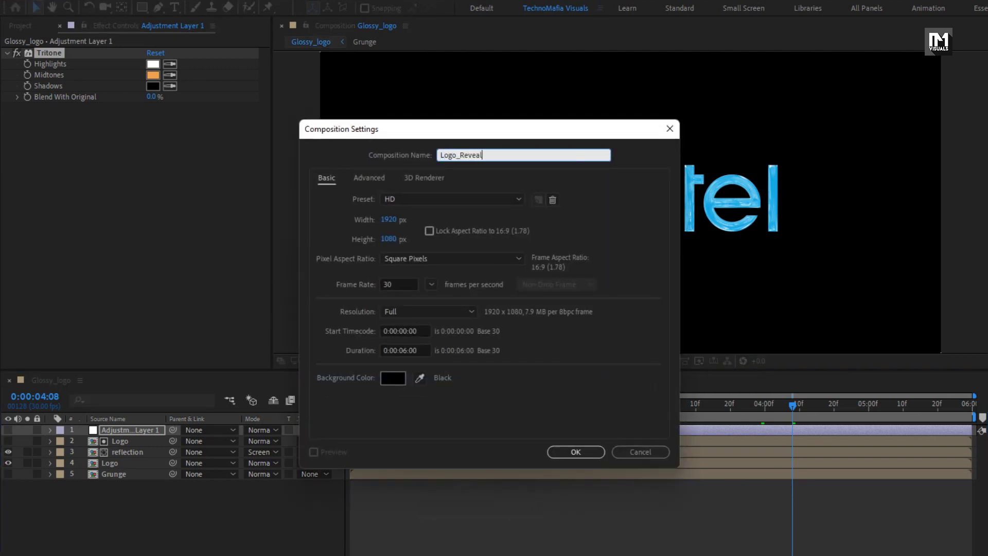
click(582, 447)
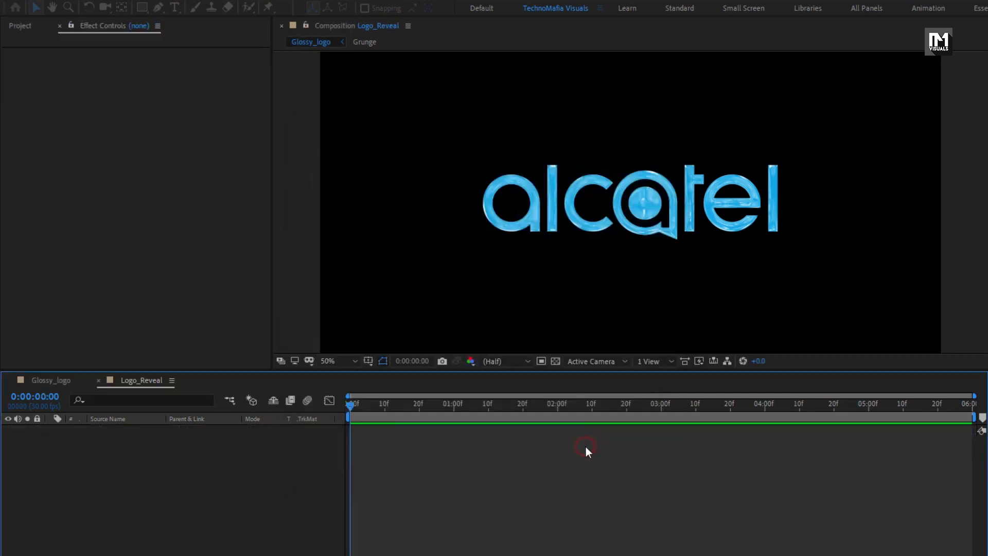
- Add Floor Texture.jpg to the Logo_Reveal composition and make it a 3D layer
click(16, 27)
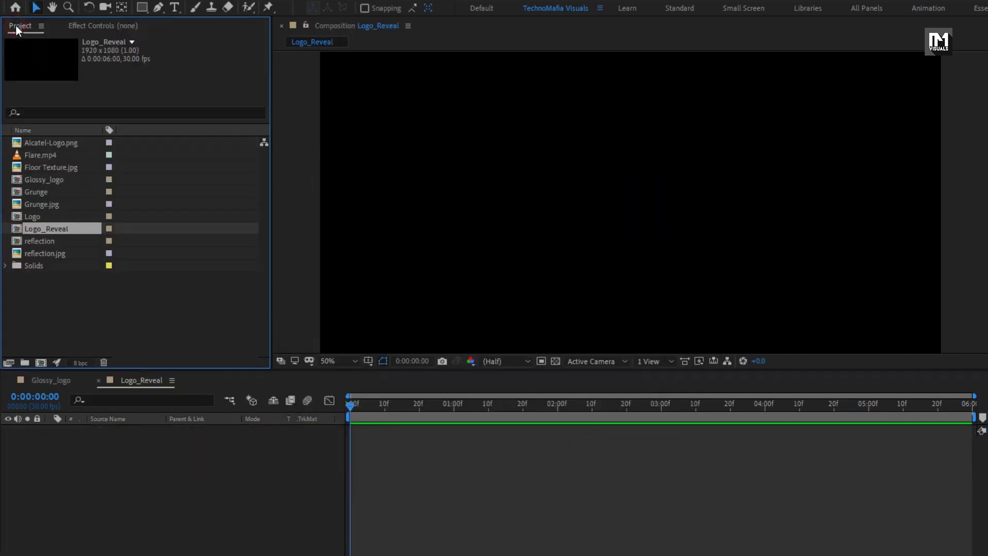
drag(40, 167, 166, 478)
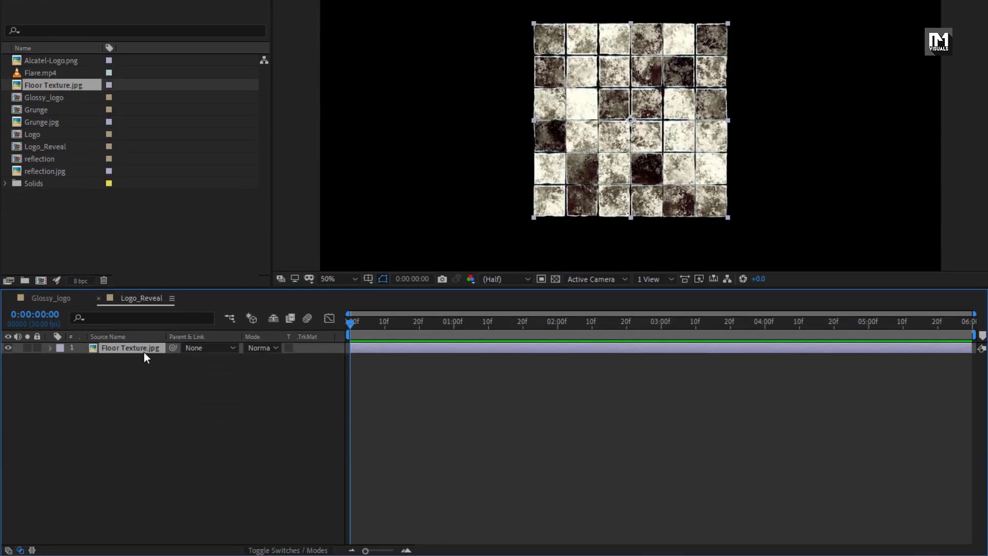
click(264, 550)
click(317, 347)
- Set the Floor Texture layer's X Rotation to -90 degrees
key(r)
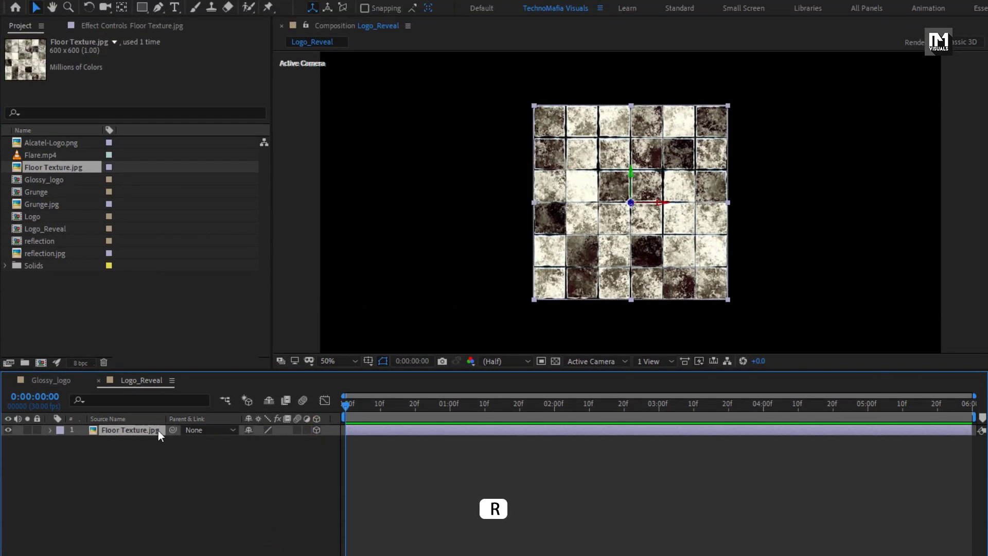
click(263, 452)
text(-90)
key(Return)
- Lower the Floor Texture layer in the composition by setting its Y position to 923
key(p)
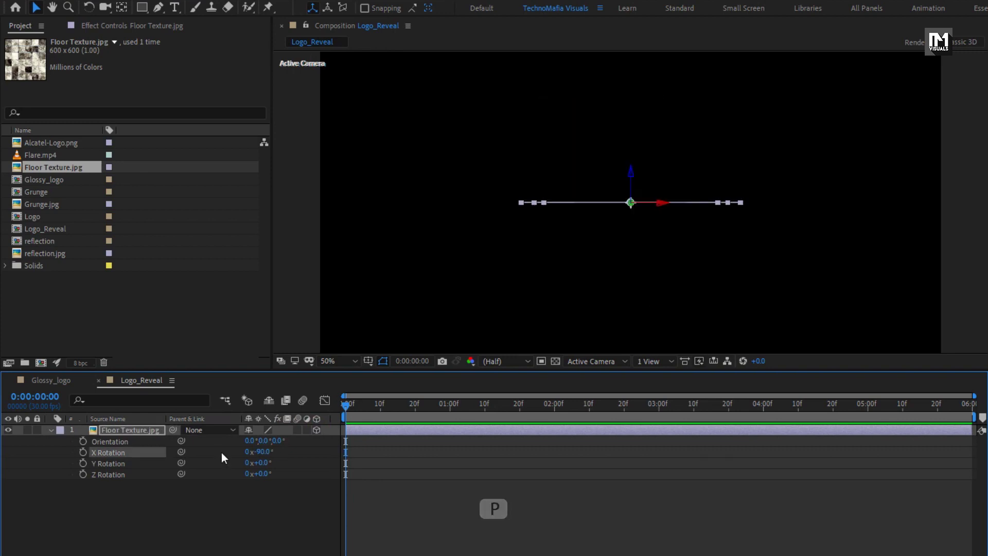
click(148, 434)
key(p)
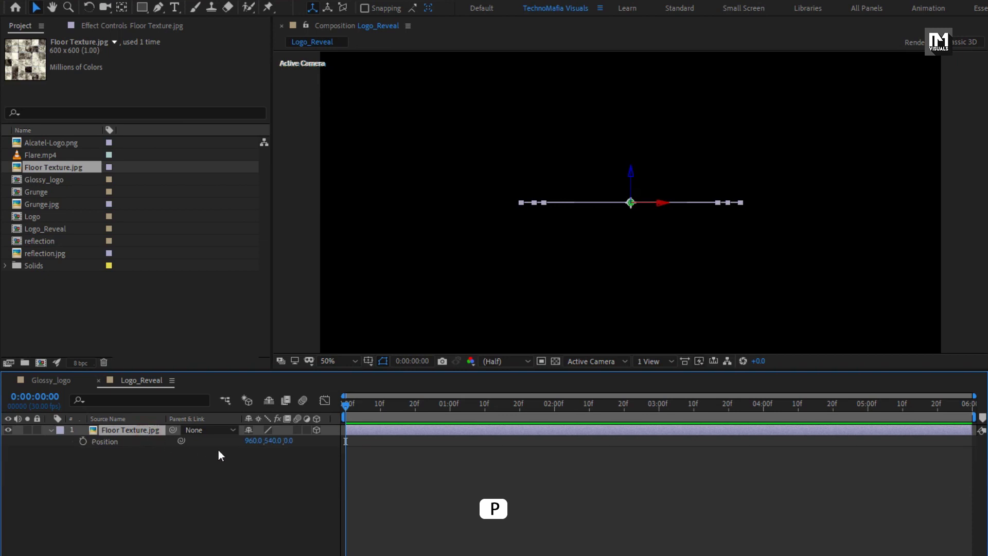
drag(271, 441, 520, 435)
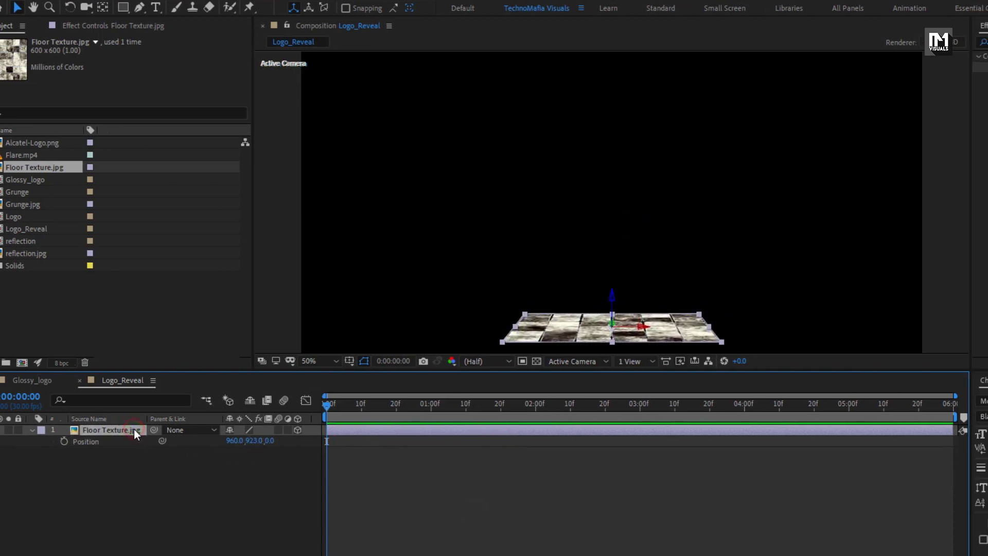
- Apply Motion Tile to the floor texture with Output Width 770 and Output Height 470, and fit the composition in the viewer
click(814, 44)
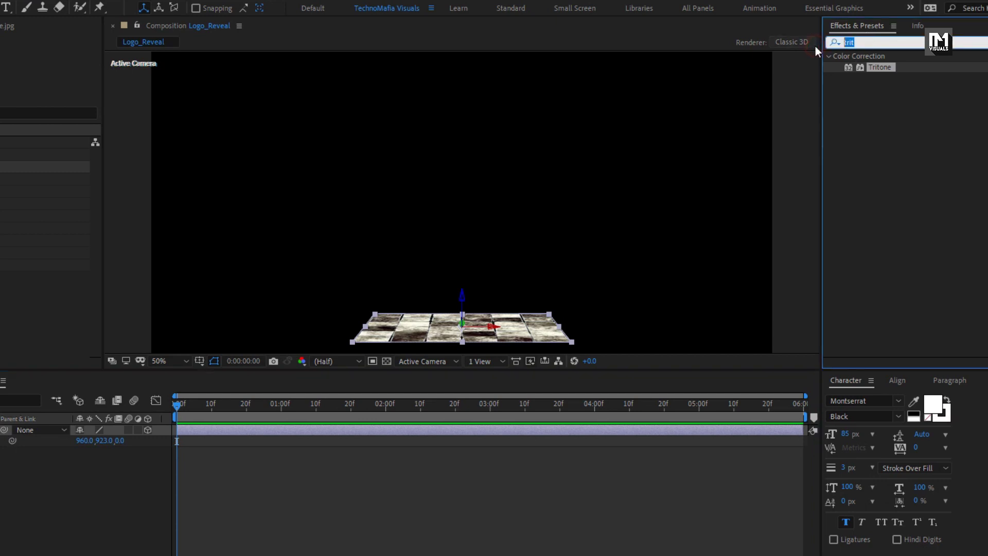
text(motio)
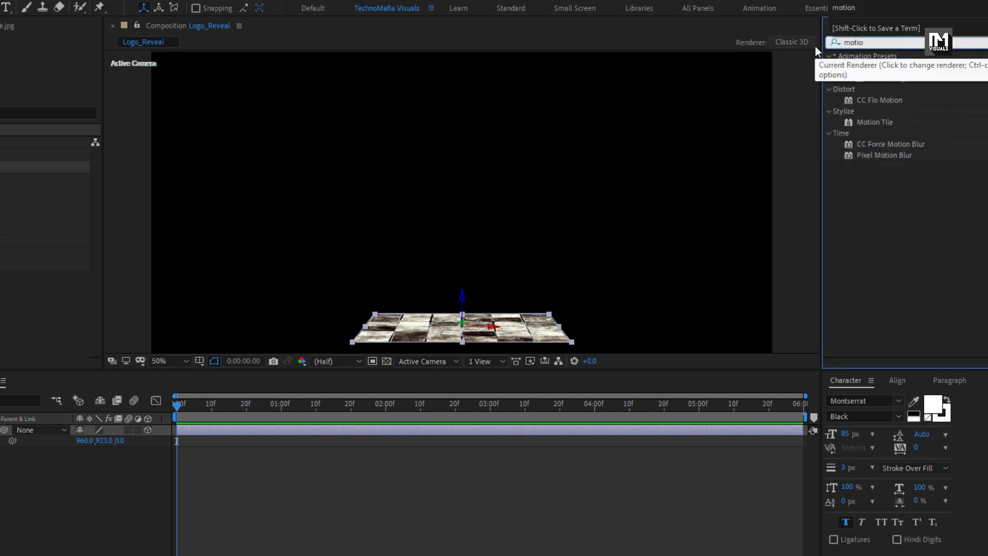
drag(875, 122, 447, 328)
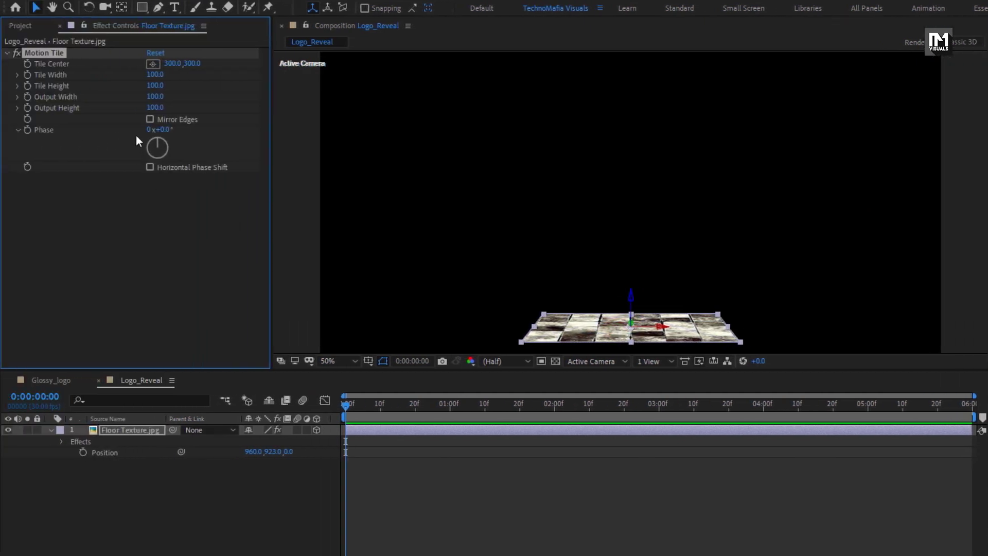
drag(154, 108, 199, 100)
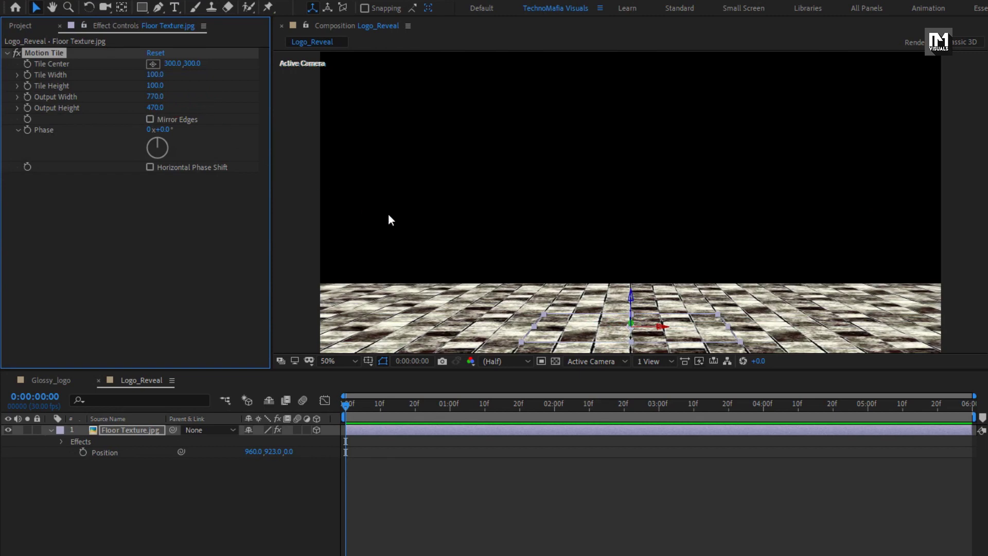
click(339, 364)
click(348, 390)
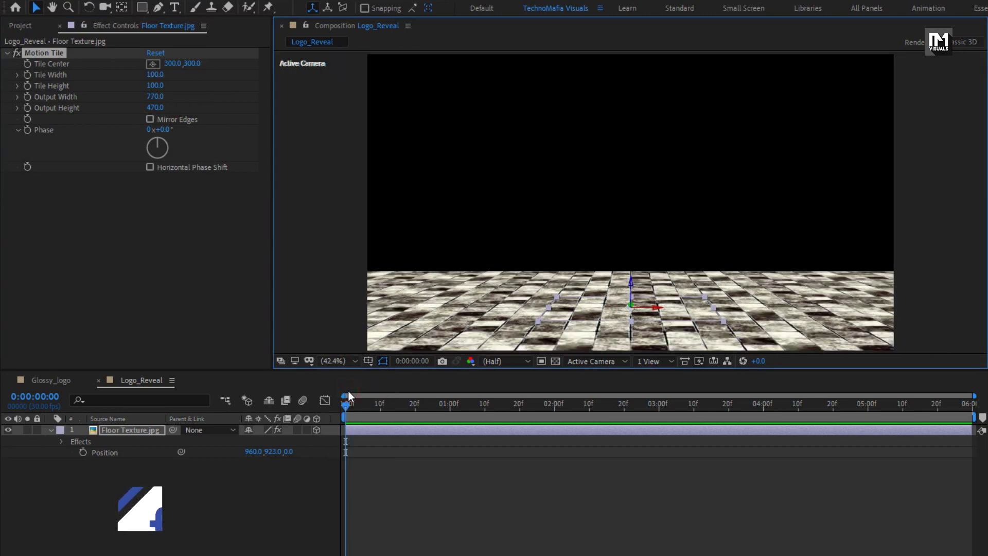
- Set the floor texture's Y position to 928, and extend its Motion Tile Output Height to 1030 with Mirror Edges enabled
mouse_move(272, 452)
mouse_down()
mouse_move(300, 451)
mouse_move(269, 451)
mouse_move(280, 450)
mouse_up()
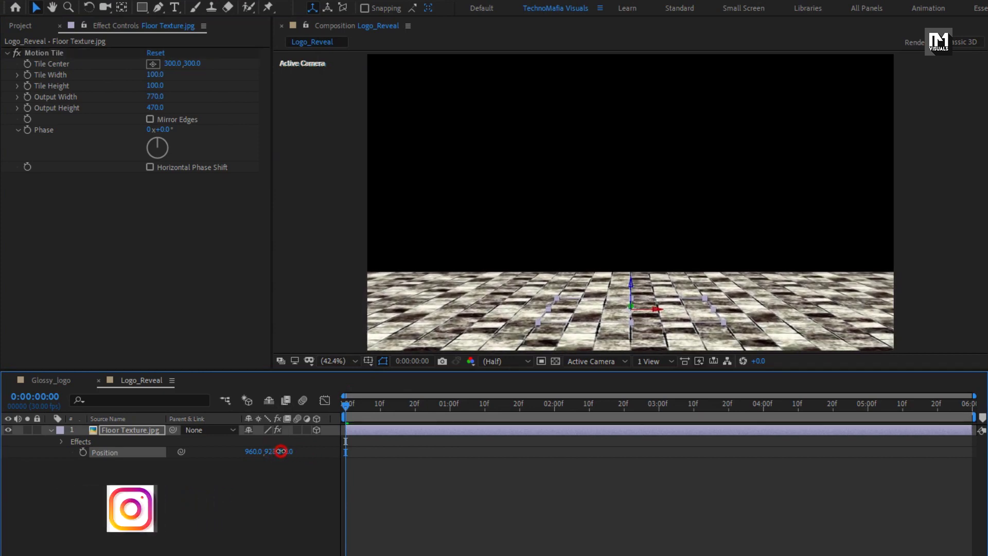
click(159, 106)
drag(159, 106, 188, 100)
click(150, 121)
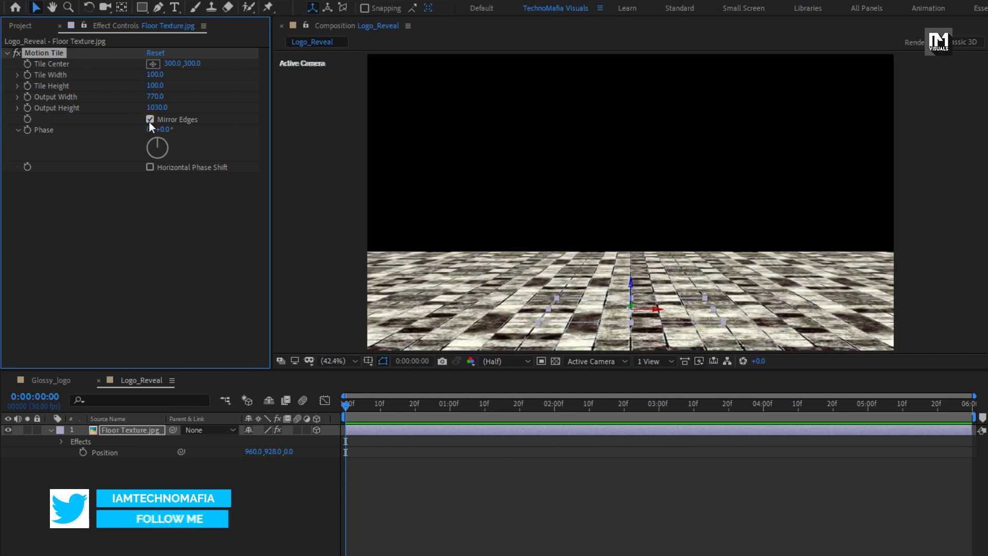
- Apply the Tint effect to the Floor Texture layer to turn the tiles black and white
click(8, 54)
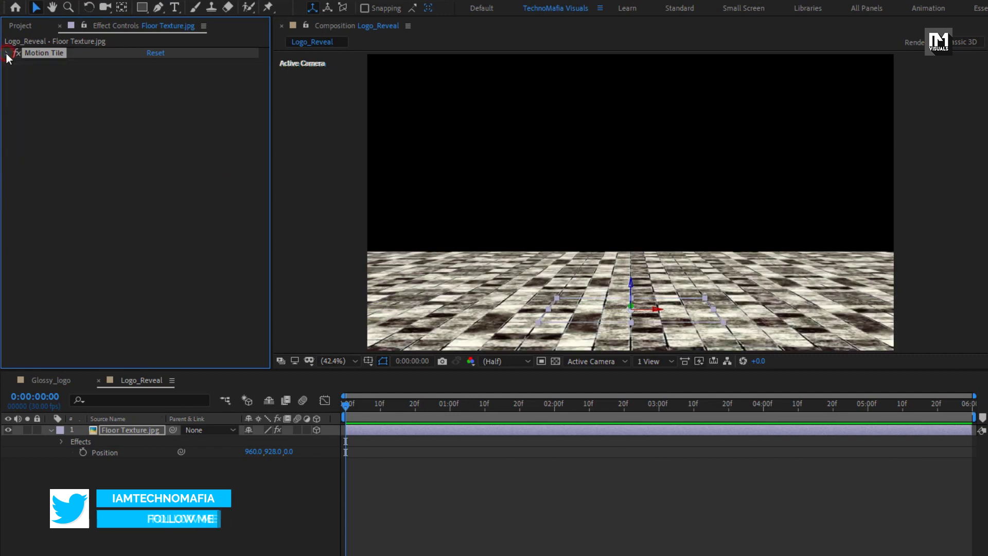
click(814, 41)
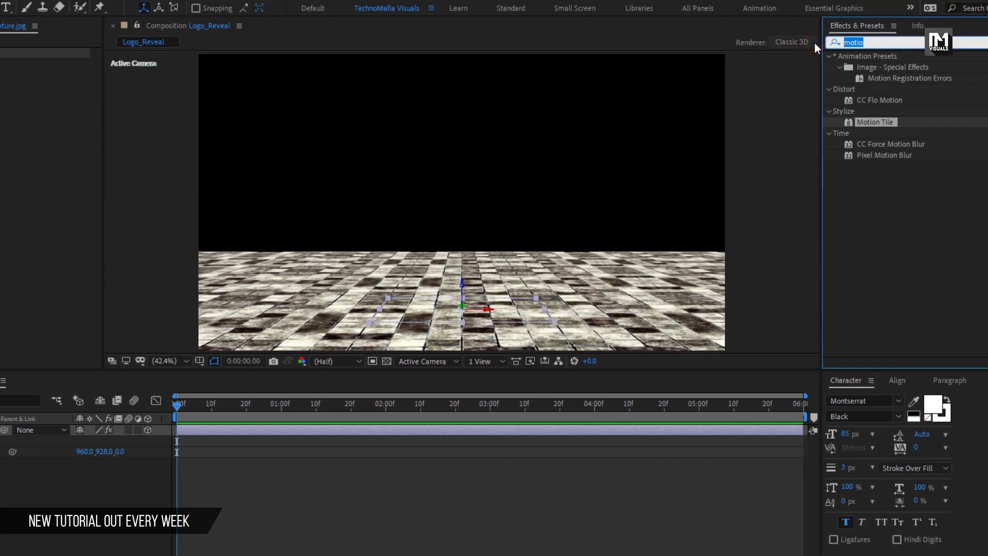
text(tint)
drag(875, 100, 443, 306)
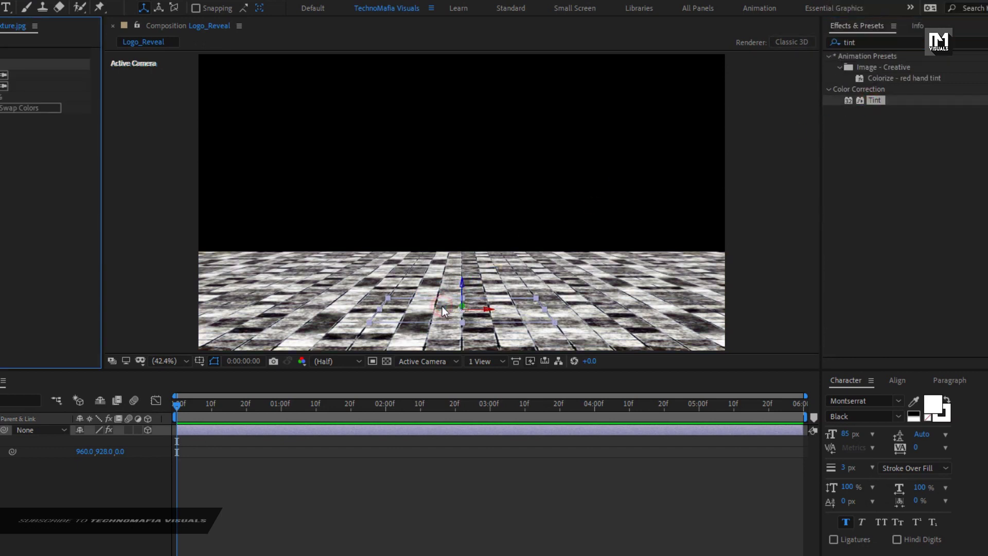
click(52, 430)
- Create a 1920 x 1080 black solid above the floor texture
right_click(126, 481)
mouse_move(159, 490)
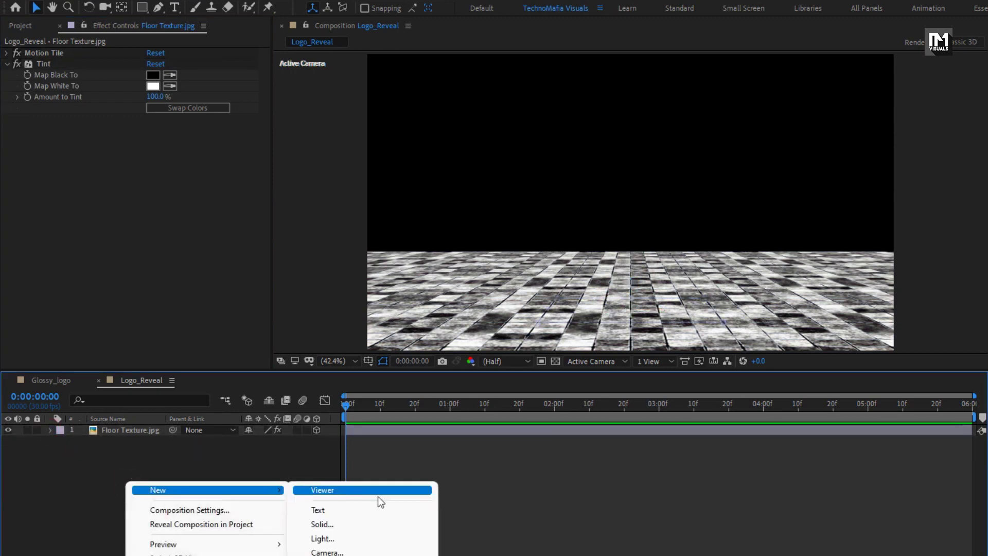
click(375, 523)
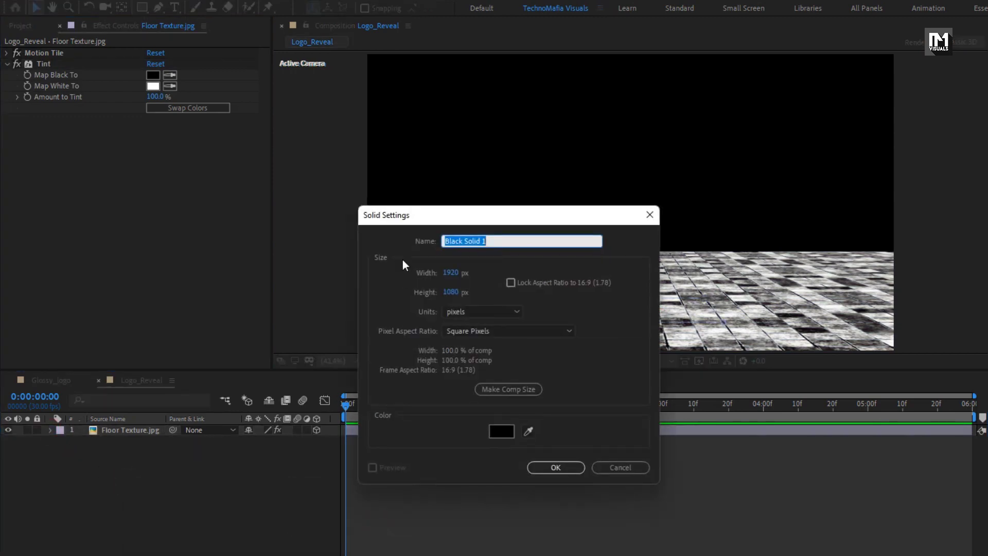
click(541, 468)
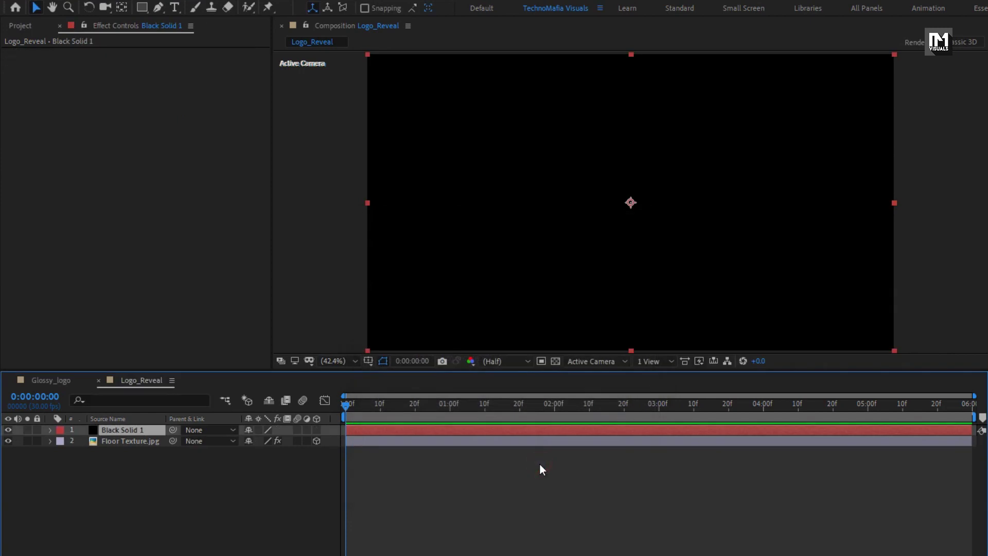
- Draw a rectangular mask on the black solid covering the area above the floor down to its far edge
click(142, 8)
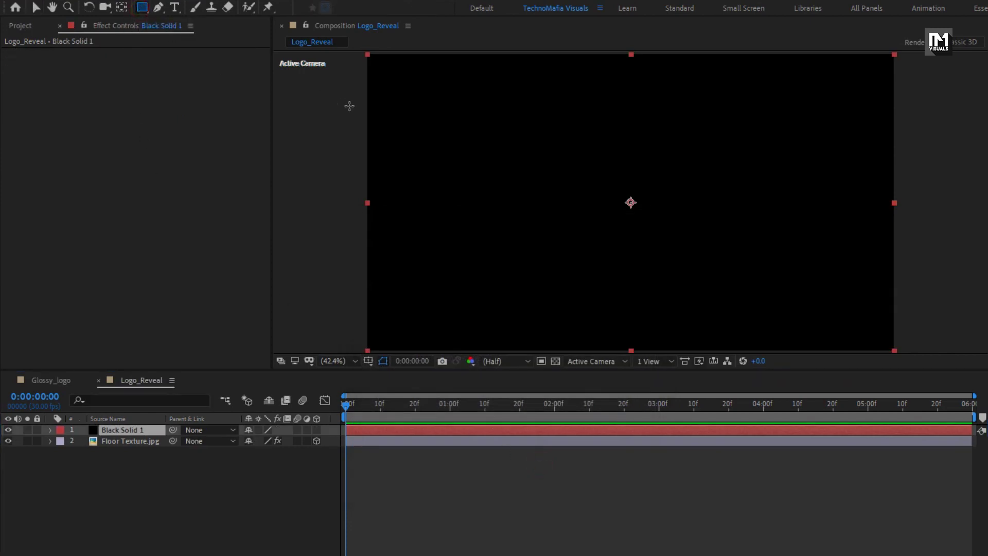
key(comma)
key(comma)
drag(424, 84, 827, 243)
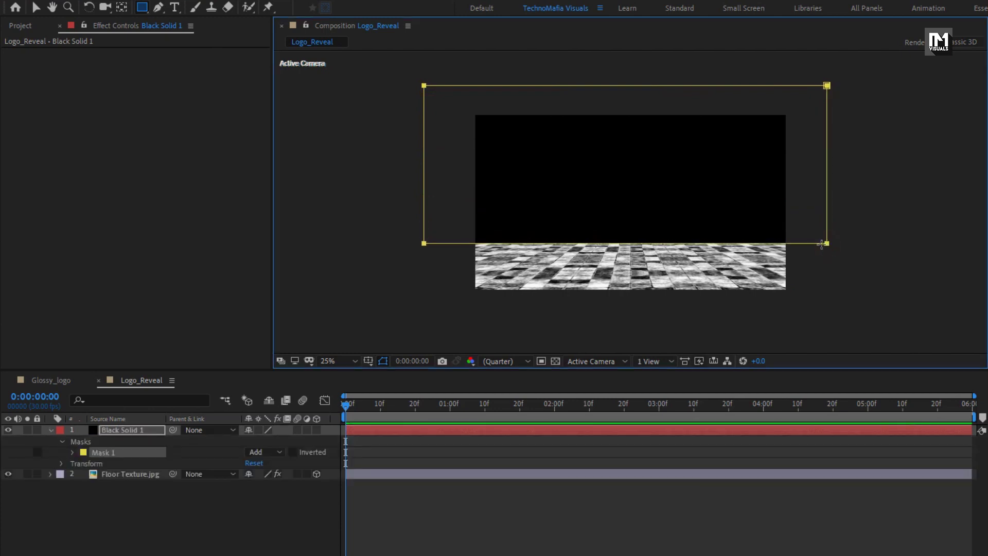
- Soften the black solid's mask with a feather of 118 pixels and an expansion of 16 pixels
click(72, 455)
drag(268, 474, 349, 474)
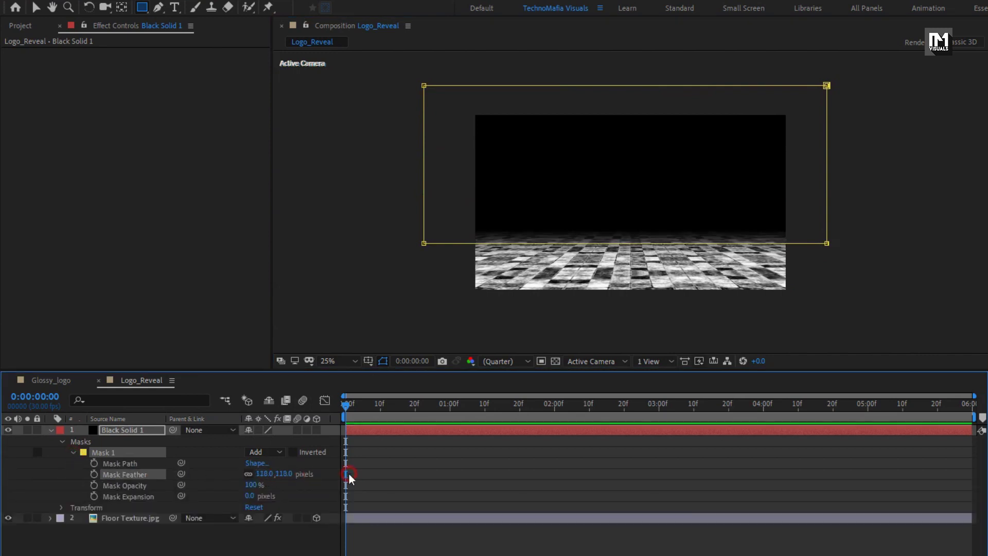
drag(249, 497, 257, 496)
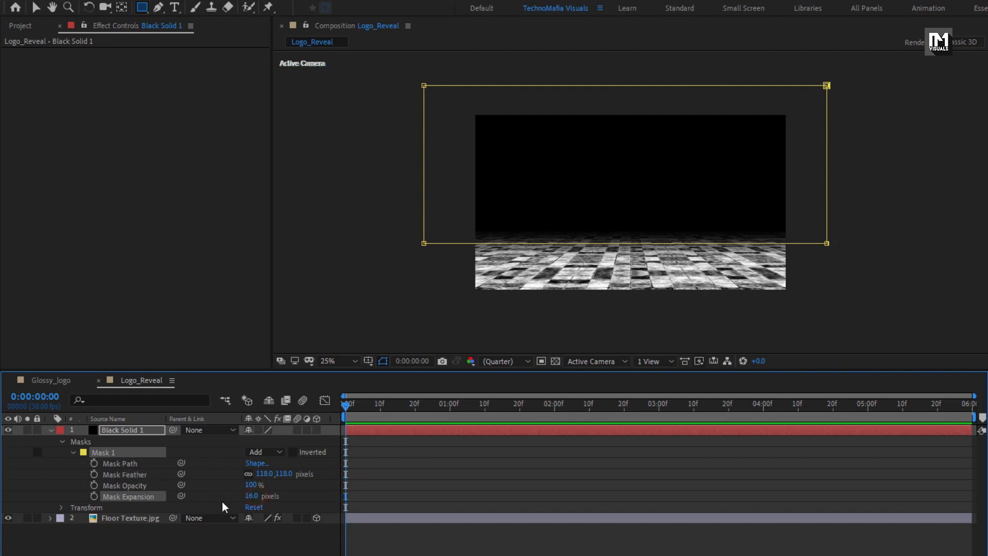
click(321, 362)
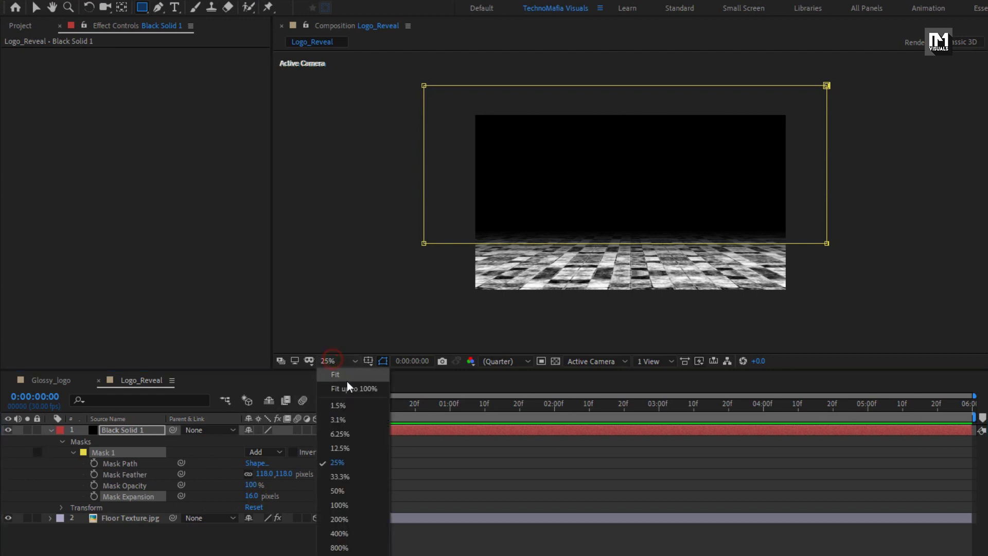
click(345, 379)
click(51, 433)
click(98, 452)
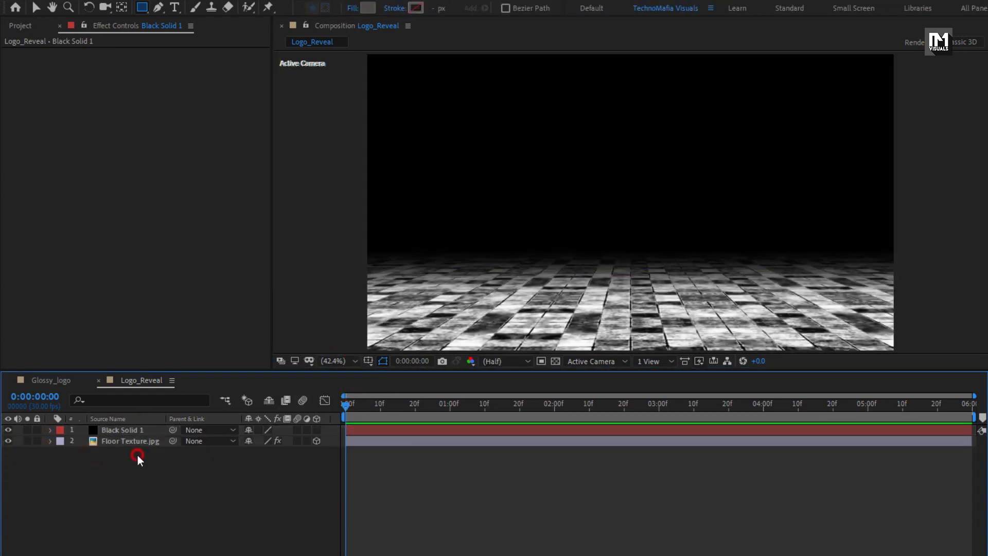
- Pre-compose the black solid and Floor Texture layers into a composition named Floor, and hide the resulting layer
drag(137, 454, 121, 433)
right_click(118, 431)
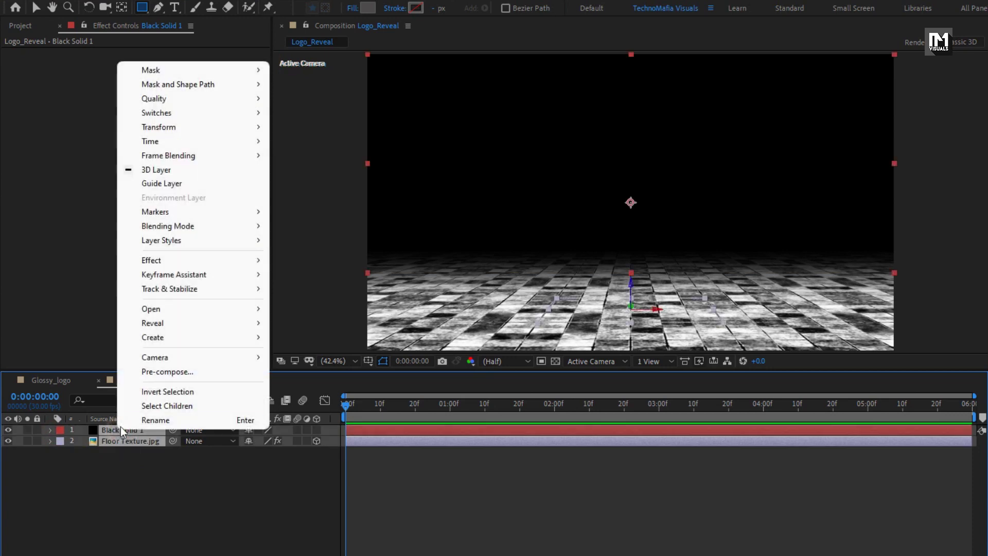
click(145, 373)
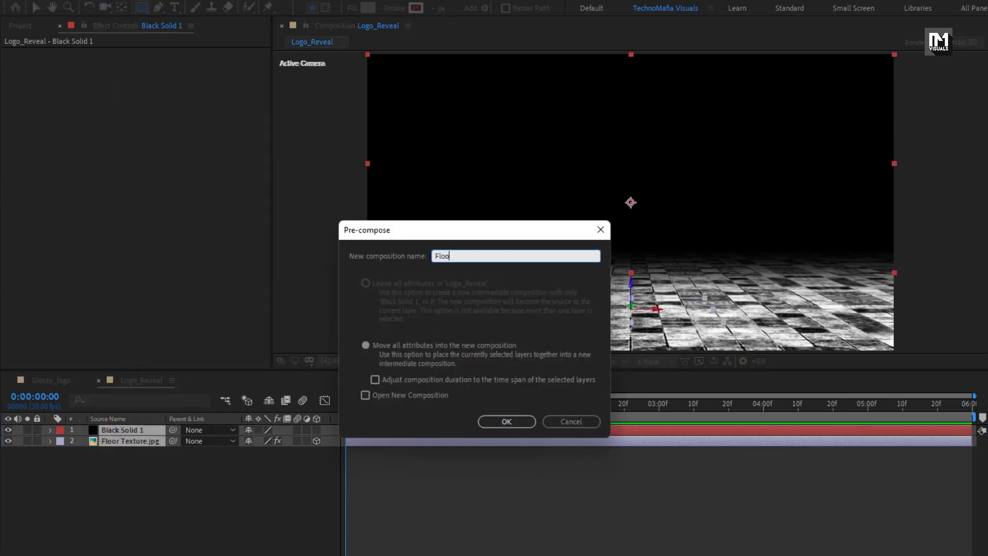
click(508, 421)
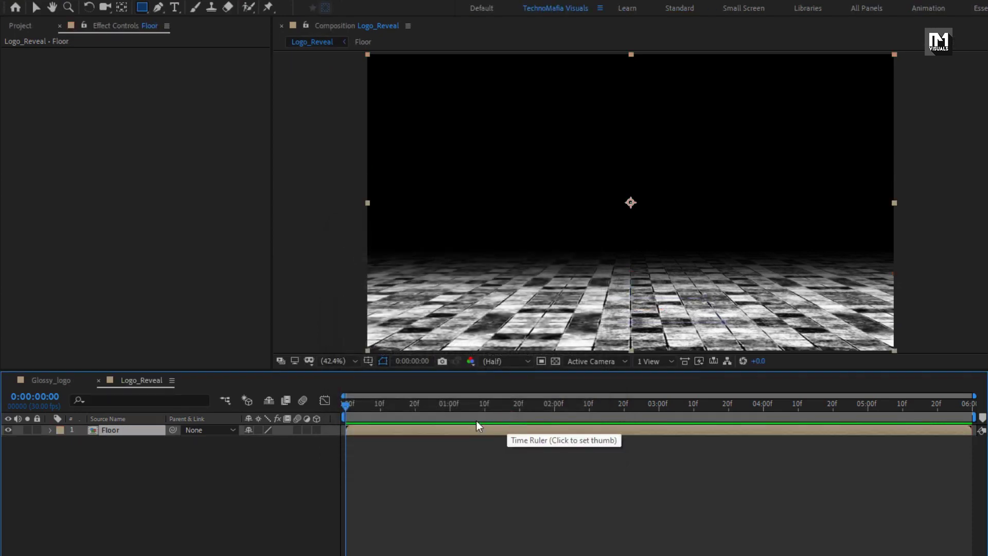
click(10, 431)
click(49, 455)
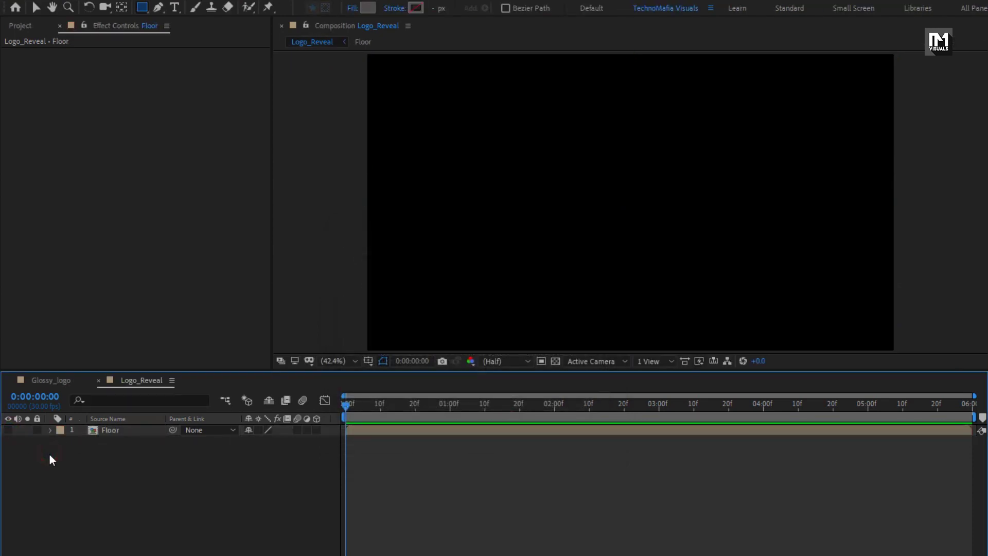
- Add the Glossy_logo composition above the hidden Floor layer, and place a second copy of Floor on top
click(14, 27)
drag(41, 192, 140, 426)
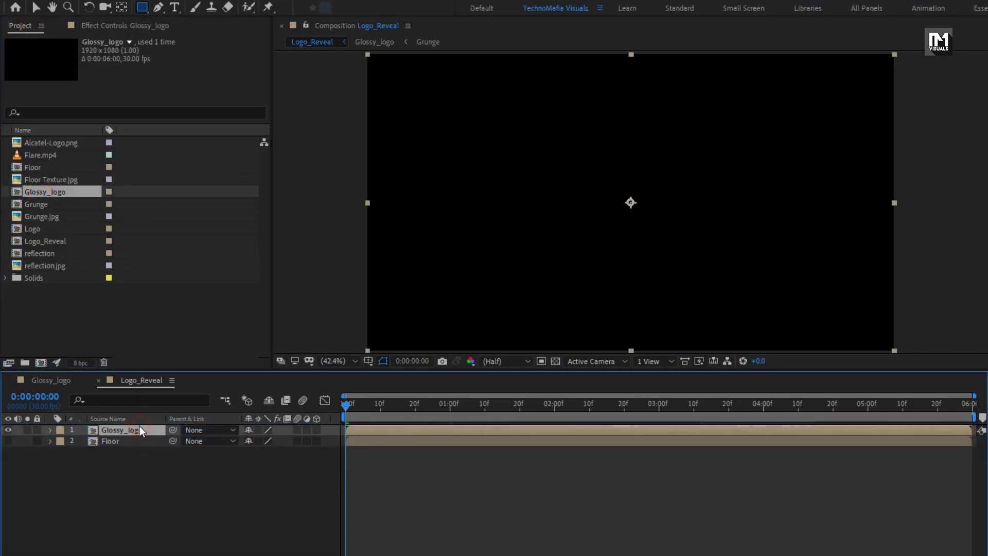
drag(35, 170, 129, 431)
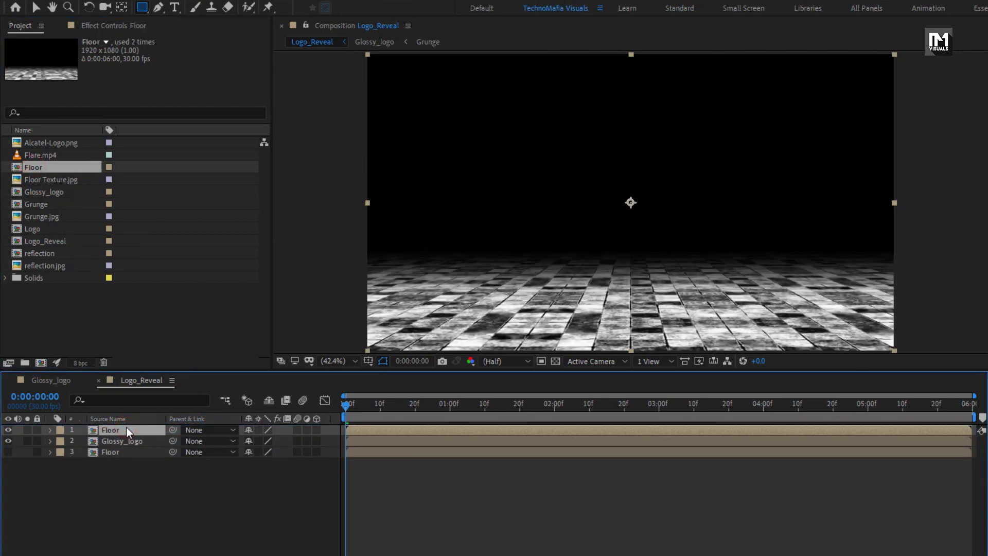
- Set the Glossy_logo layer's blending mode to Add and its track matte to Luma Matte "Floor"
click(126, 440)
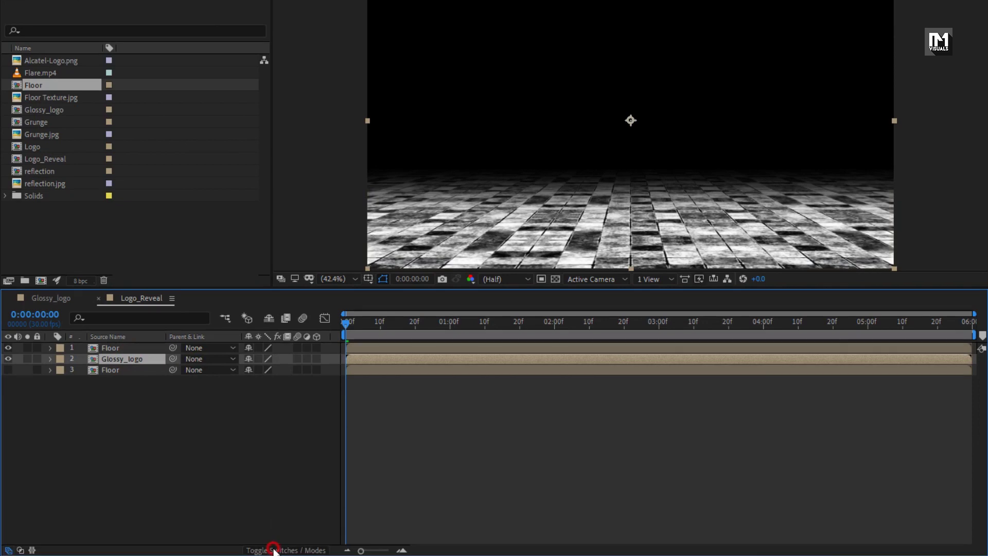
click(267, 550)
click(263, 360)
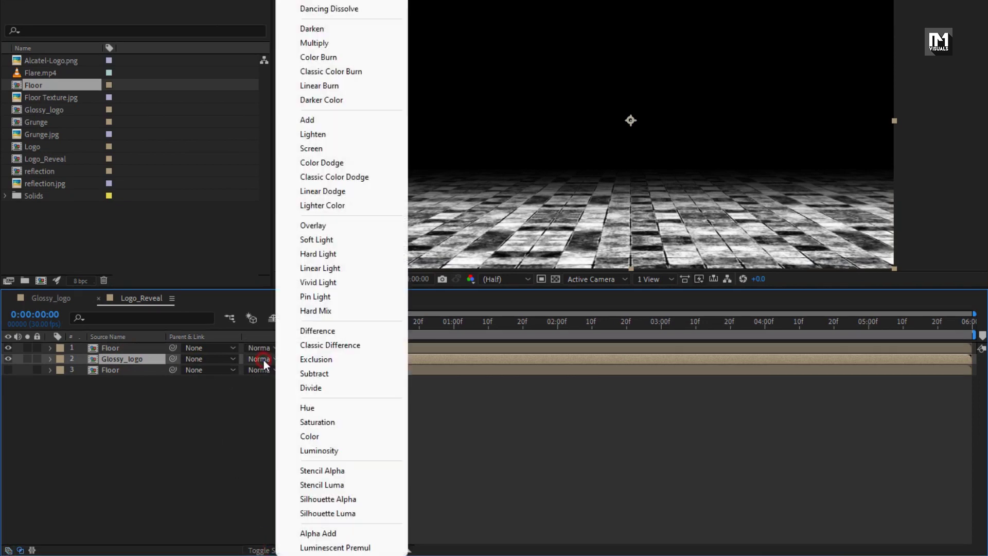
click(304, 120)
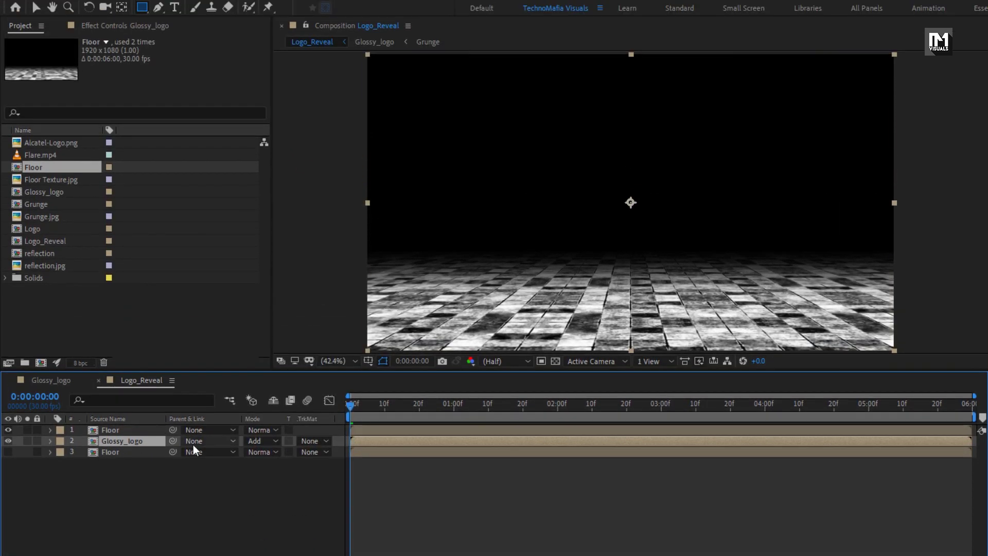
click(305, 444)
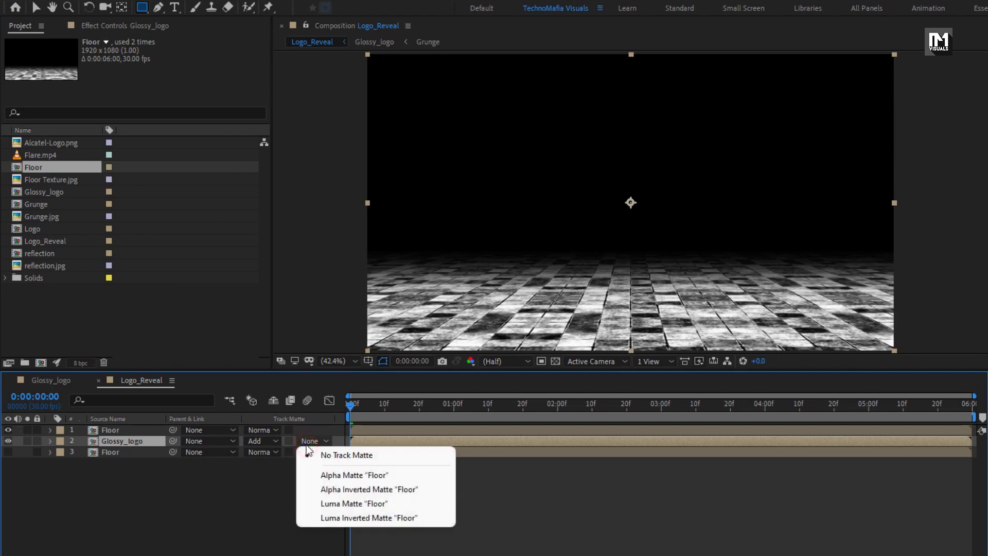
click(363, 503)
- Make the Glossy_logo layer and the Floor matte layer above it 3D, leaving the matte layer selected
click(135, 431)
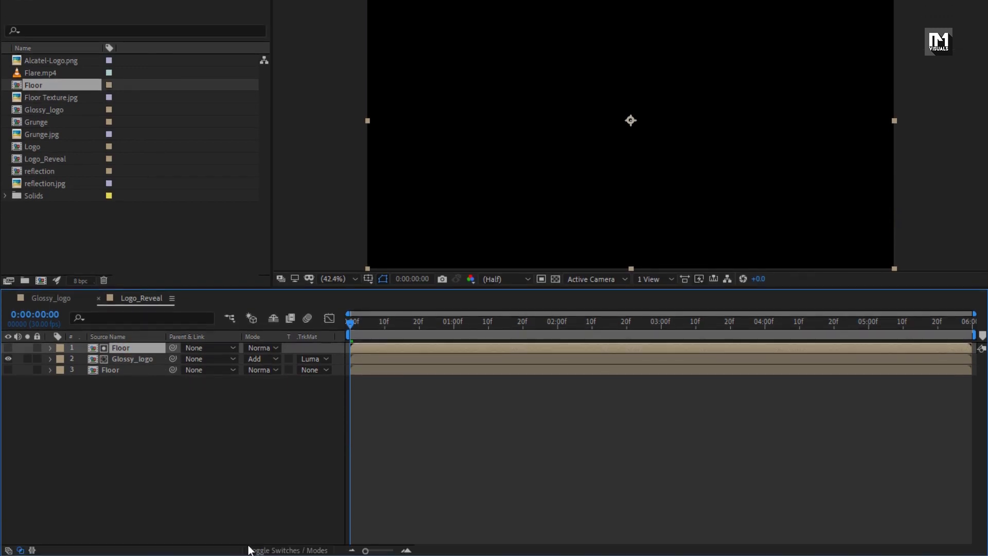
click(249, 550)
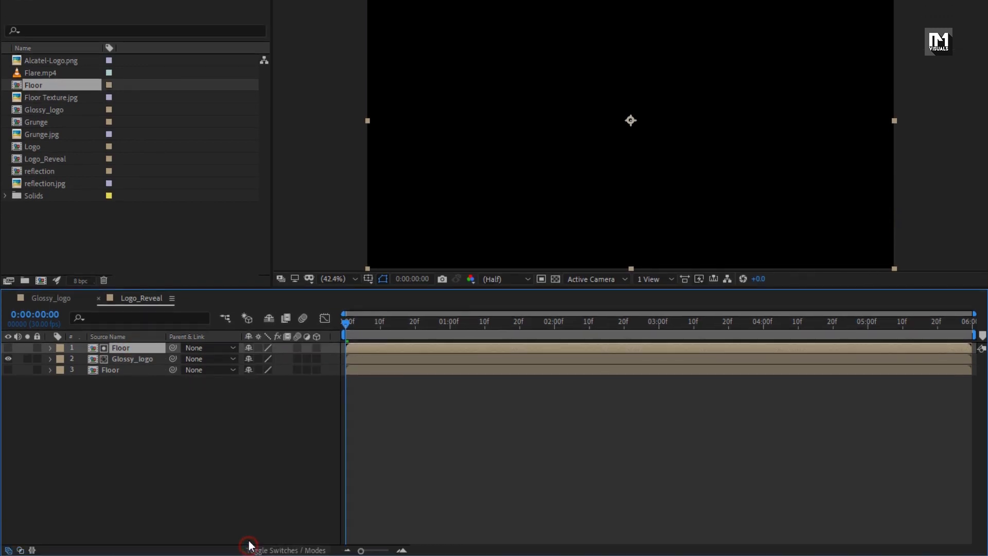
click(317, 358)
click(316, 348)
click(143, 348)
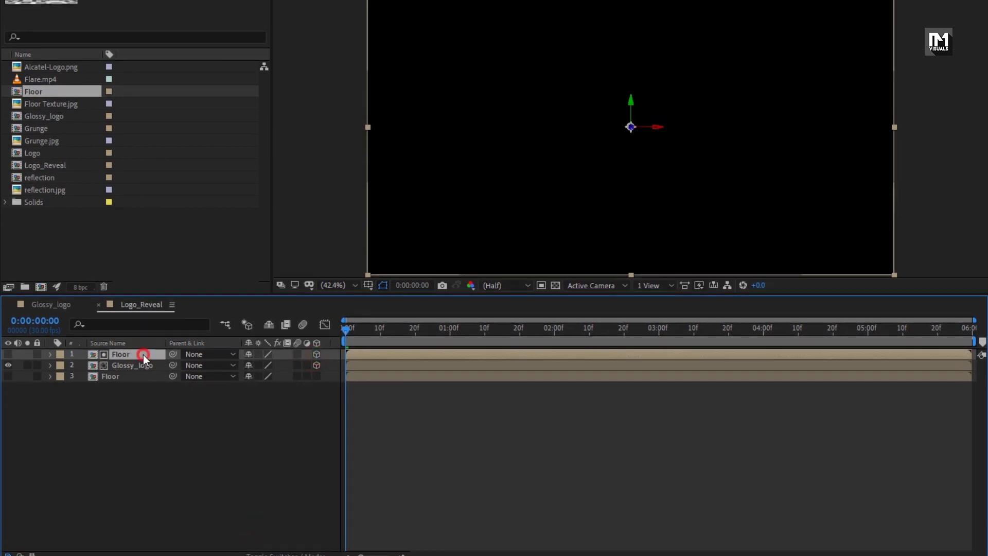
- Lower the Glossy_logo layer to a Y position of 999
click(151, 357)
key(p)
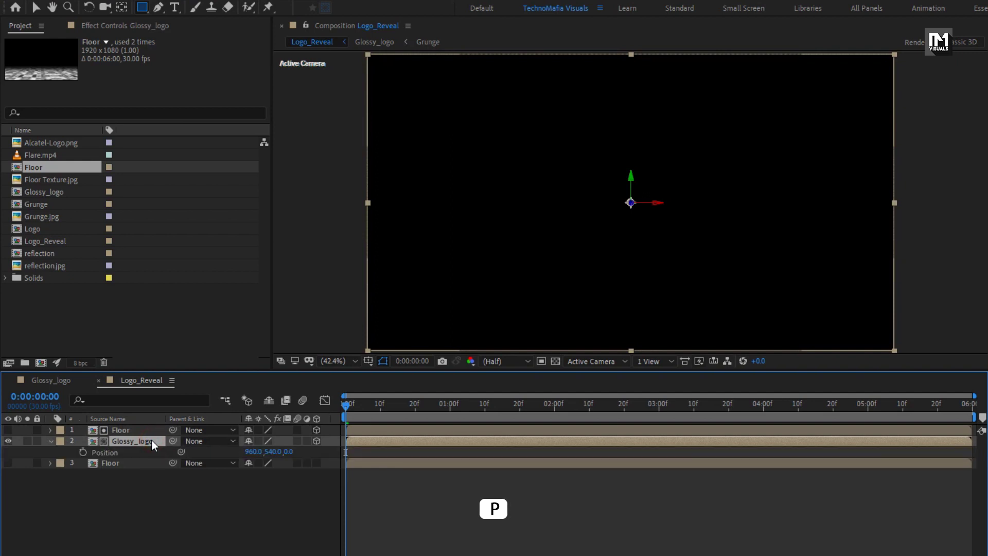
drag(272, 452, 581, 437)
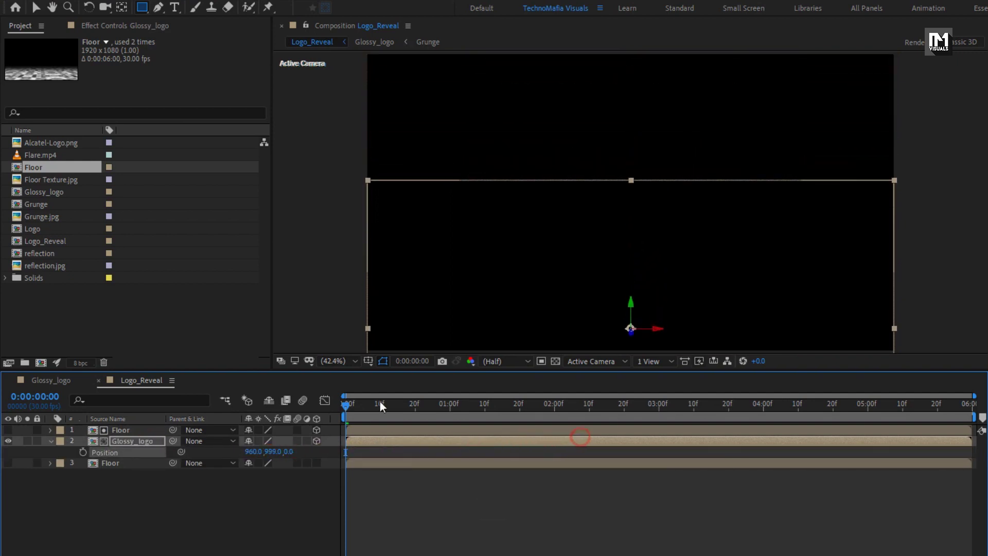
scroll(463, 293, down, 2)
- Tilt the Glossy_logo layer onto the floor with an X Rotation of 100°
key(r)
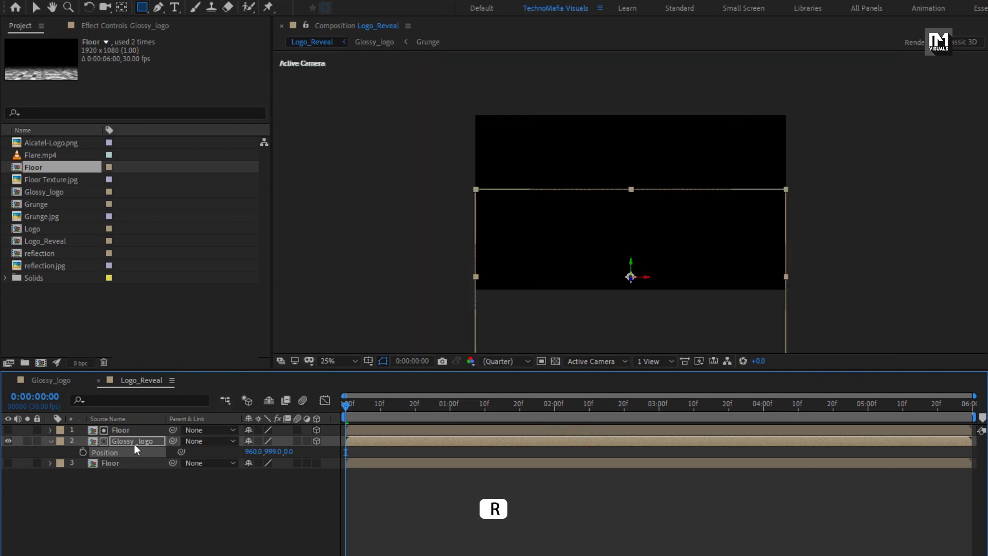
key(r)
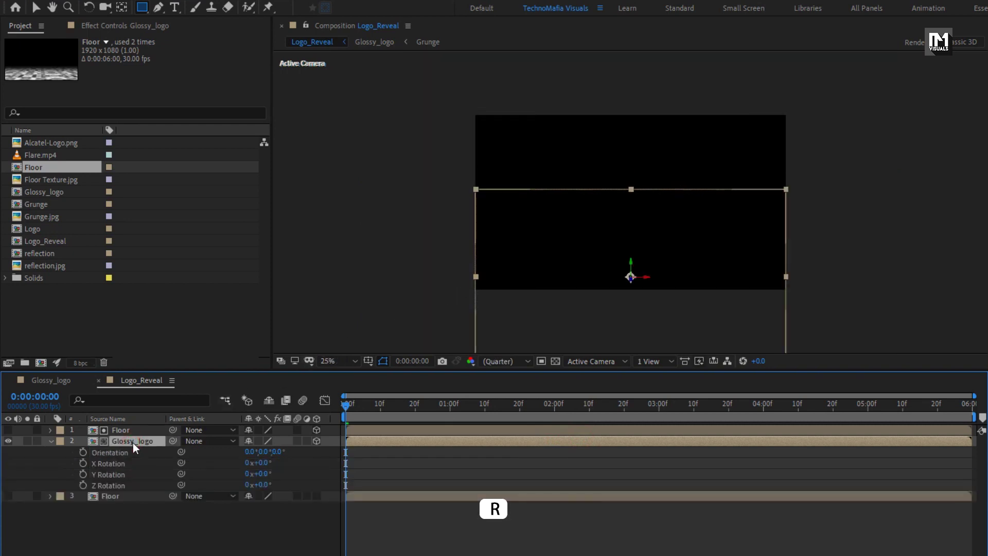
click(264, 464)
text(1)
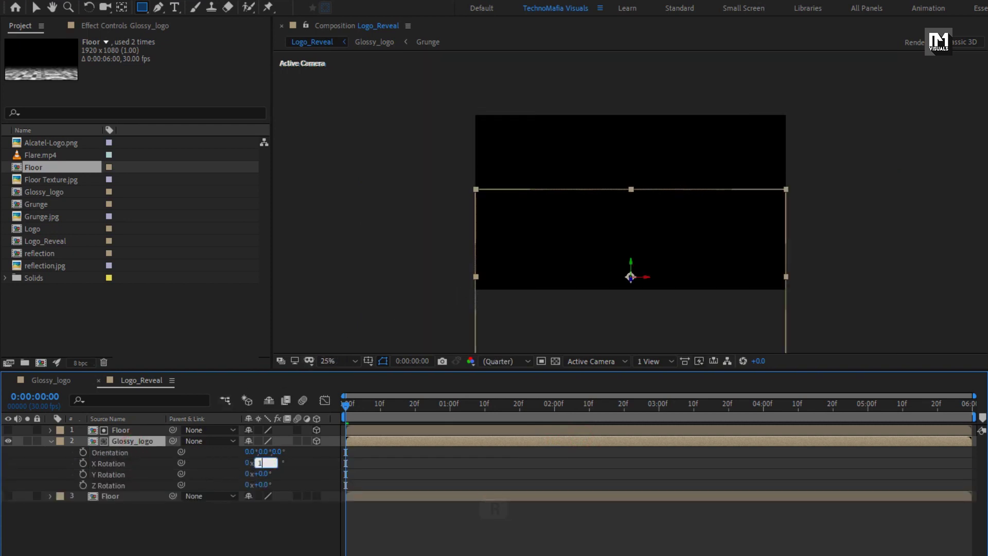
text(00)
key(Return)
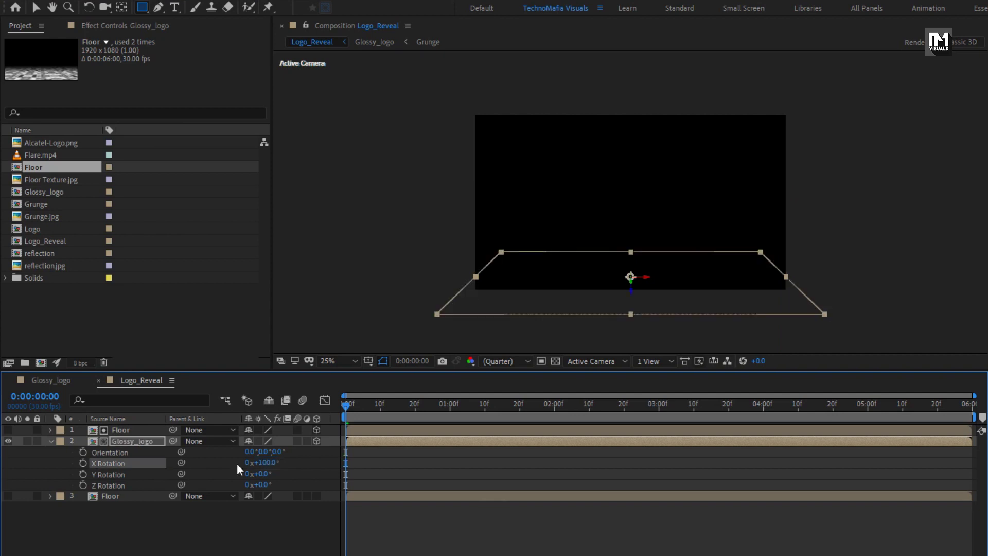
- Go to 0:00:03:27, where the logo shows, and set the Glossy_logo layer's Y position to 886
drag(395, 406, 752, 410)
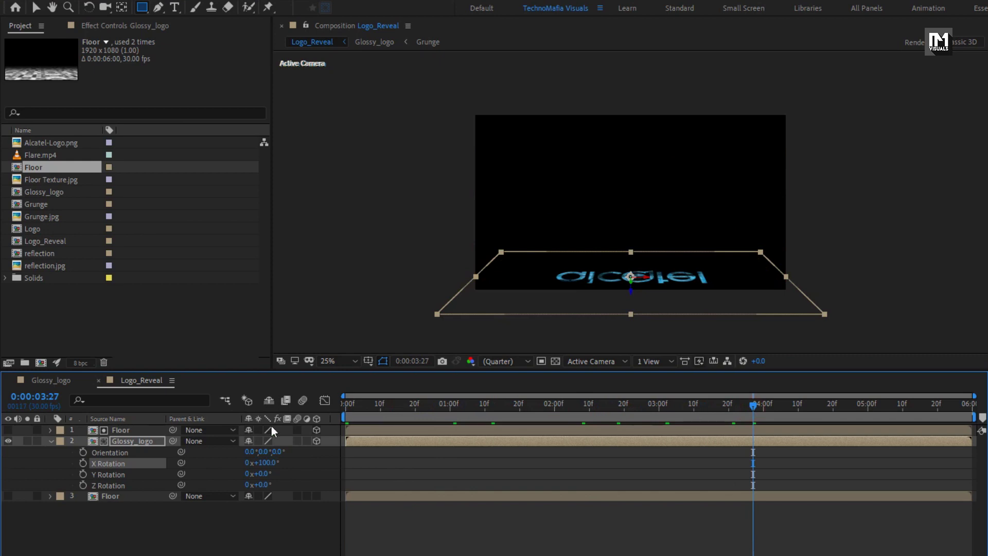
click(151, 440)
key(p)
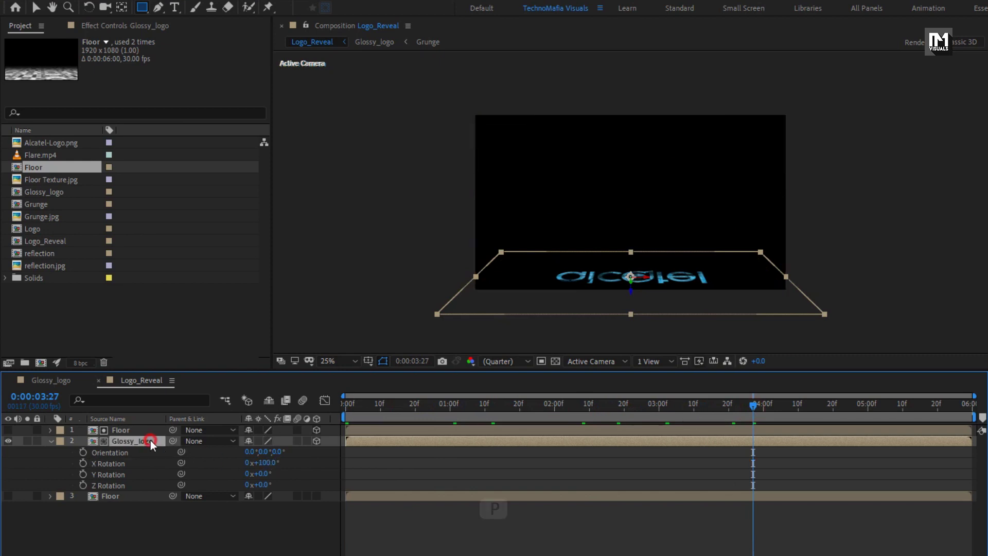
drag(270, 452, 215, 437)
key(period)
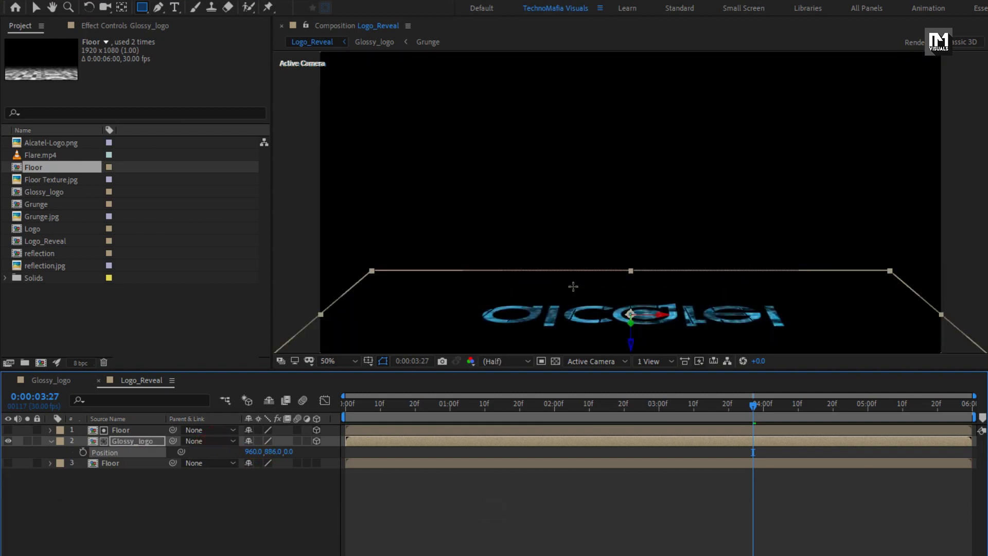
- Duplicate the Glossy_logo layer together with its Floor matte layer
click(51, 441)
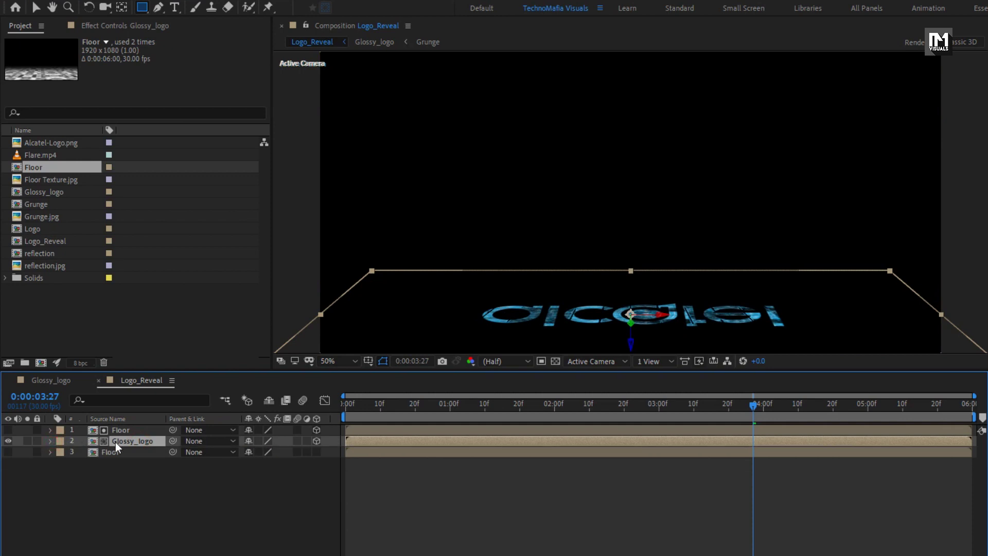
ctrl+click(119, 435)
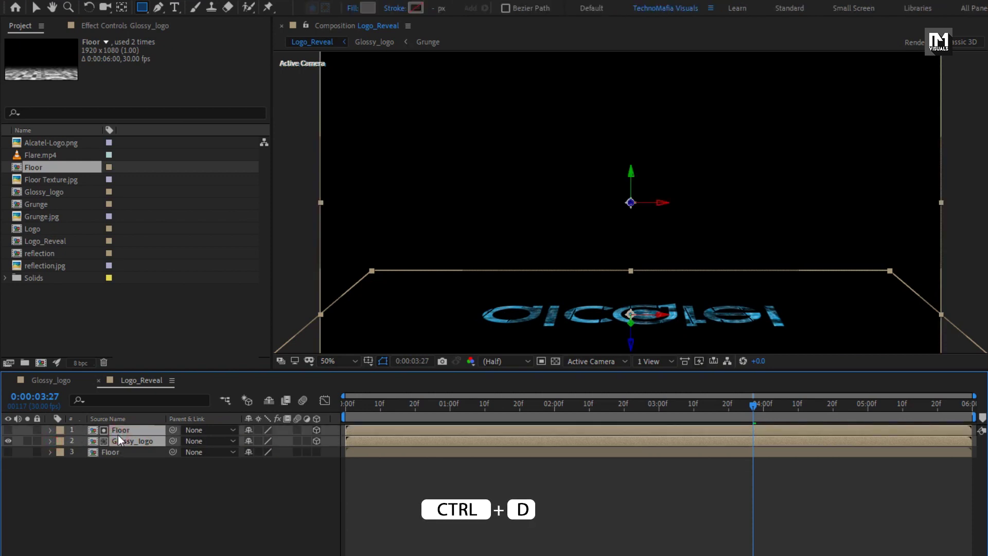
key(ctrl+d)
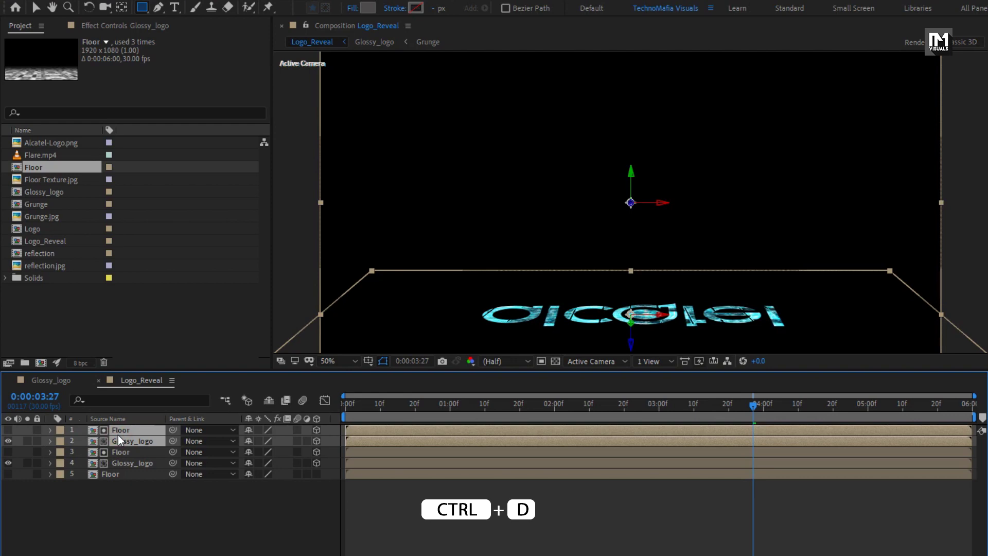
click(125, 497)
- Apply the Turbulent Displace effect to the upper Glossy_logo copy
click(124, 444)
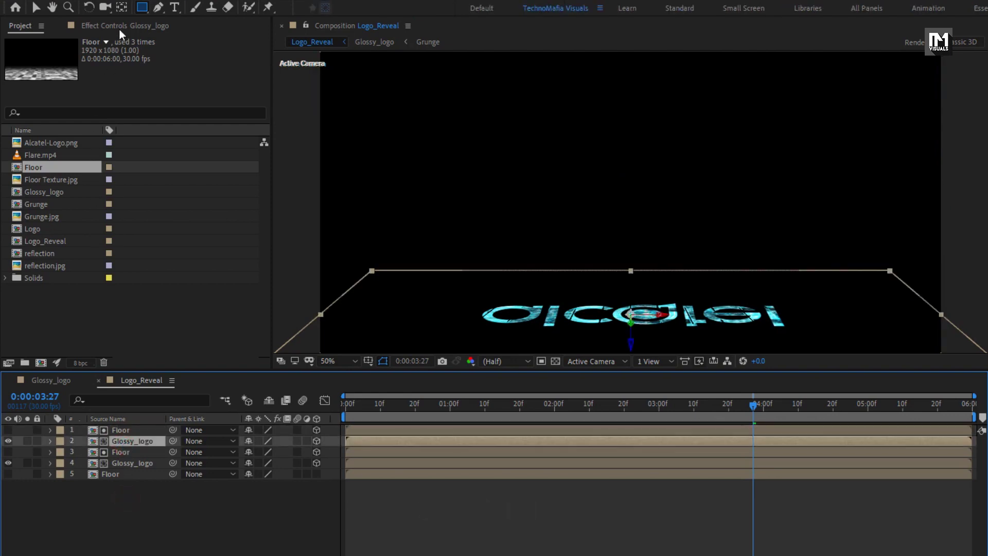
click(980, 42)
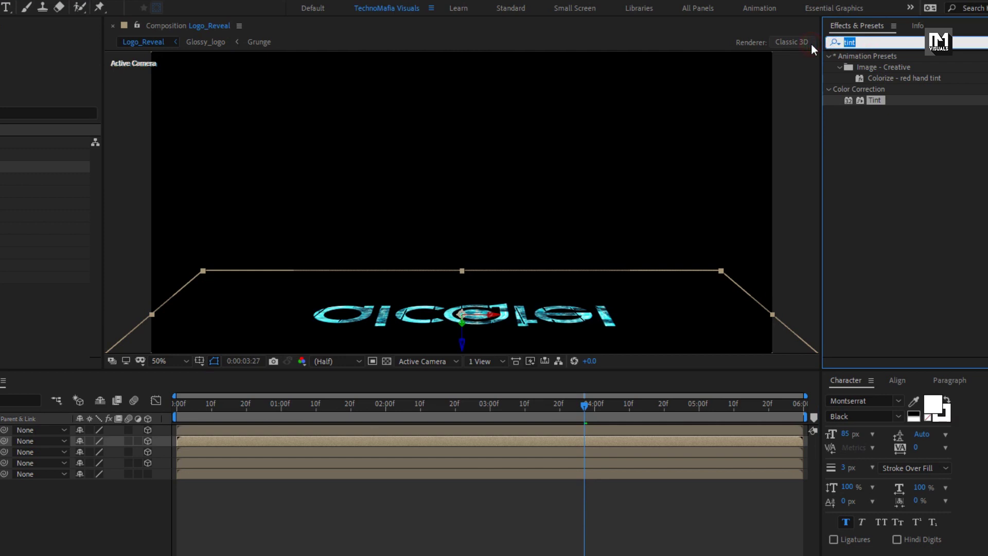
text(turb)
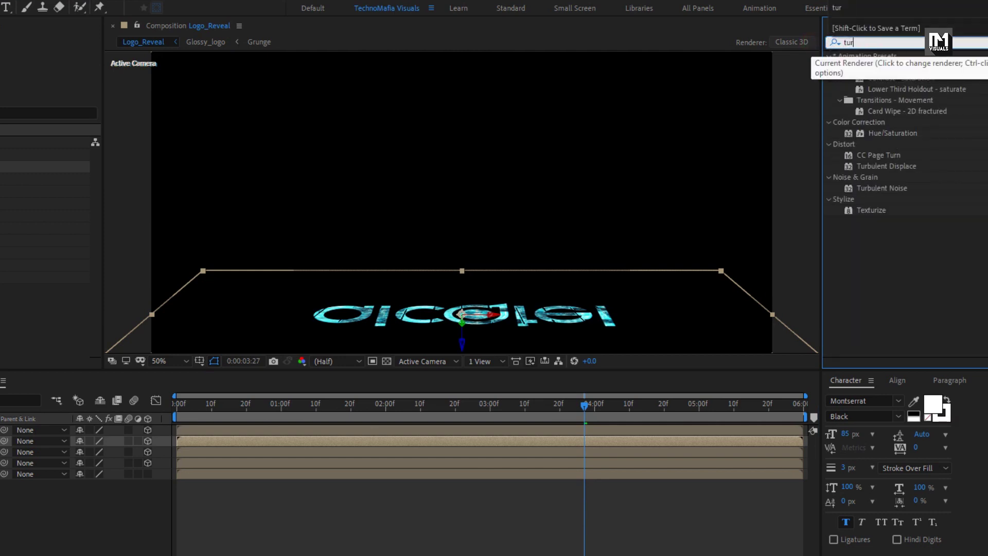
double_click(912, 67)
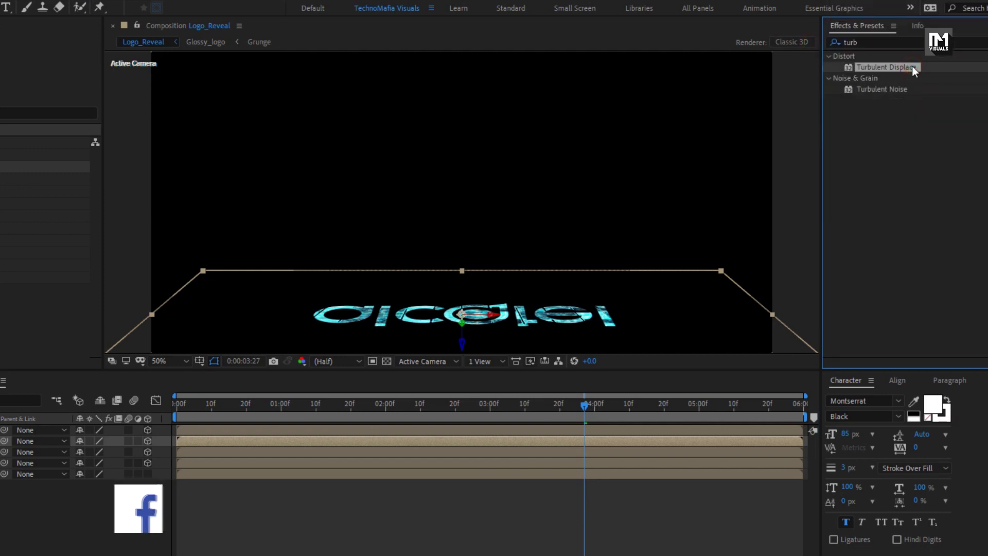
- Set the Turbulent Displace amount to 380 and size to 2, and collapse the effect
click(155, 75)
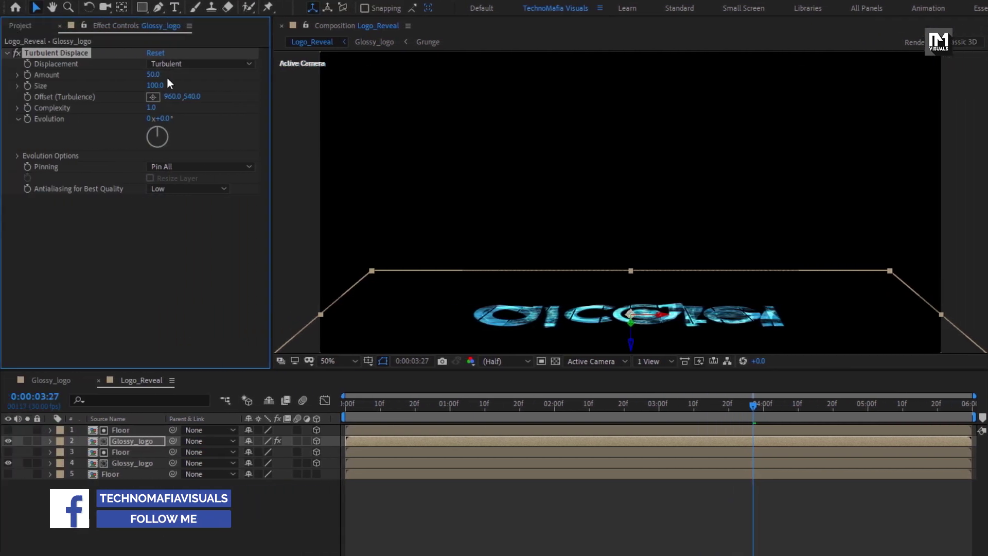
text(380)
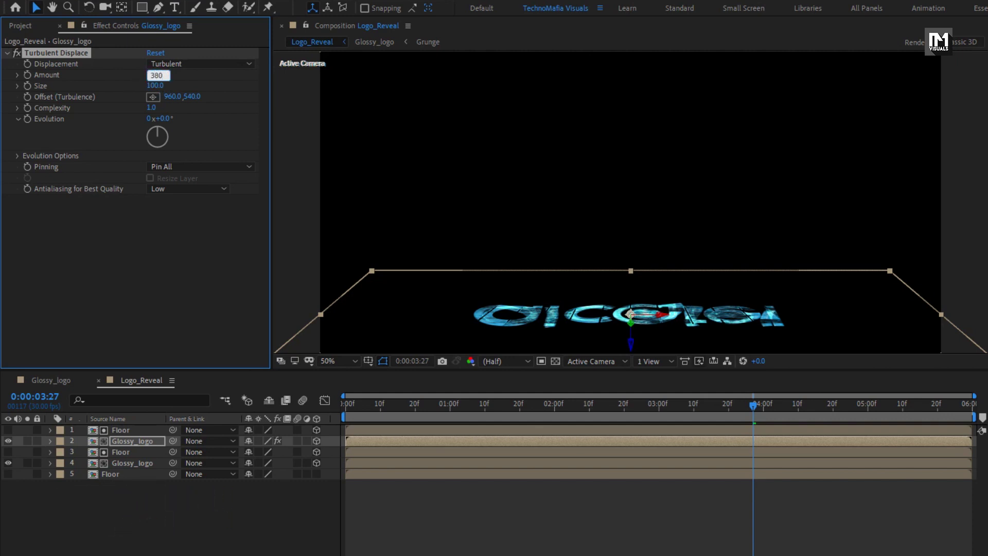
key(Tab)
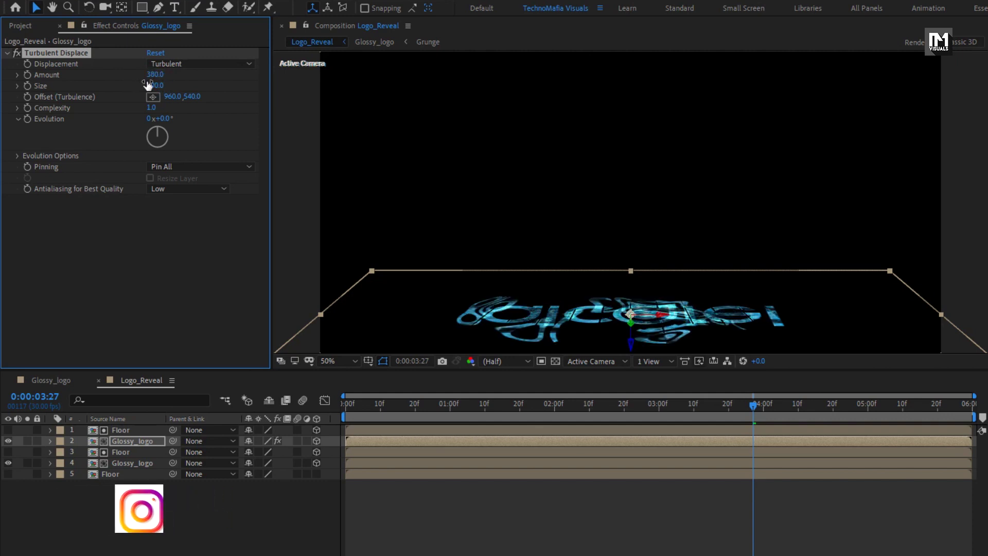
text(2)
key(Return)
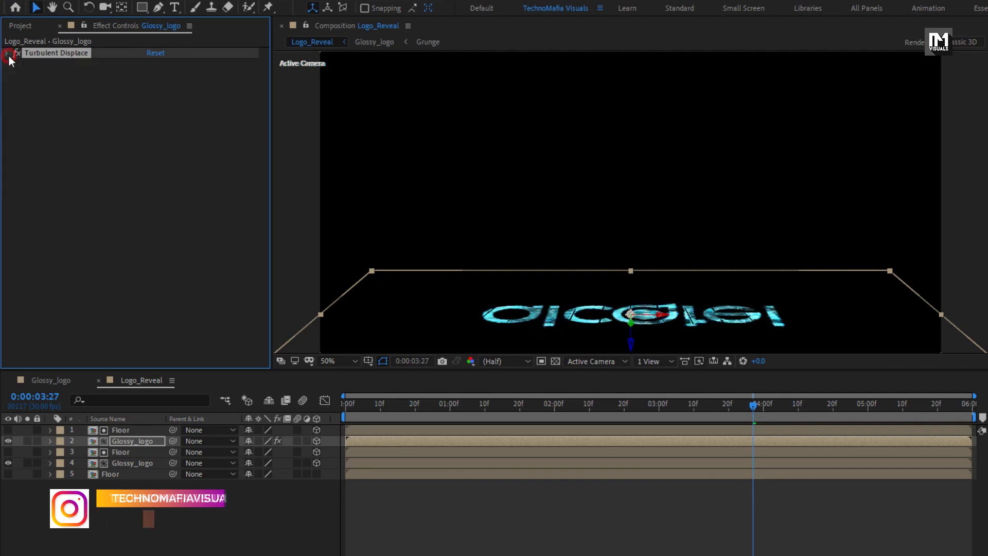
click(8, 54)
- Add the Fast Box Blur effect to the upper Glossy_logo copy
click(870, 42)
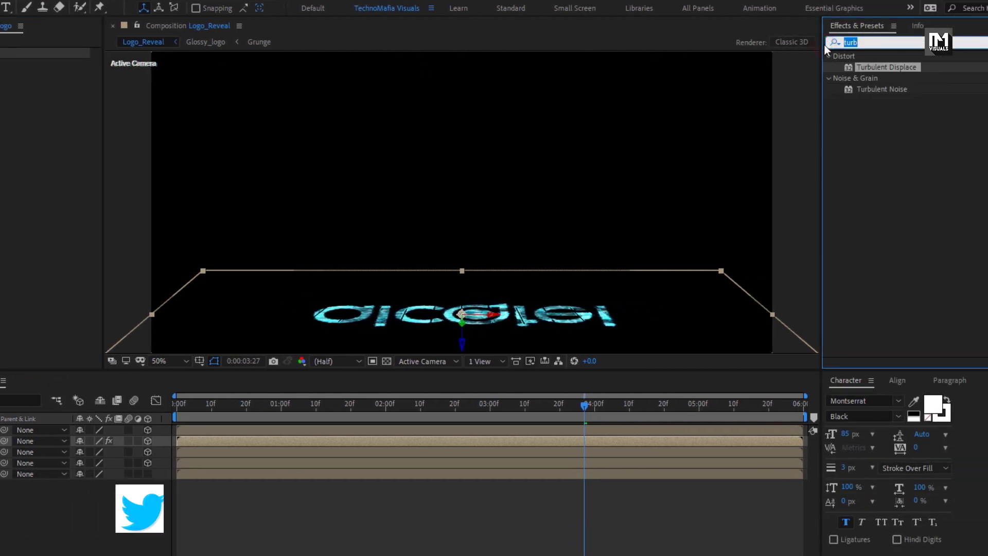
text(fast)
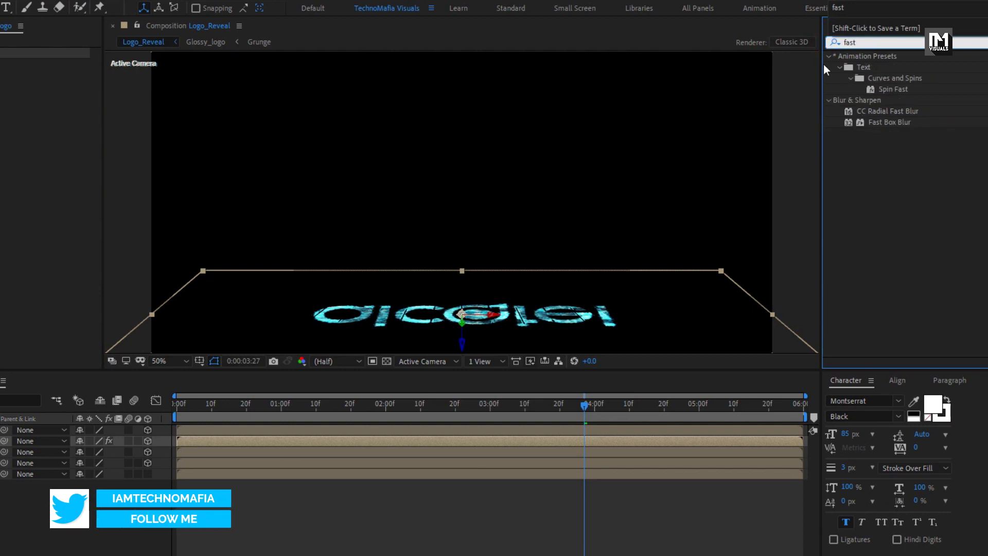
click(893, 122)
double_click(894, 124)
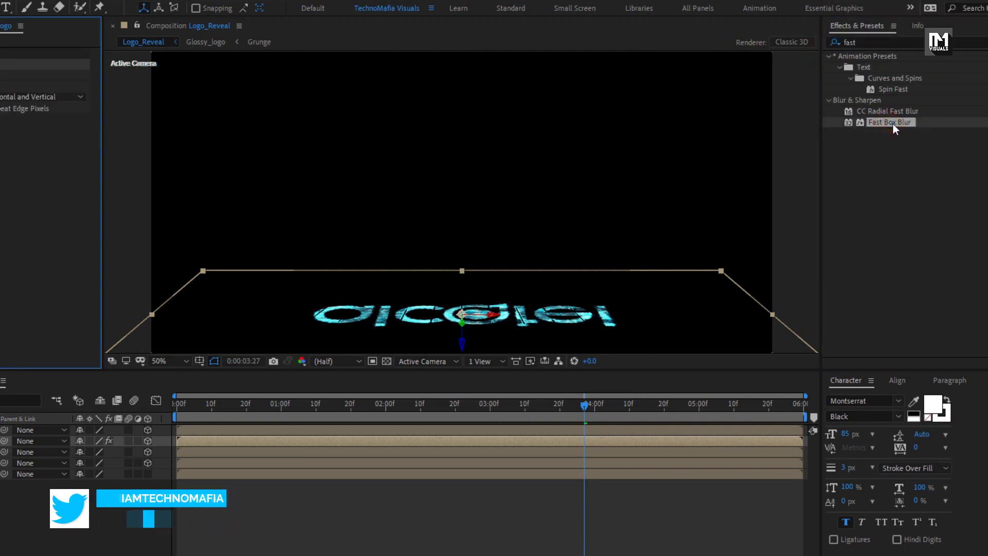
- Set the Fast Box Blur to a radius of 90 with 1 iteration, repeating edge pixels
drag(150, 76, 208, 78)
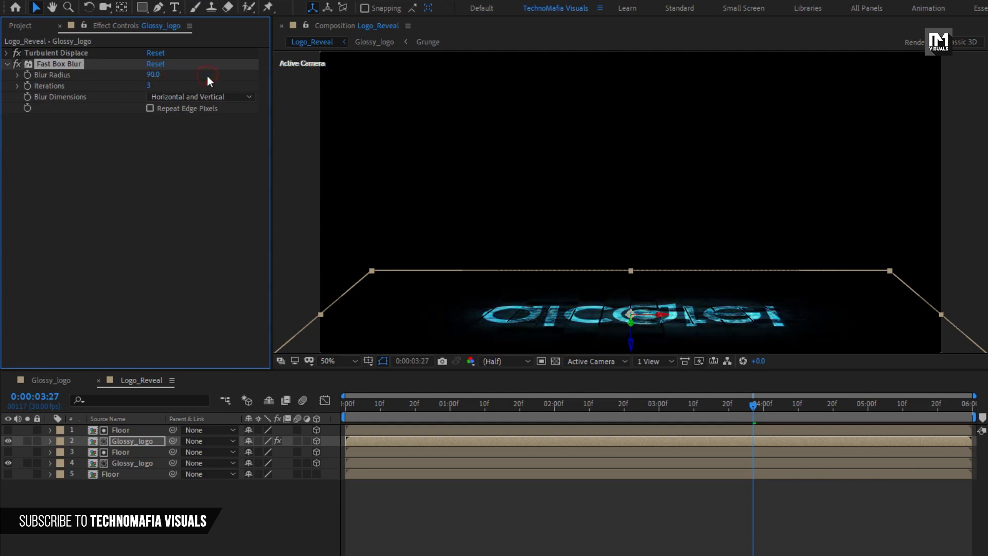
click(150, 85)
text(1)
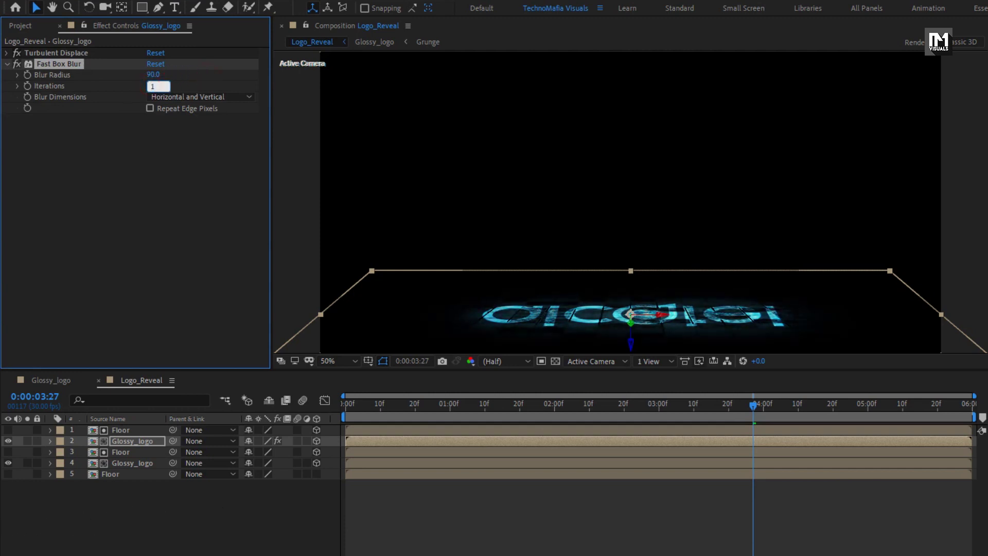
key(Return)
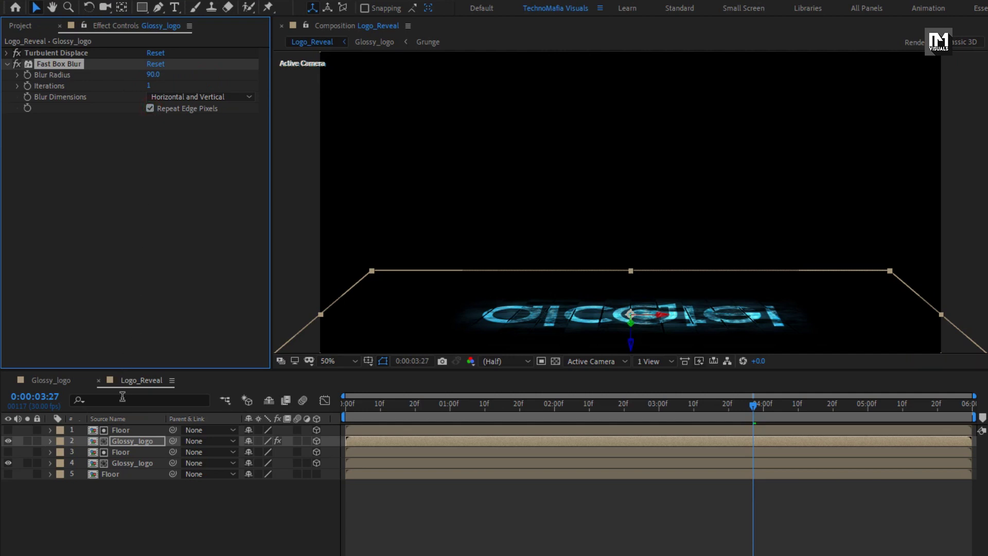
- Set the blurred Glossy_logo copy's X Rotation to 150°
click(133, 442)
key(r)
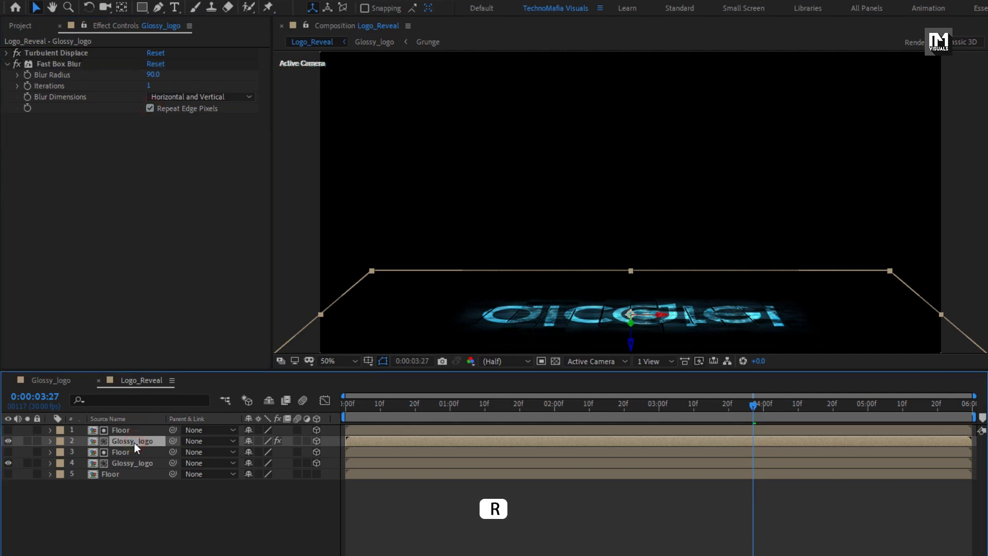
click(263, 462)
text(150)
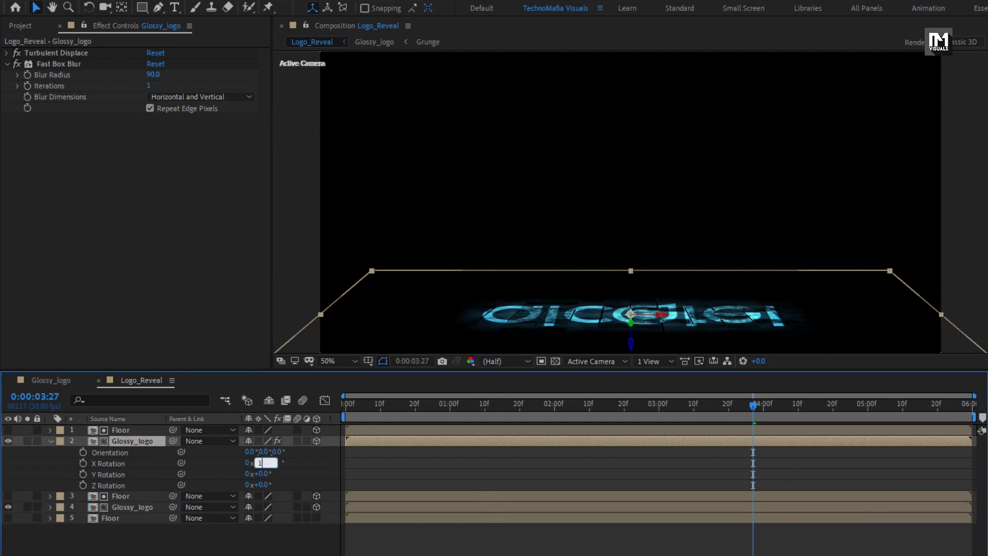
key(Return)
- Unlink the blurred Glossy_logo copy's scale and widen it horizontally to 173%
key(s)
click(151, 441)
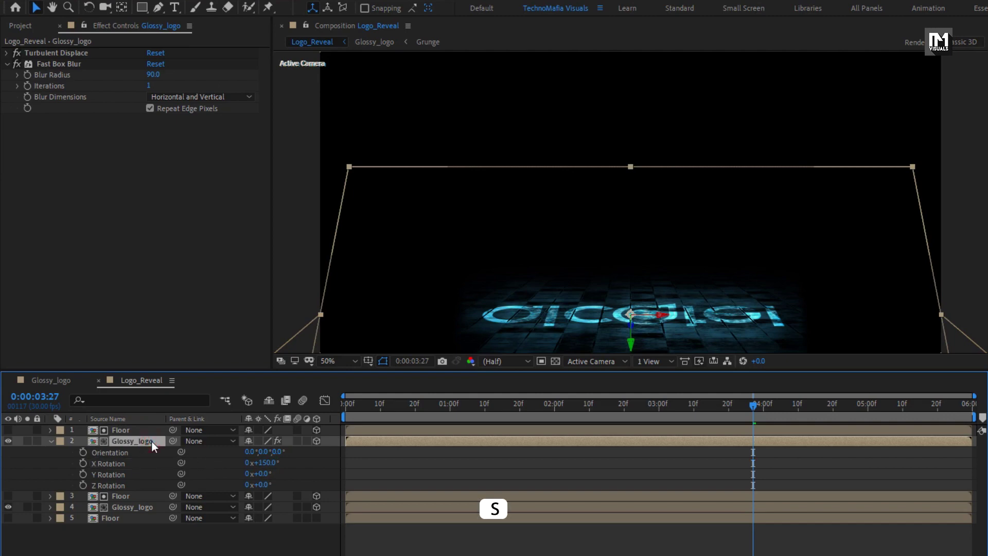
key(s)
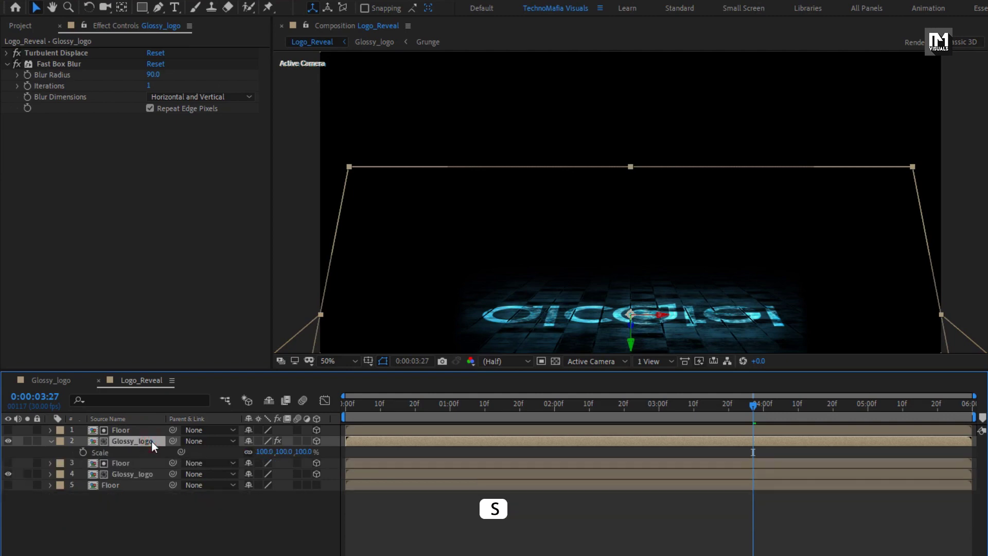
click(248, 452)
drag(264, 452, 310, 456)
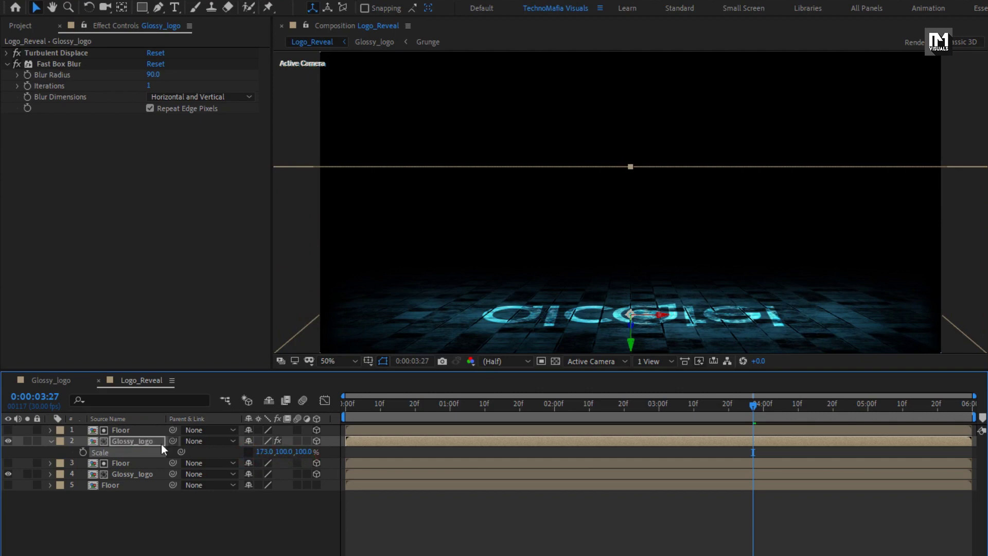
click(49, 441)
- Review the logo's floor reflection and glow at several times along the Logo_Reveal timeline
click(116, 505)
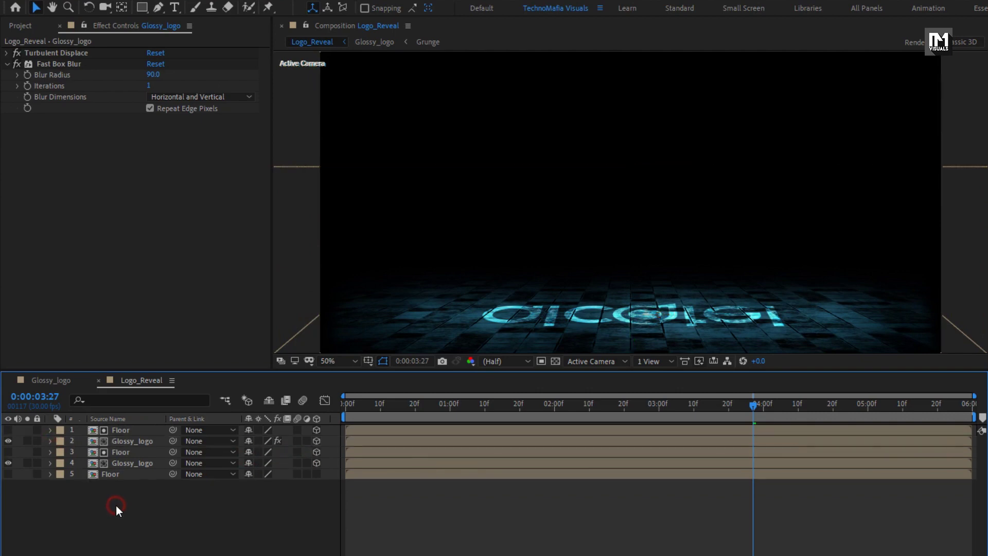
click(394, 405)
click(443, 405)
click(562, 407)
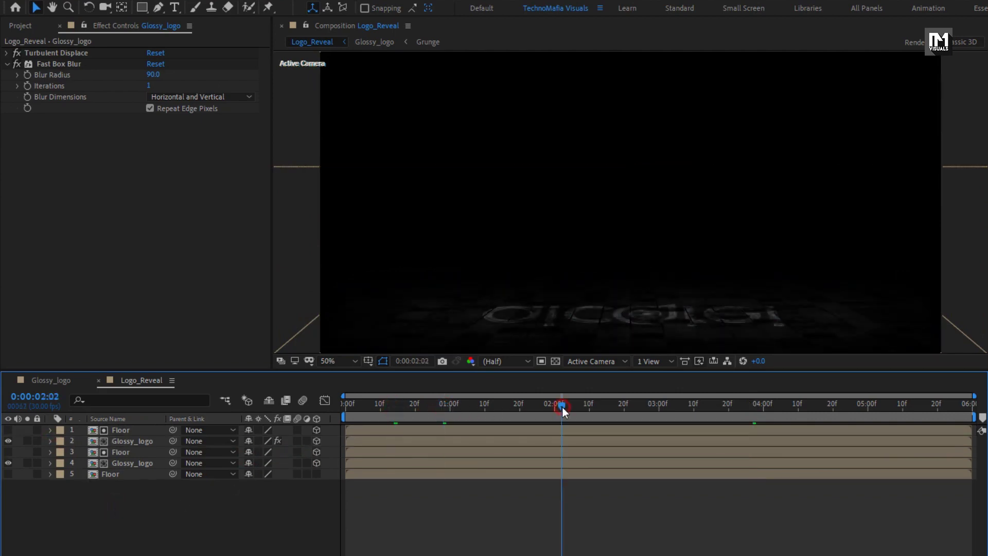
click(718, 407)
click(124, 443)
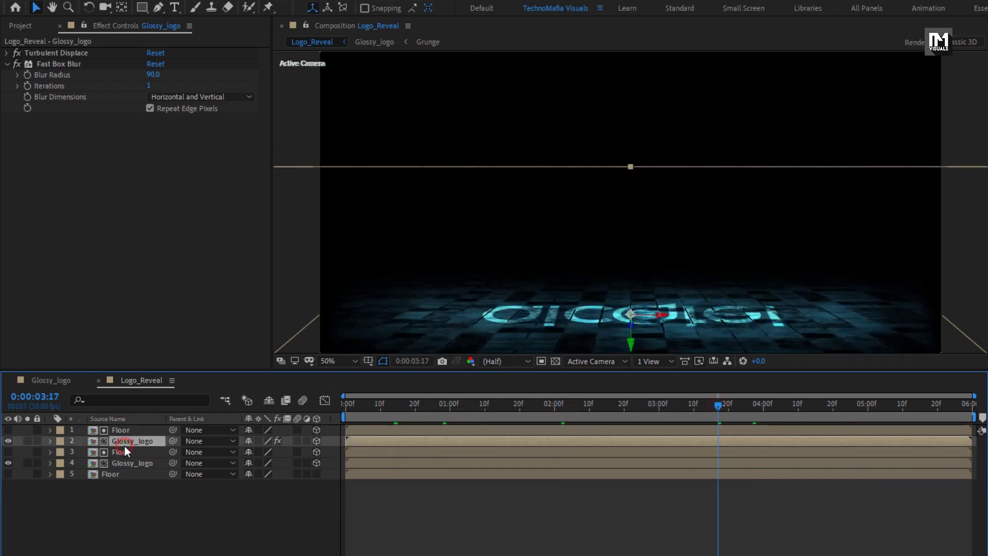
click(346, 405)
click(366, 405)
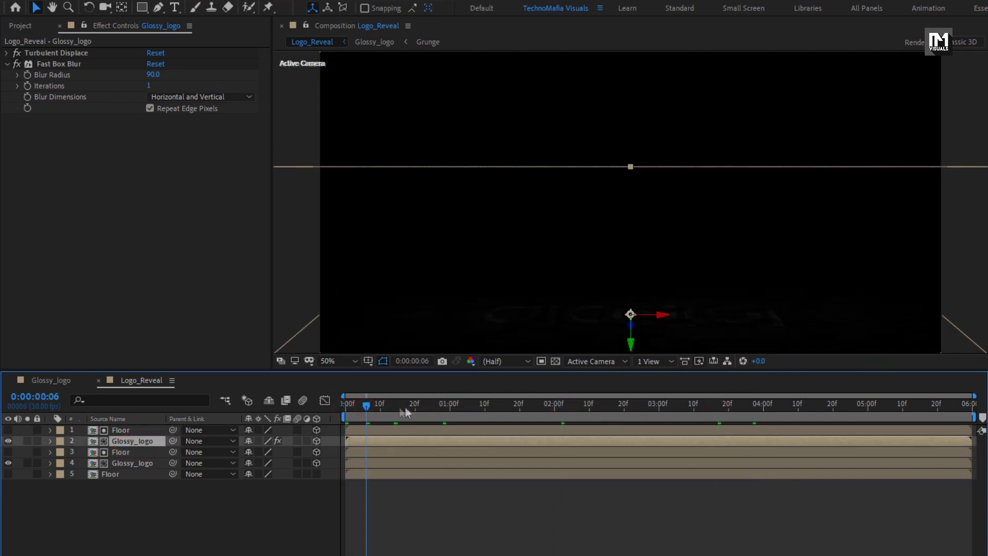
- Add an adjustment layer at the top of the Logo_Reveal composition, with the time at 0:00:02:08
click(416, 405)
click(582, 406)
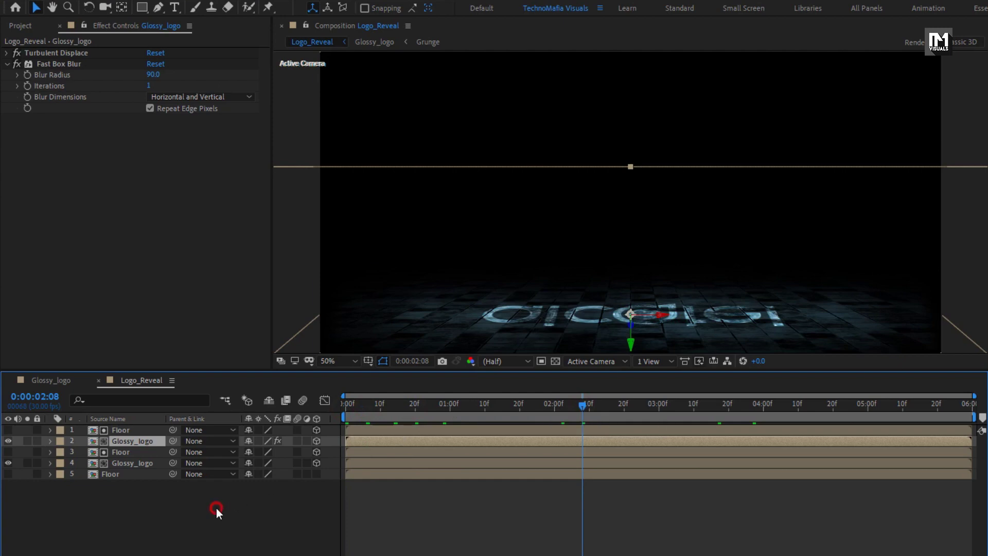
right_click(202, 508)
mouse_move(239, 367)
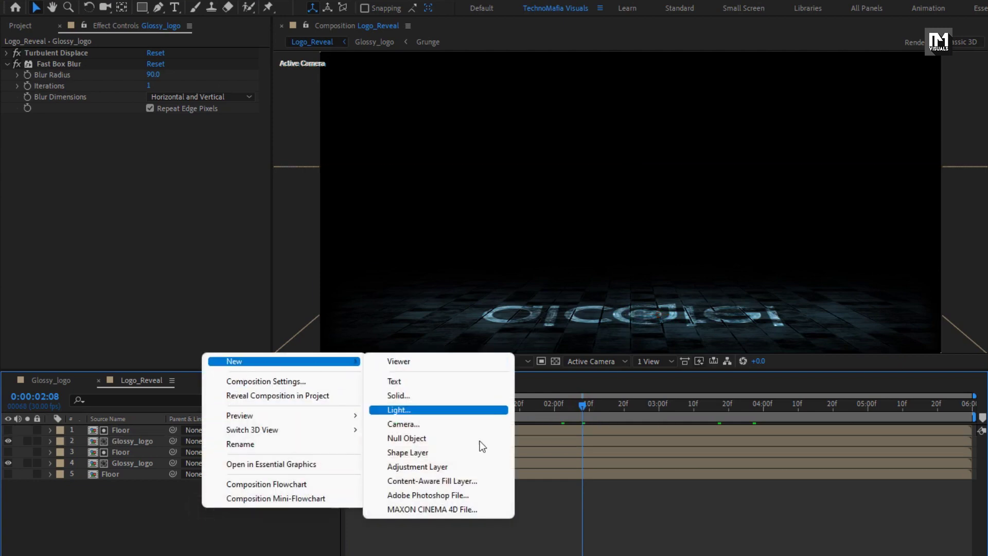
click(495, 465)
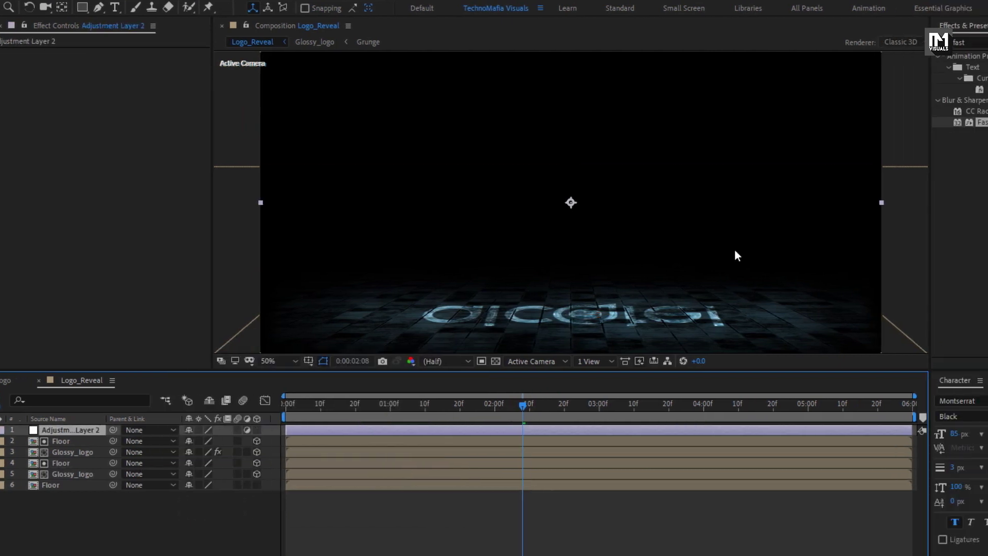
- Find the Compound Blur effect and apply it to the new adjustment layer
click(872, 44)
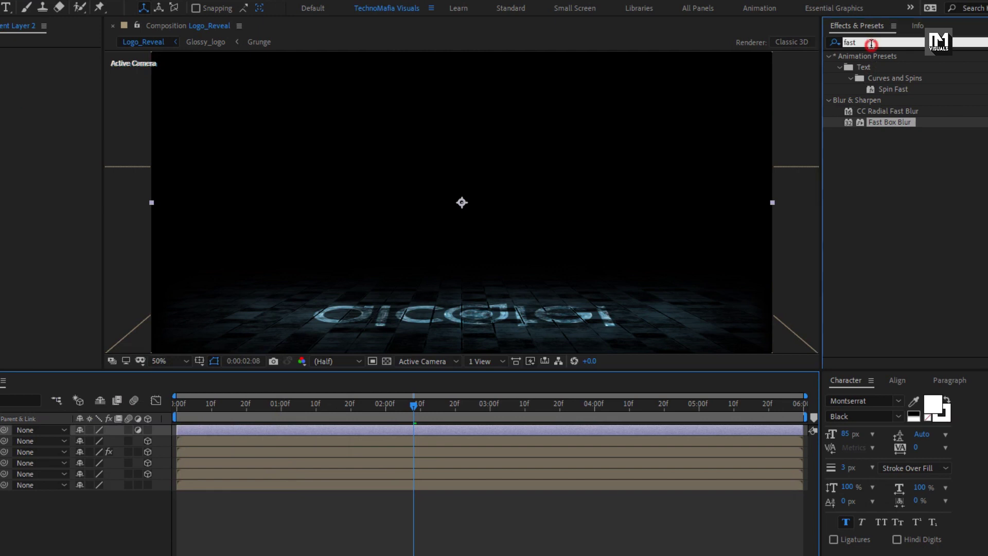
drag(871, 44, 825, 43)
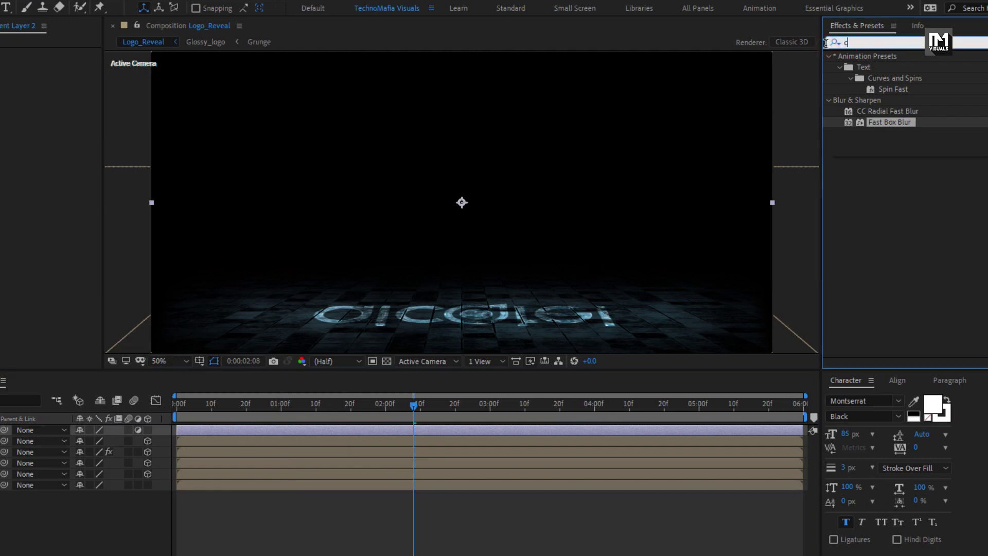
text(comp)
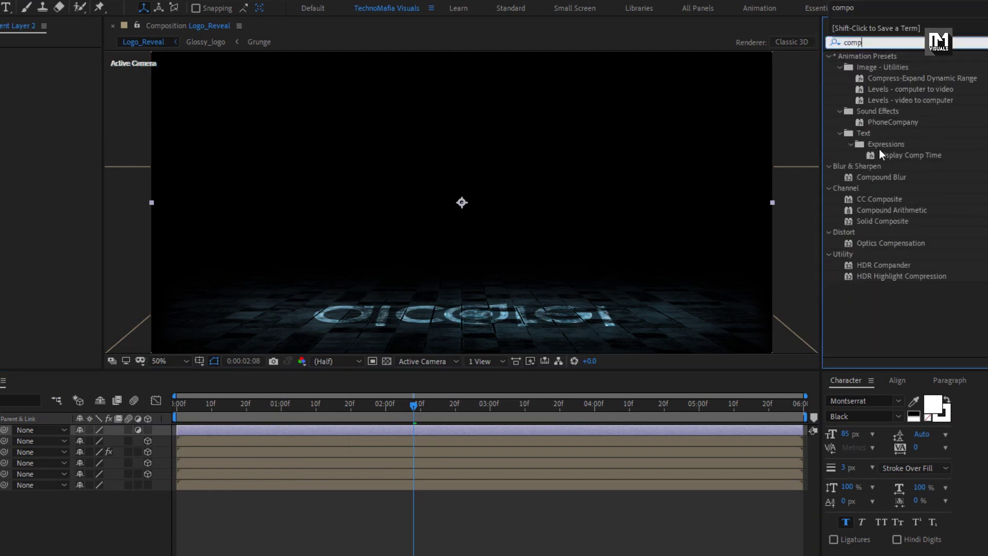
drag(883, 178, 502, 218)
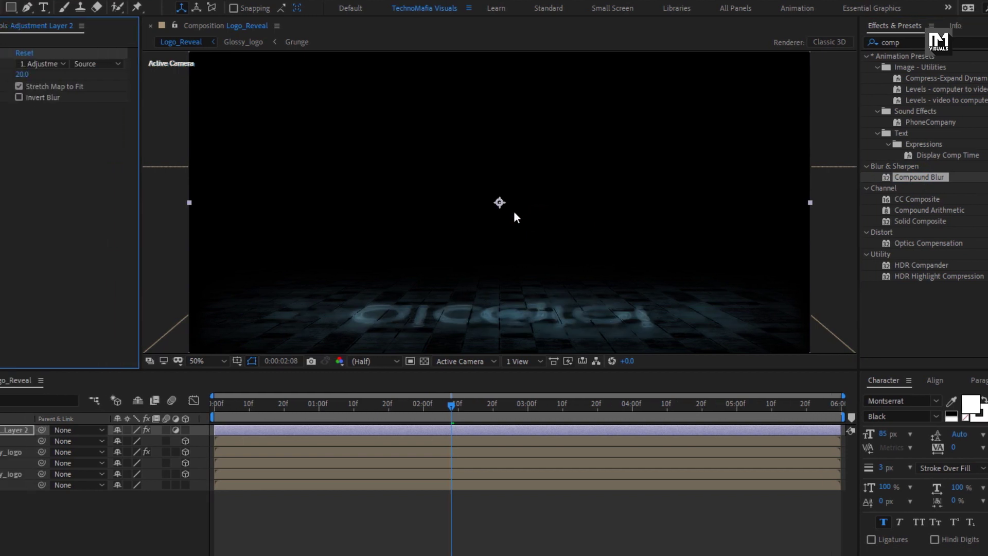
- Use layer 6, Floor, as the Compound Blur's blur layer, with a maximum blur of 50 and the blur inverted
click(41, 64)
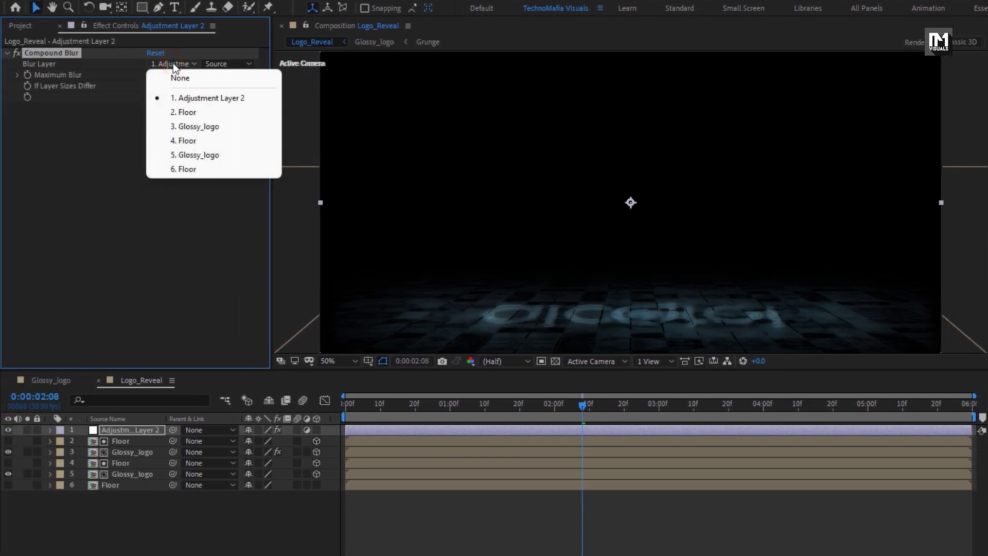
click(203, 171)
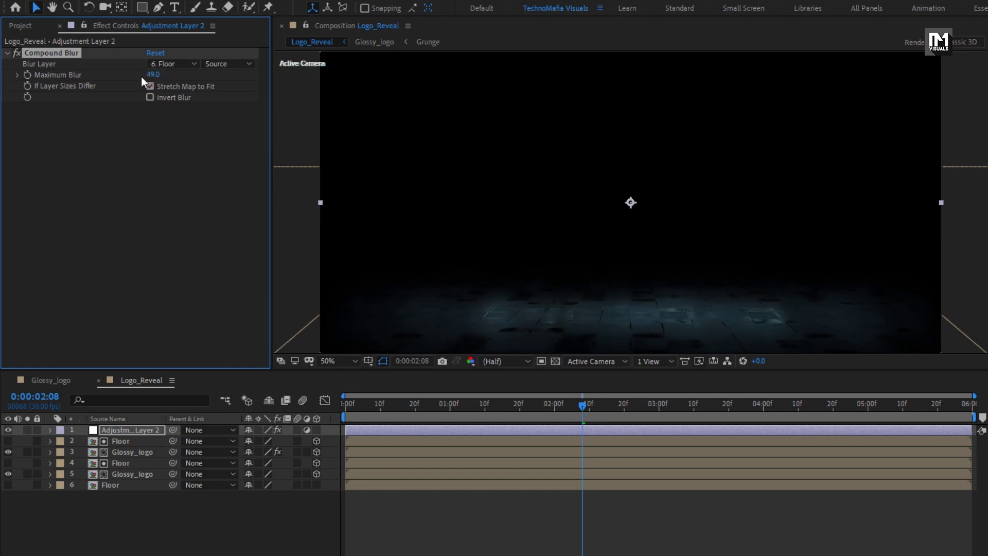
click(150, 97)
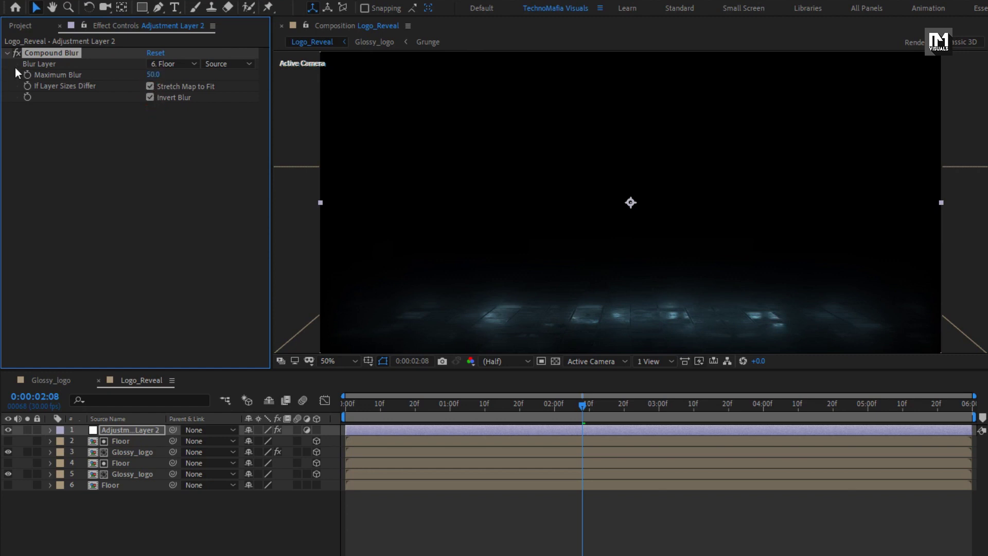
- Place the Glossy_logo composition at the top of the Logo_Reveal layers and duplicate it, with the time at 0:00:04:08
click(24, 31)
drag(49, 189, 122, 429)
click(790, 408)
key(ctrl+d)
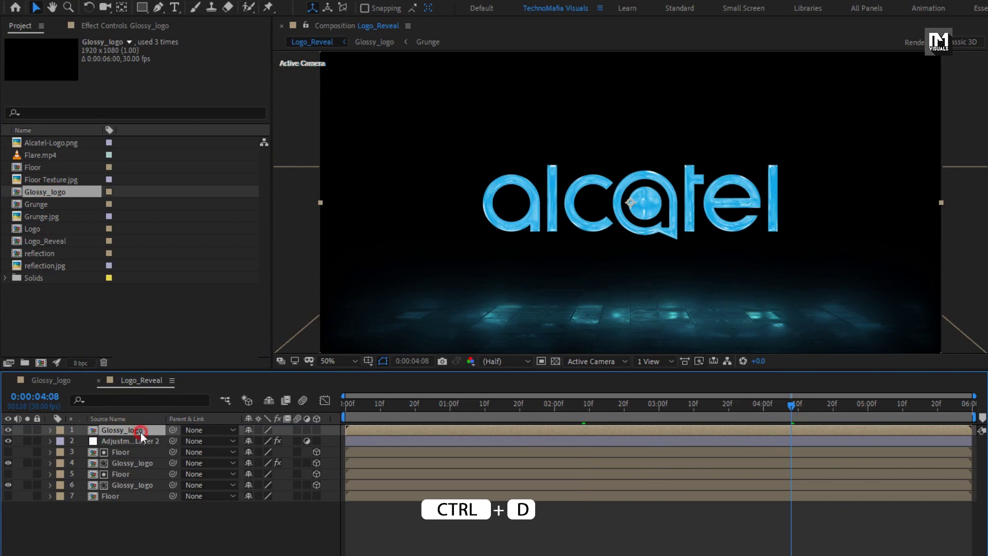
key(ctrl+d)
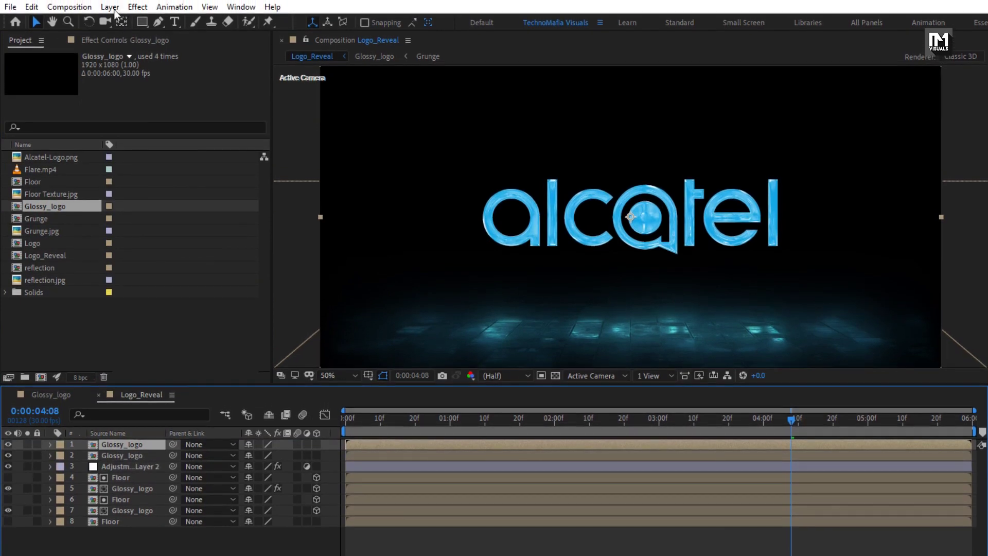
- Auto-trace the top Glossy_logo layer's alpha channel at the current frame to generate masks around the letters
click(114, 9)
click(181, 425)
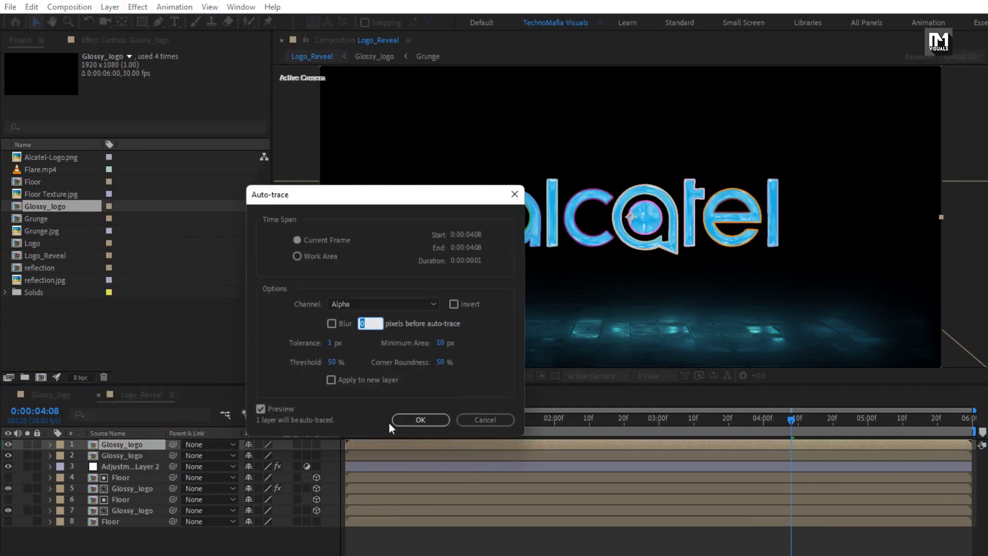
click(418, 419)
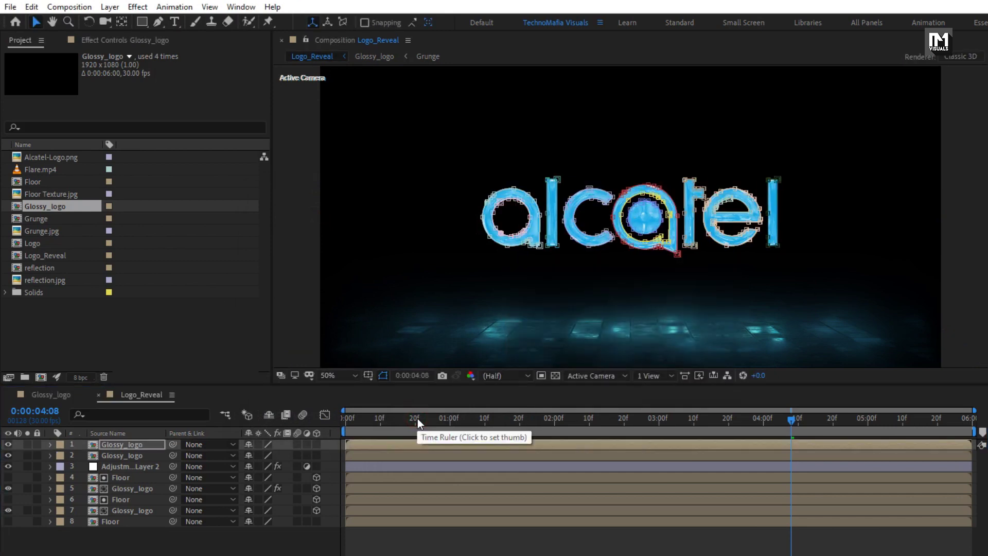
- Apply the Video Copilot Saber effect to the auto-traced Glossy_logo layer
click(140, 444)
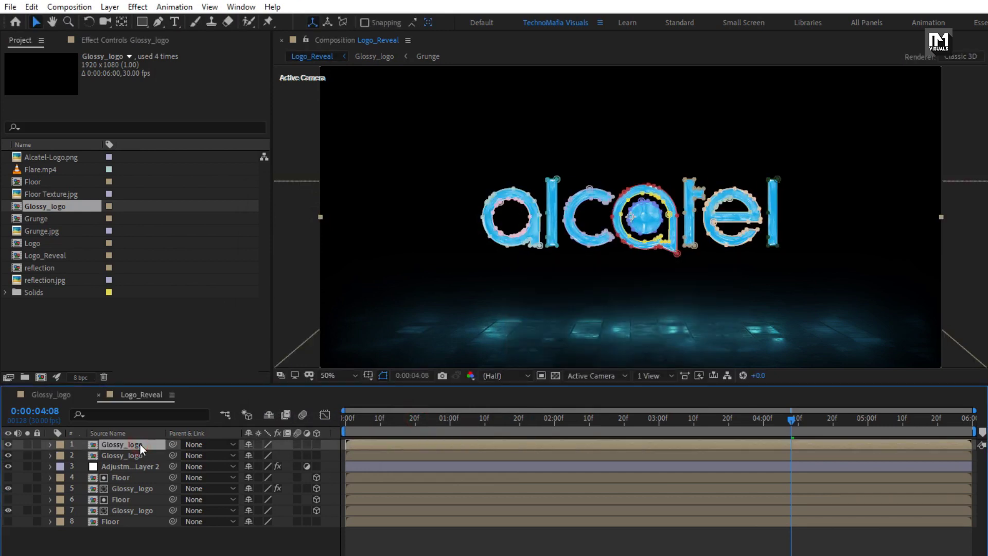
click(138, 8)
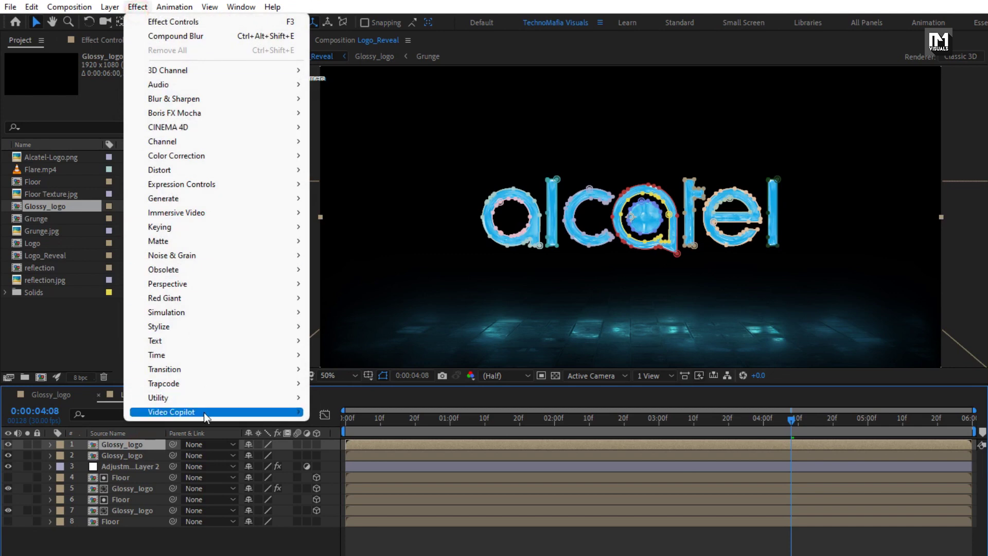
mouse_move(288, 412)
click(352, 427)
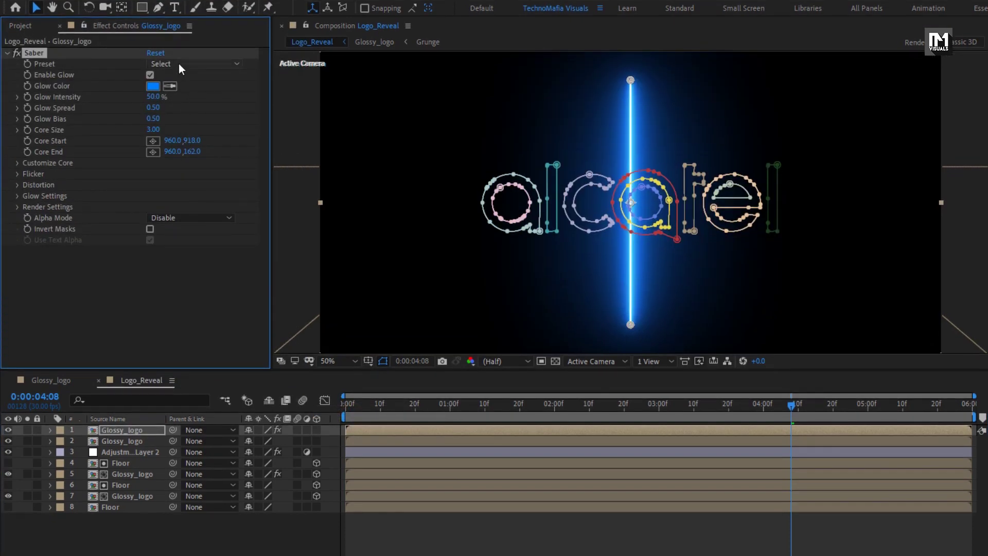
- Give Saber the Neon preset and set its core type to Layer Masks
click(180, 65)
click(230, 402)
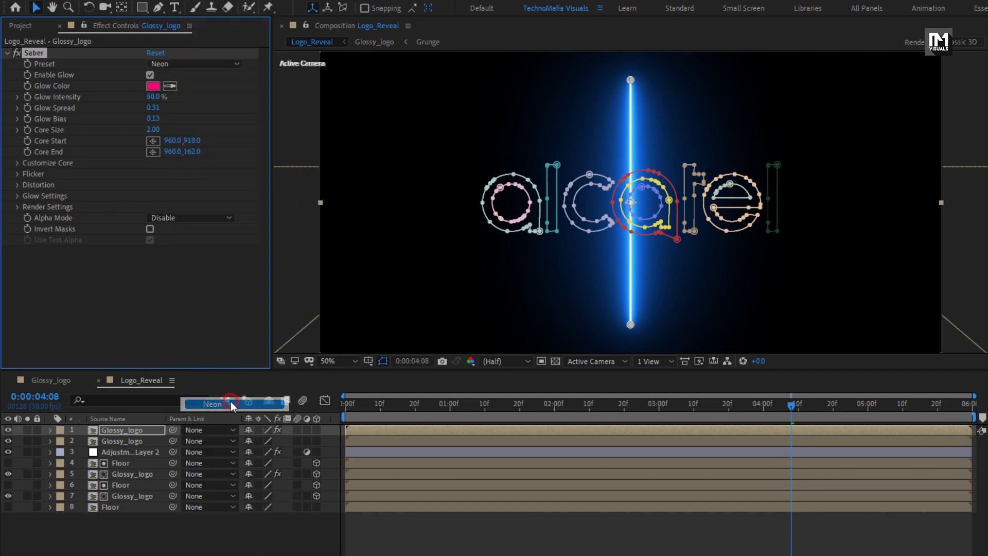
click(19, 163)
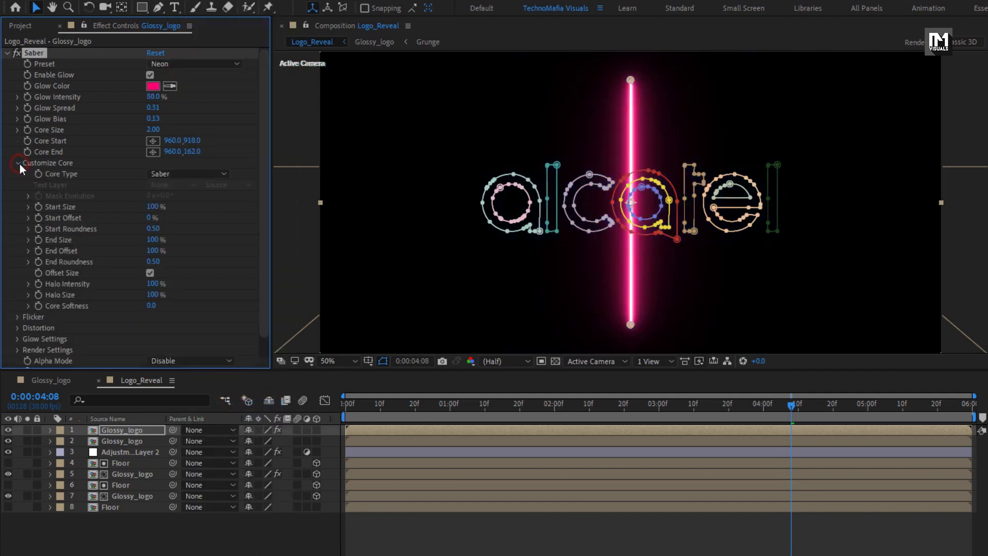
click(165, 174)
click(214, 203)
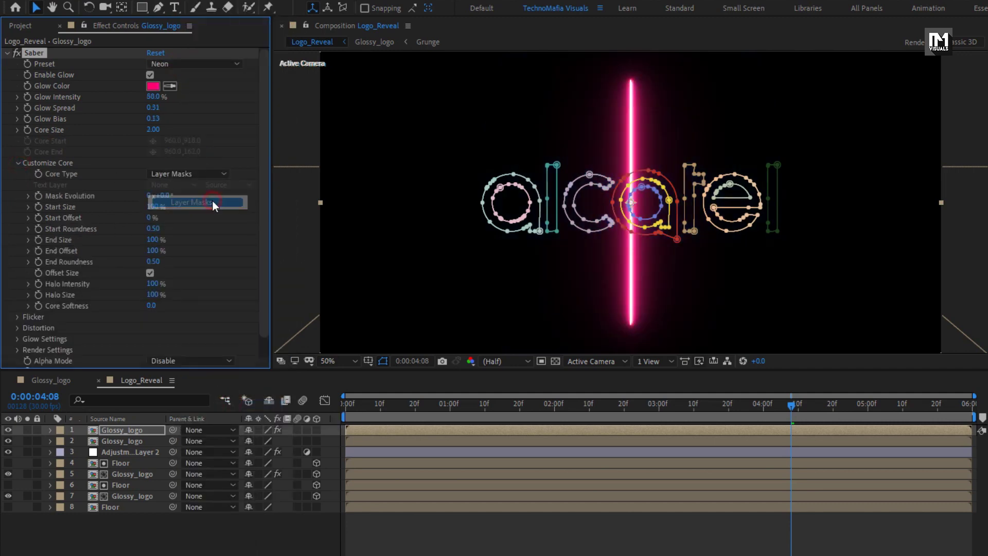
- Change Saber's glow color to a bright blue, about 2CA8F7
click(153, 87)
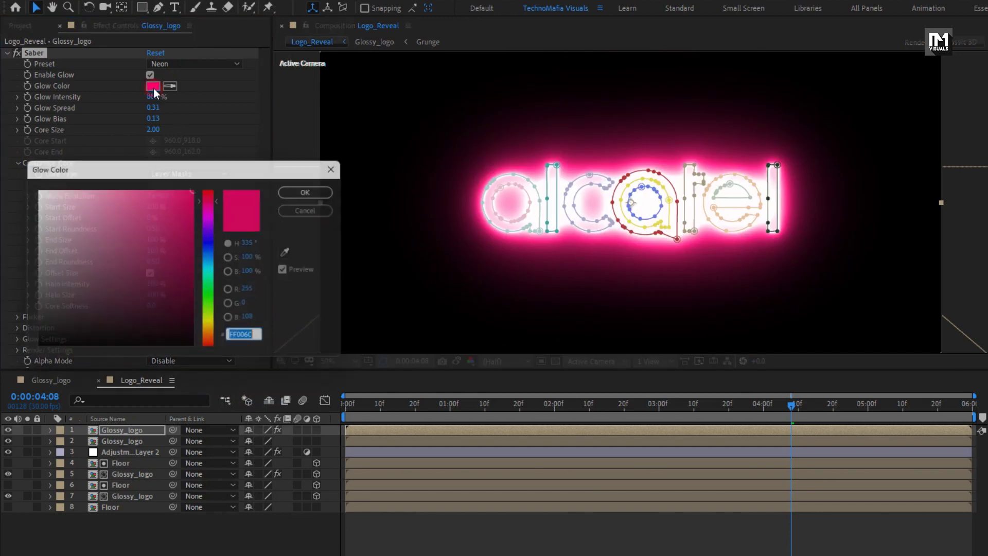
drag(211, 285, 210, 260)
click(167, 192)
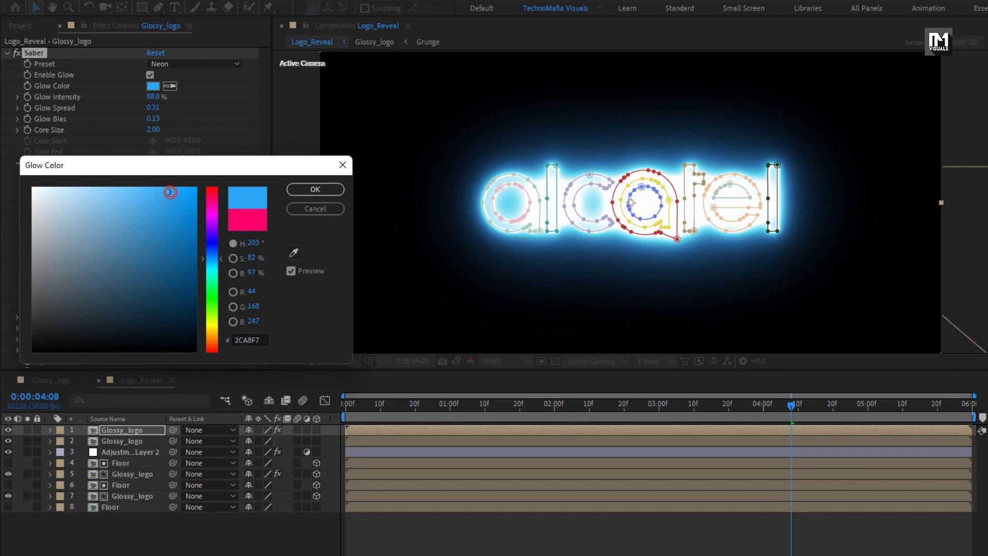
click(296, 190)
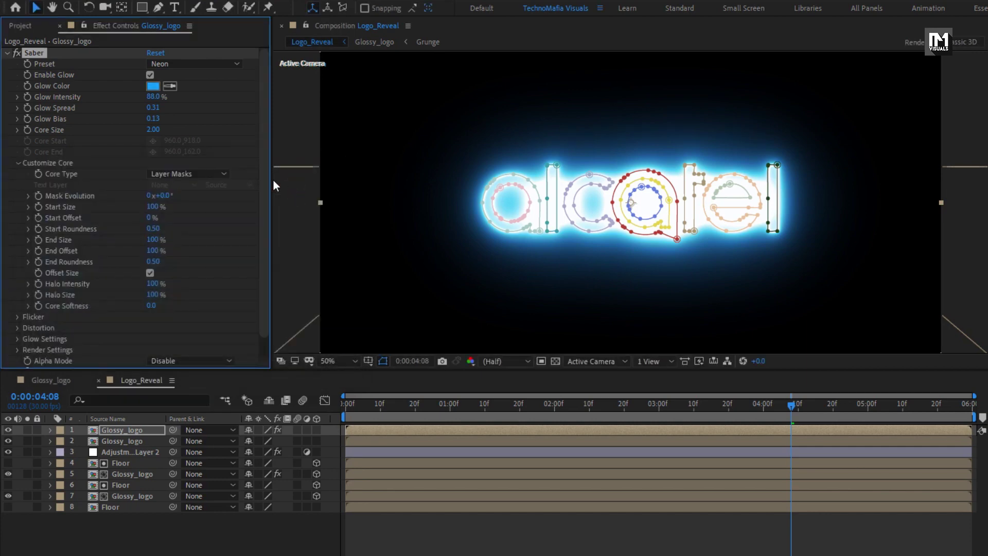
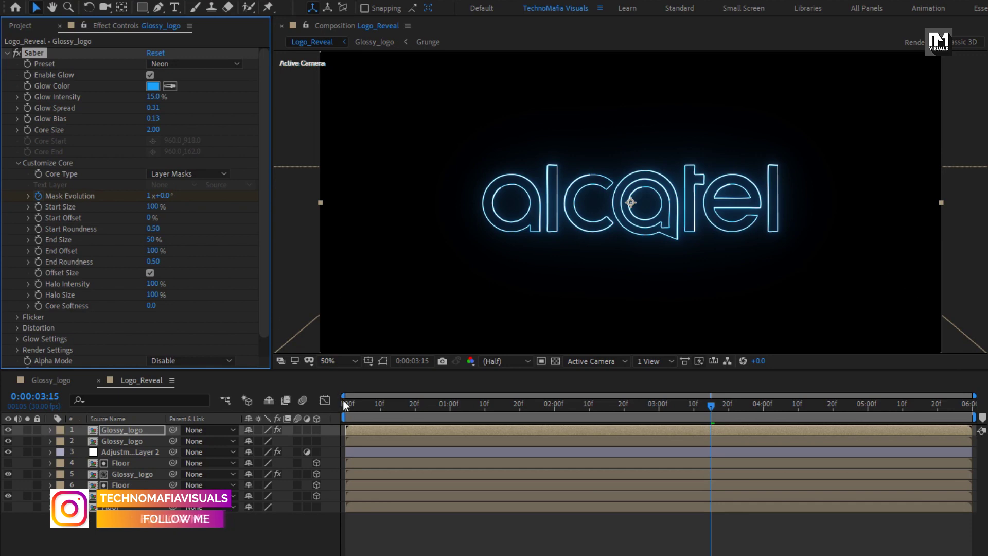
- Keyframe Saber's End Offset at 0% at the start of the timeline
click(344, 403)
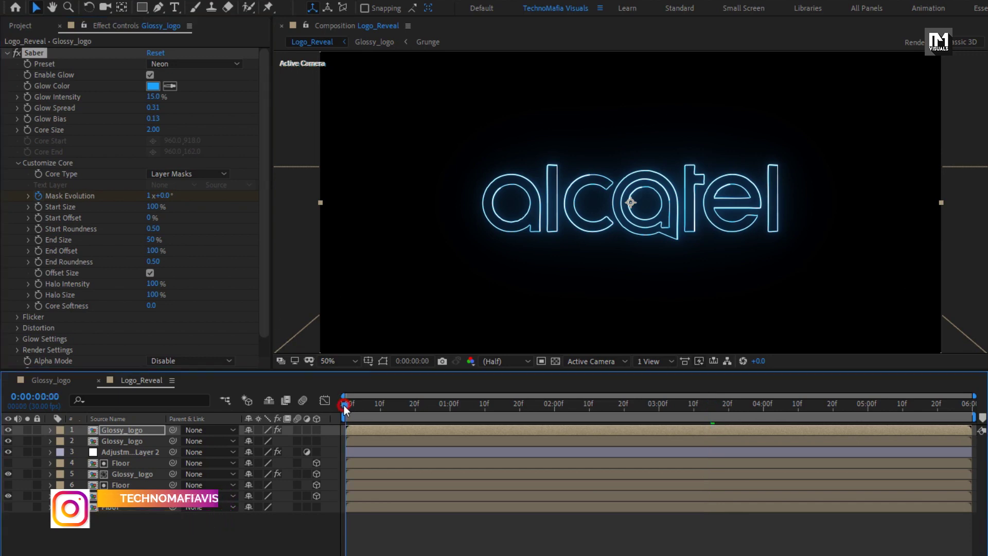
click(40, 250)
click(151, 252)
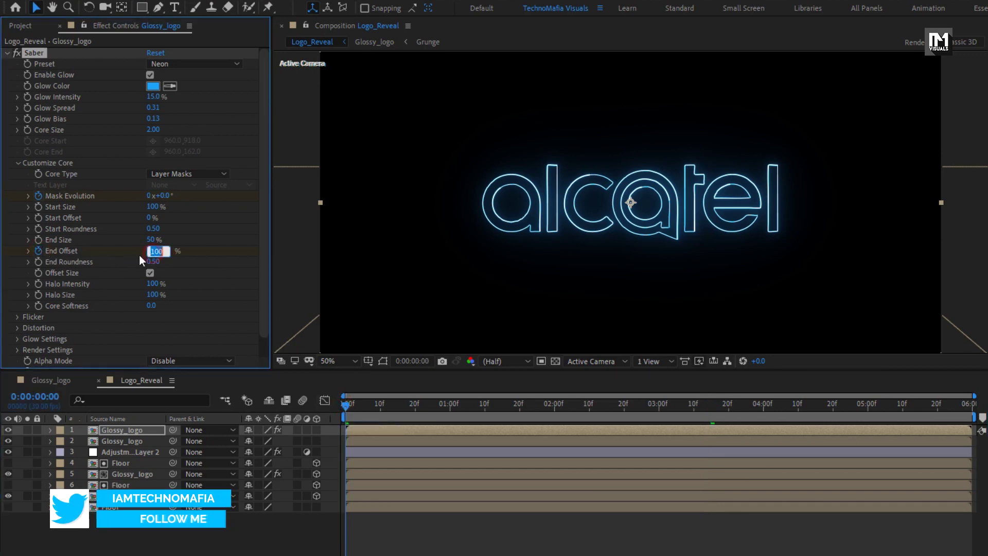
text(0)
key(Return)
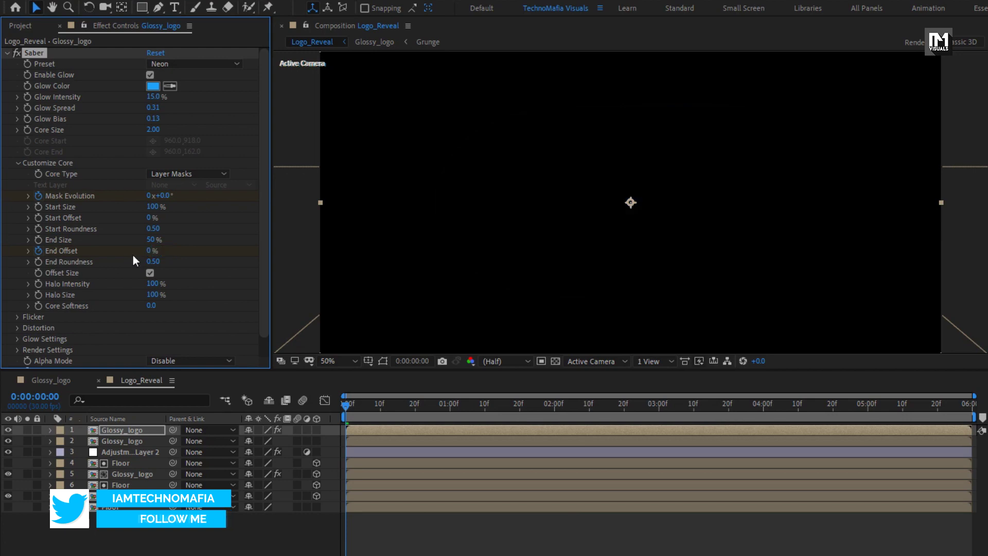
- Set Saber's End Offset to 75% at 0:00:02:00
click(554, 407)
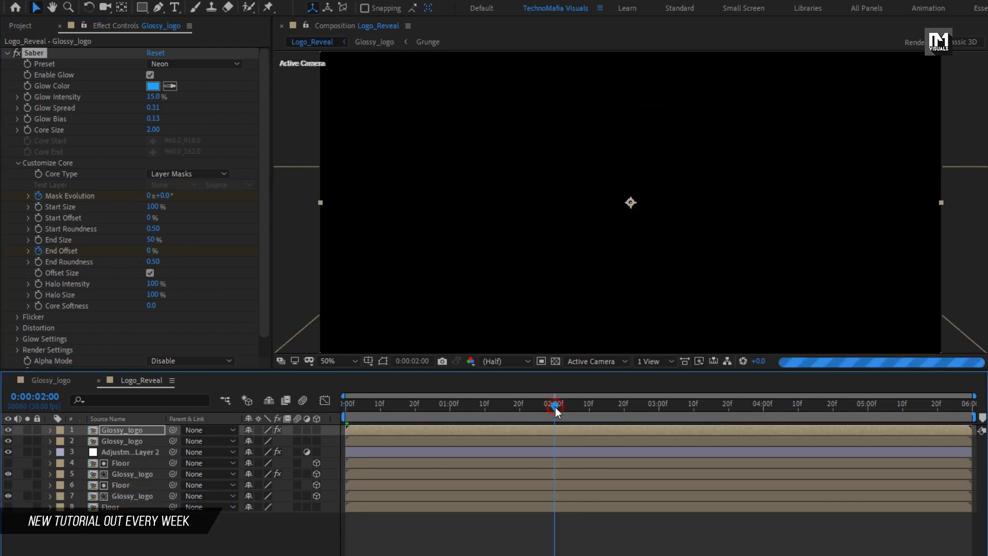
click(148, 250)
text(75)
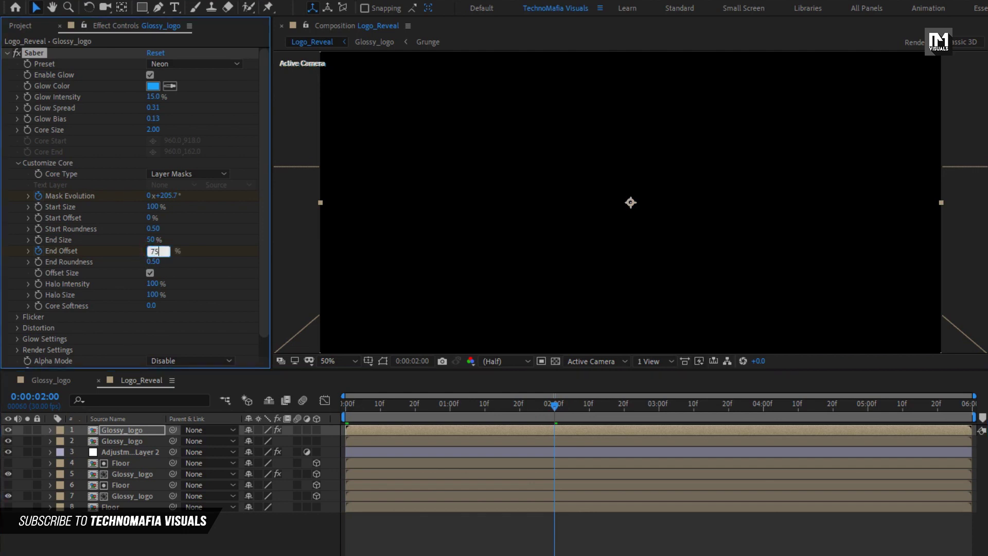
key(Return)
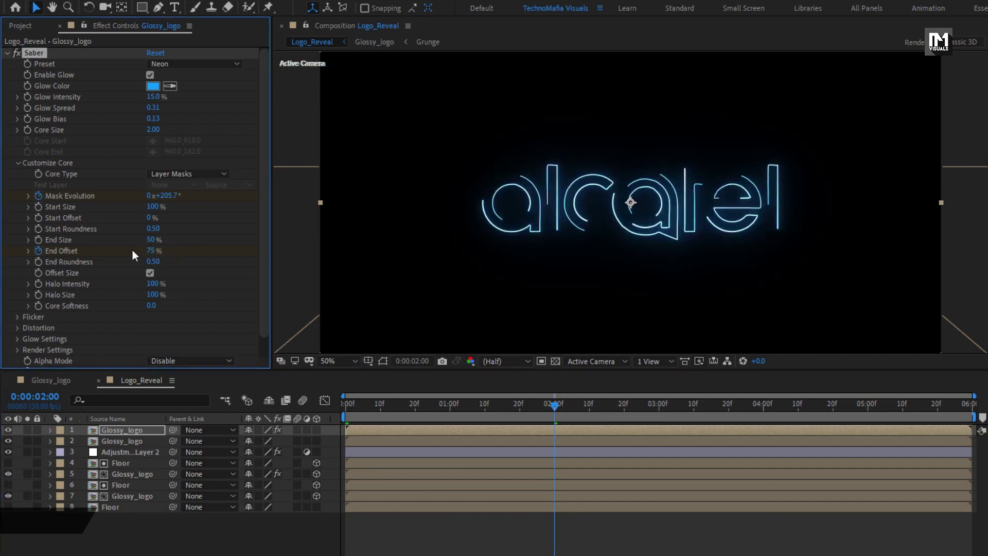
- Apply Easy Ease to the top Glossy_logo layer's Saber Mask Evolution and End Offset keyframes, and check the outline at 0:00:02:19
click(134, 430)
key(u)
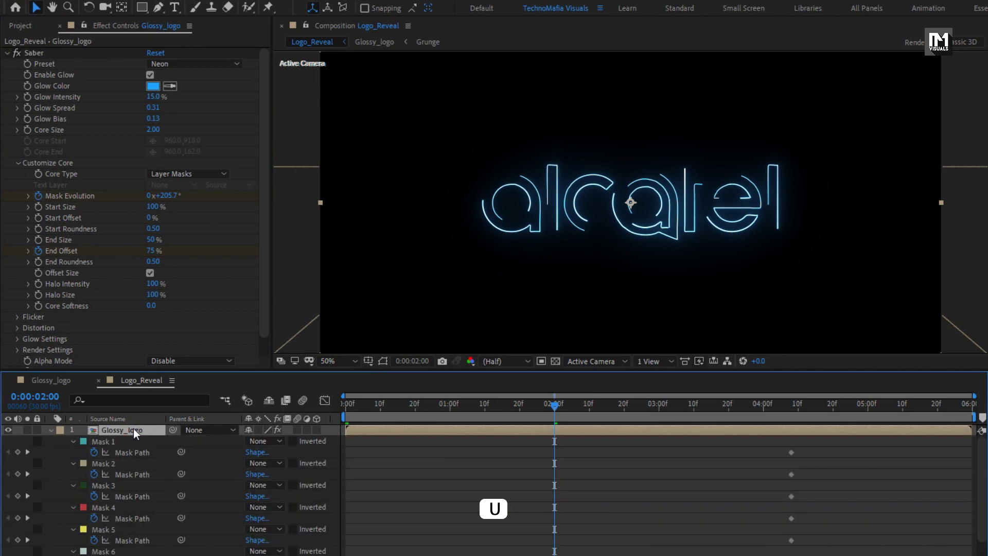
scroll(526, 510, down, 7)
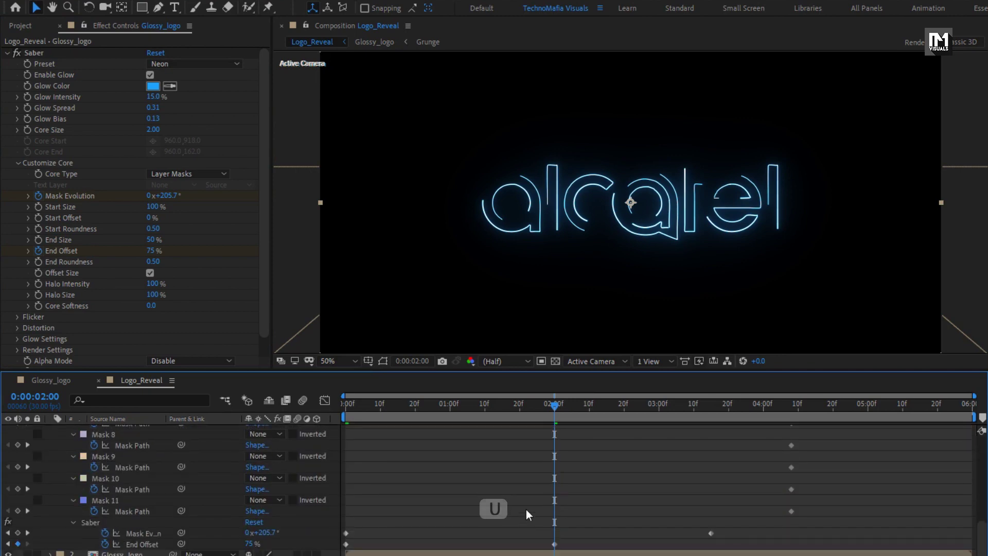
drag(721, 530, 342, 549)
right_click(344, 548)
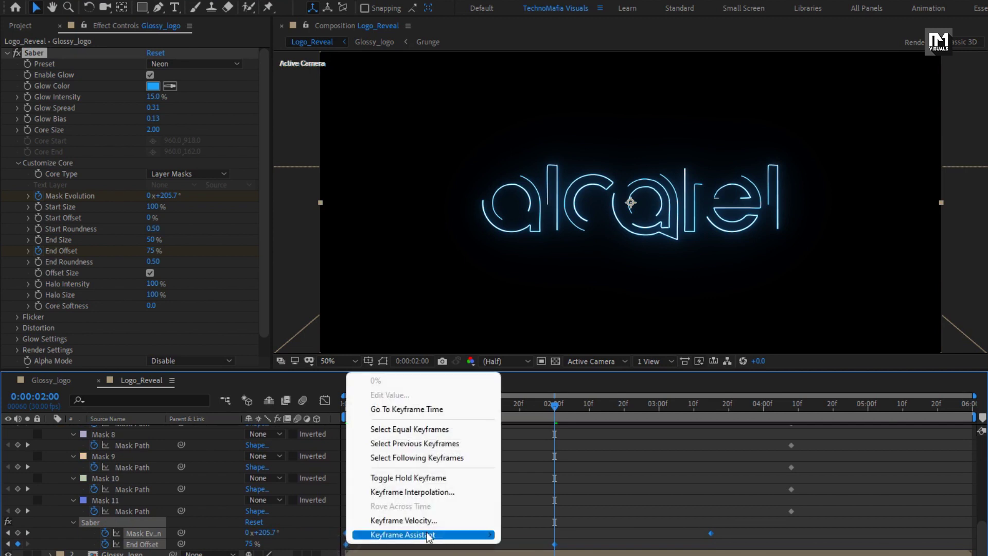
mouse_move(451, 536)
click(538, 440)
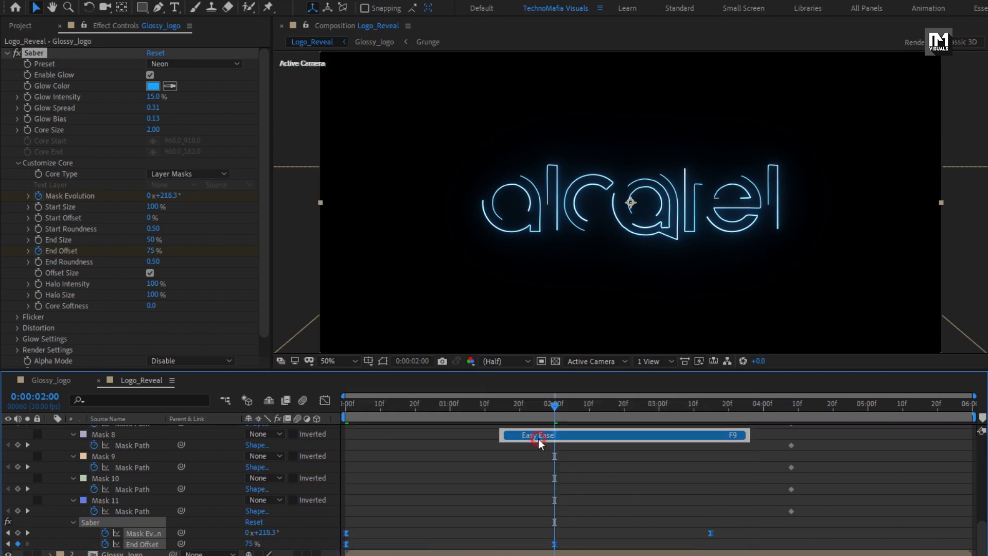
click(619, 410)
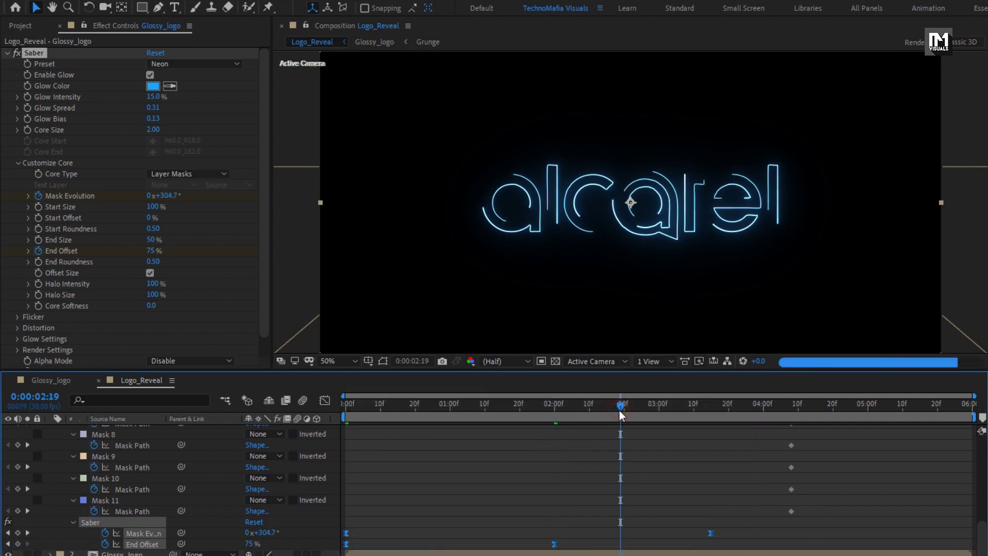
- Keyframe the top Glossy_logo layer's Opacity at 75% at 0:00:02:00
click(655, 410)
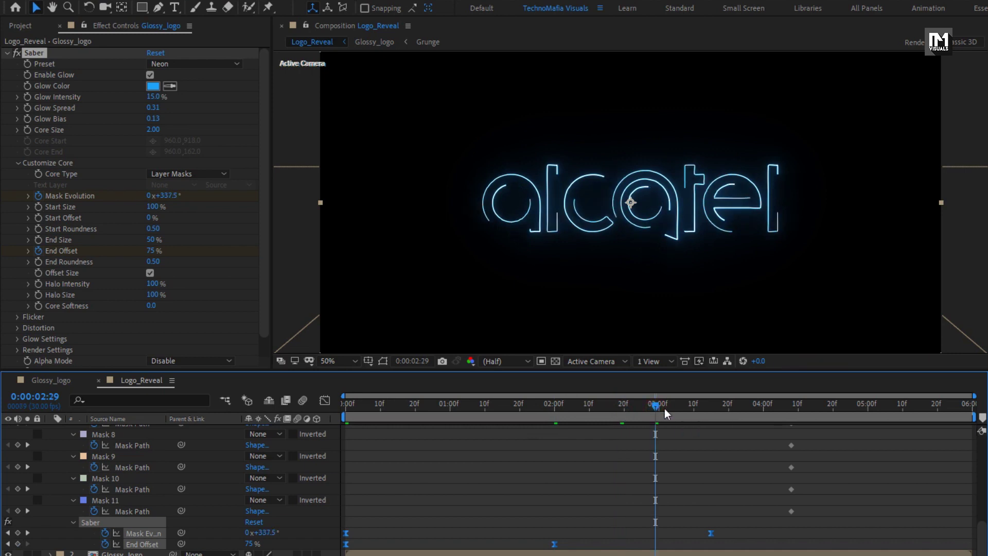
click(701, 408)
click(733, 408)
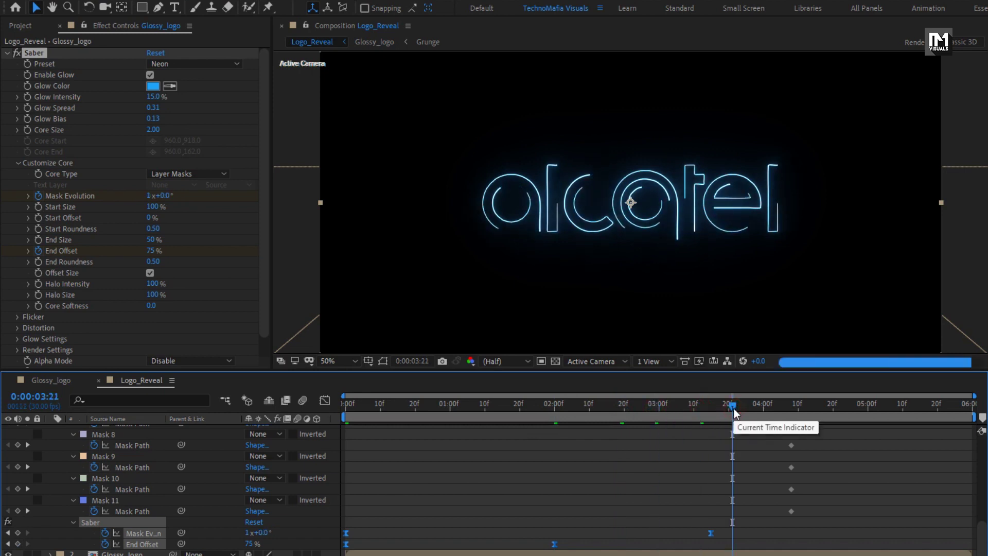
scroll(207, 472, up, 3)
scroll(207, 471, up, 3)
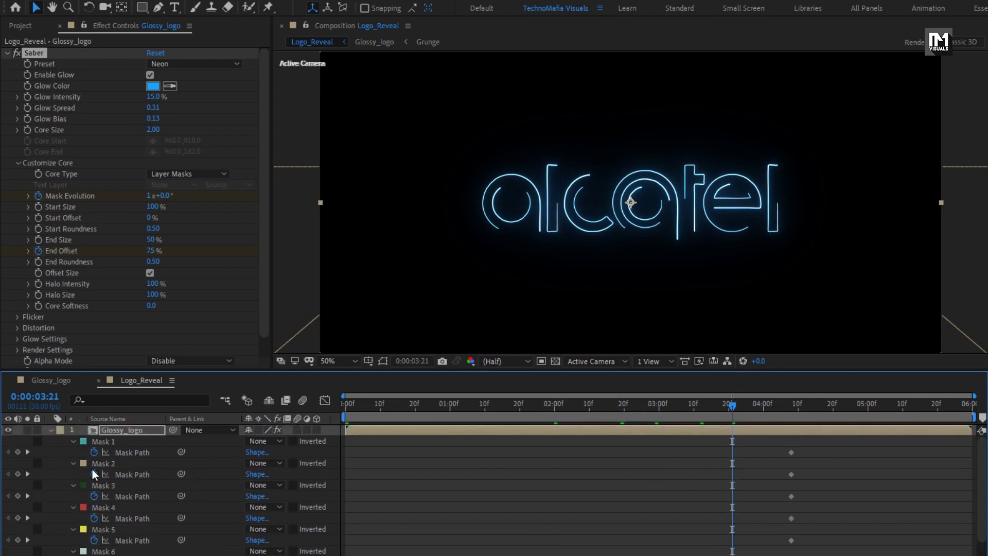
click(52, 430)
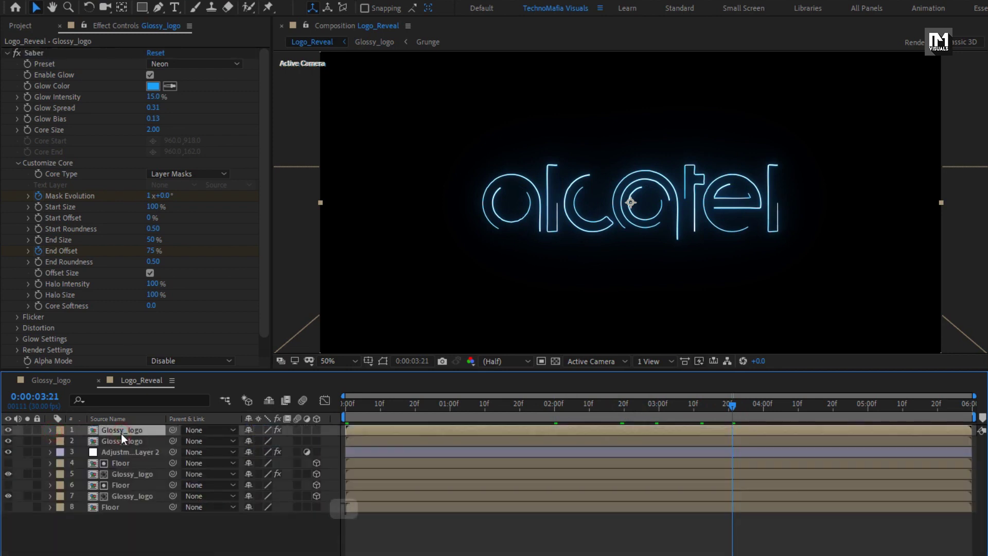
key(t)
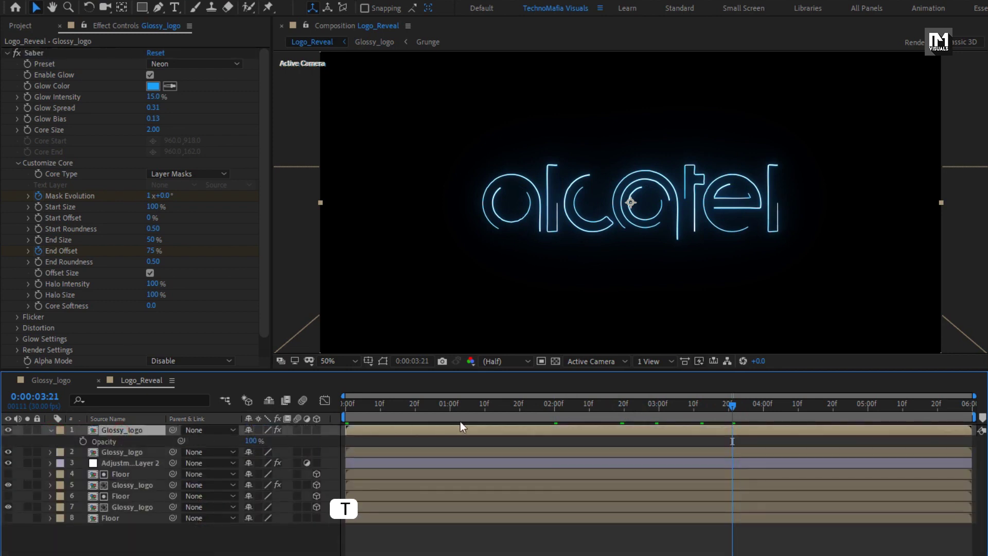
click(555, 408)
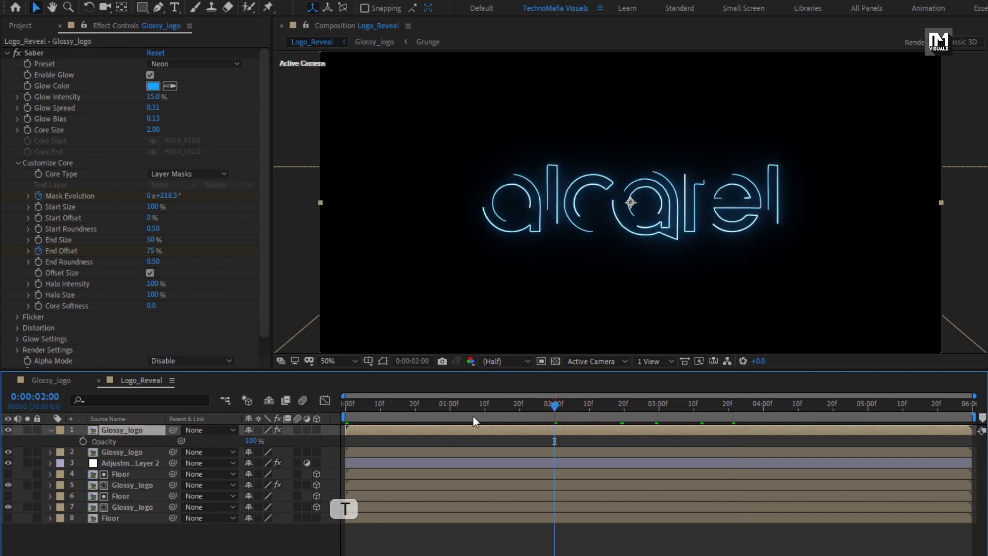
click(84, 441)
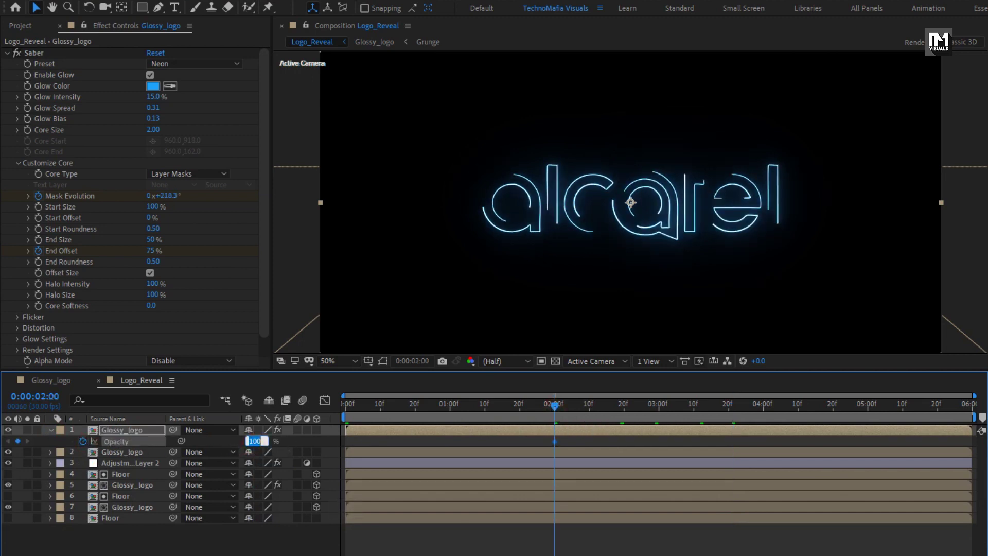
text(75)
key(Return)
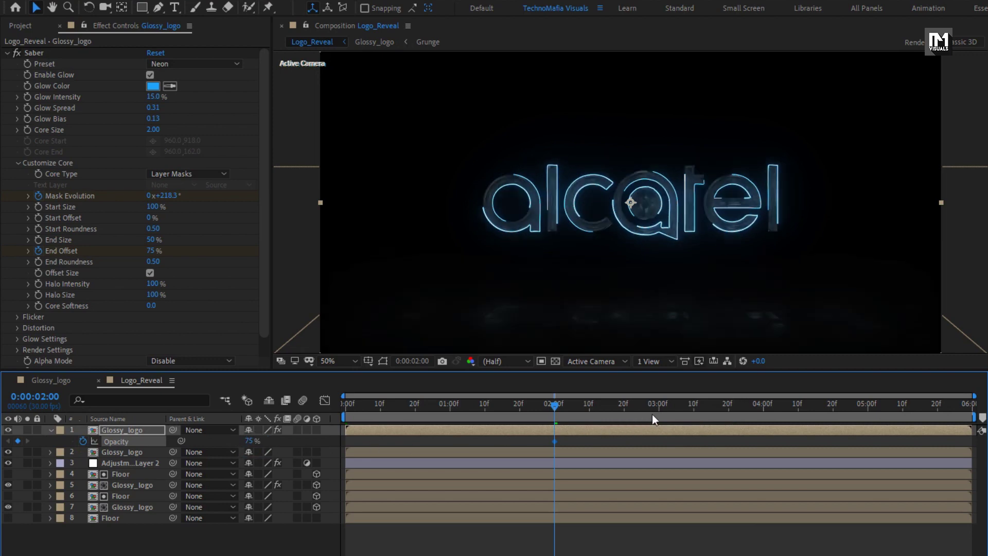
- Set the top Glossy_logo layer's Opacity to 0% at 0:00:03:15 and collapse the layer
click(710, 406)
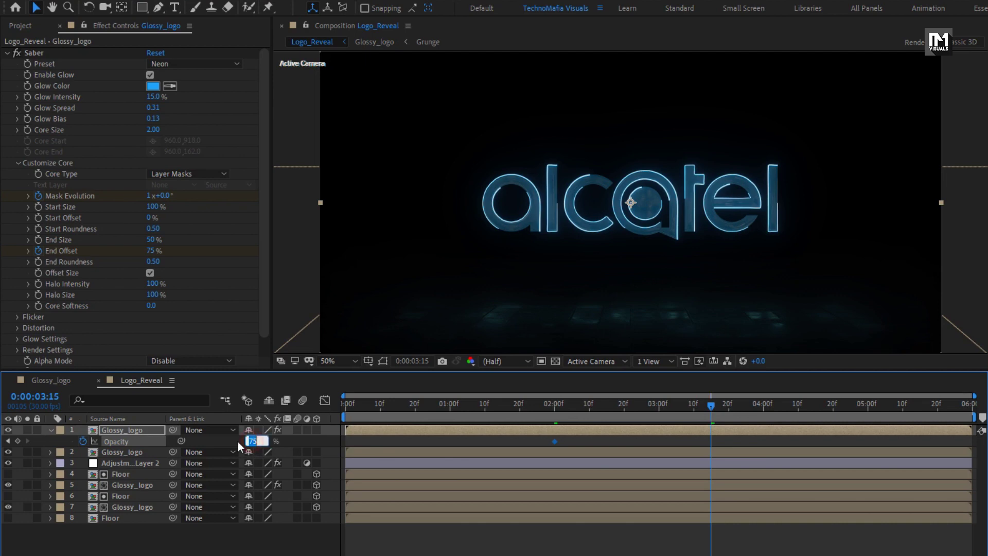
text(0)
key(Return)
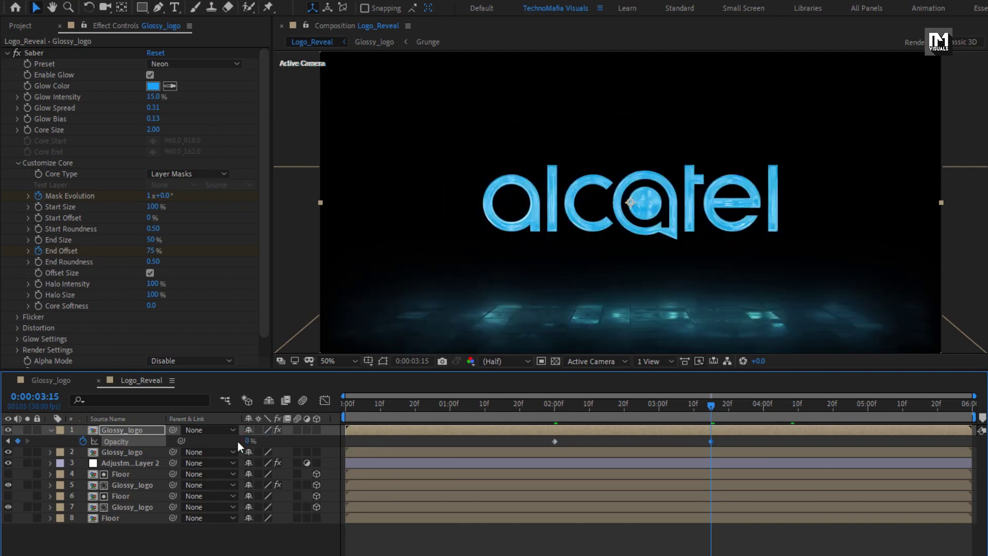
click(51, 430)
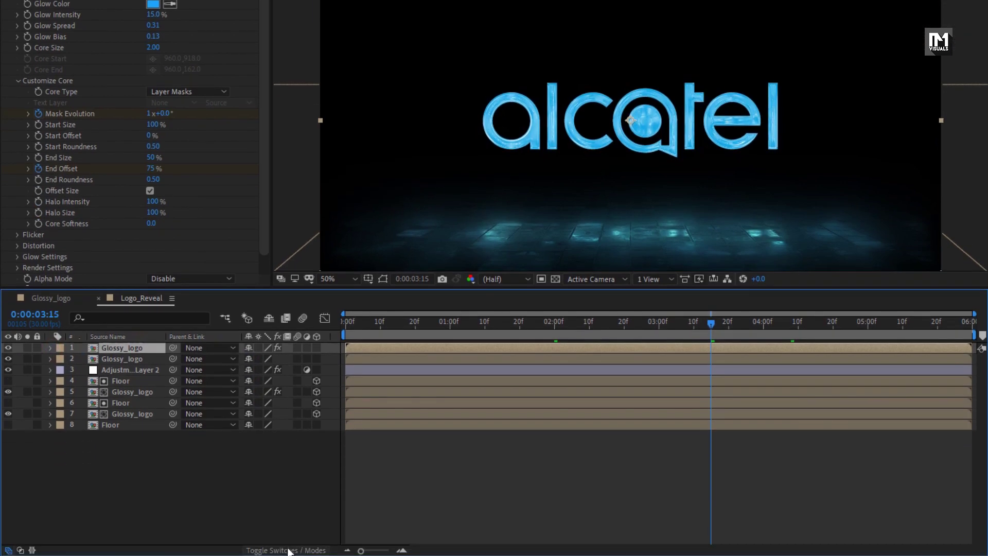
- Set the top Glossy_logo layer's blending mode to Add and check the outline over the logo at 0:00:00:29
click(287, 550)
click(255, 348)
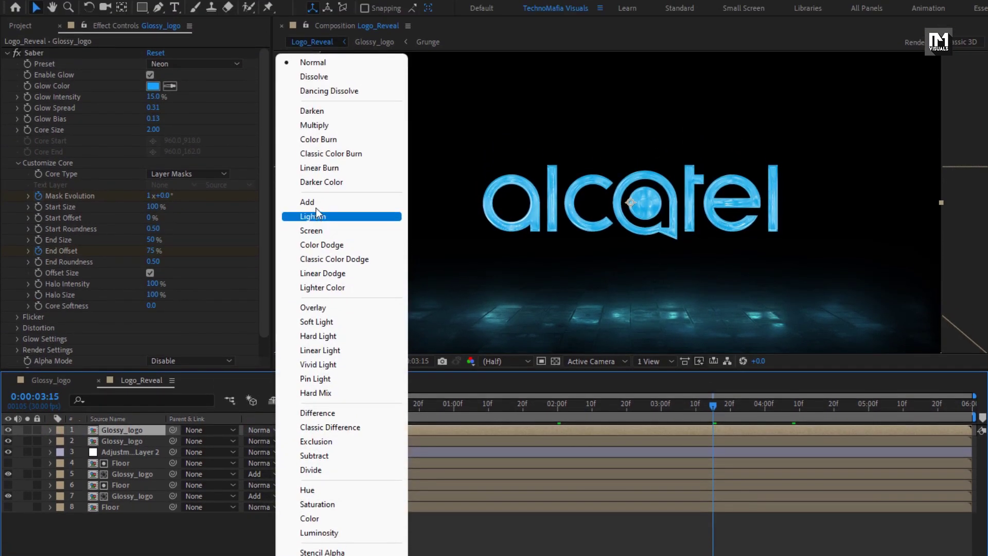
click(316, 203)
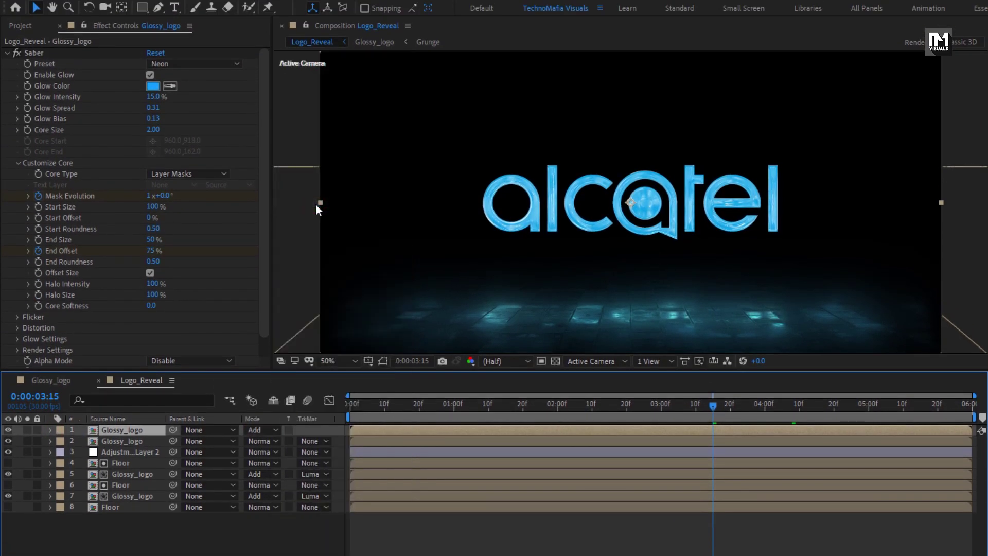
click(398, 404)
drag(398, 404, 450, 405)
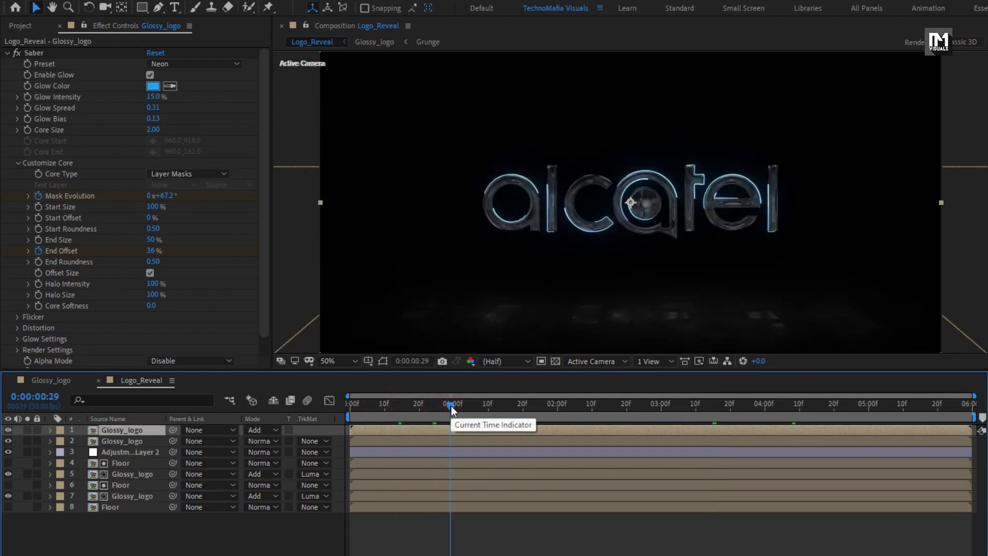
- Copy the masks from the top Glossy_logo layer onto the Glossy_logo reflection in layer 7
click(114, 431)
key(ctrl+c)
click(51, 431)
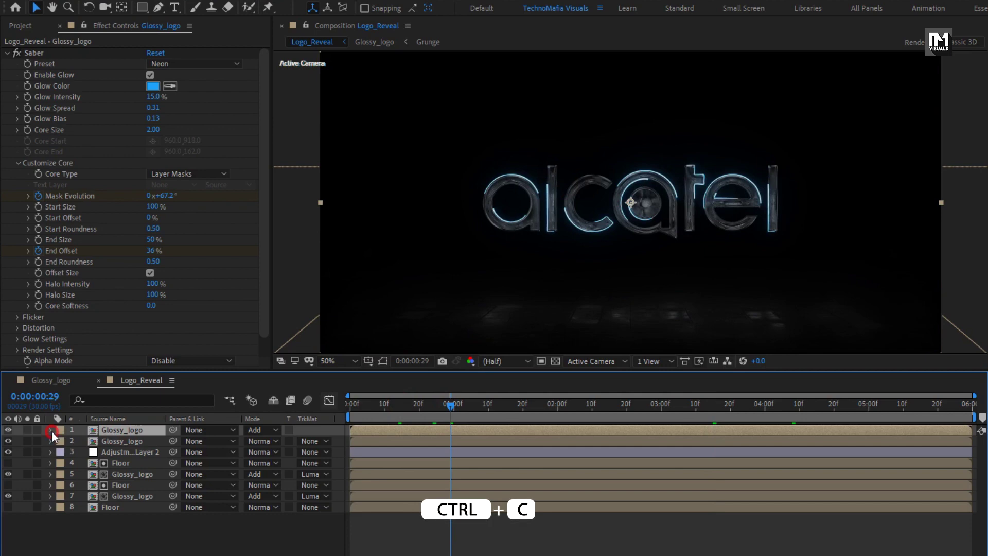
click(60, 463)
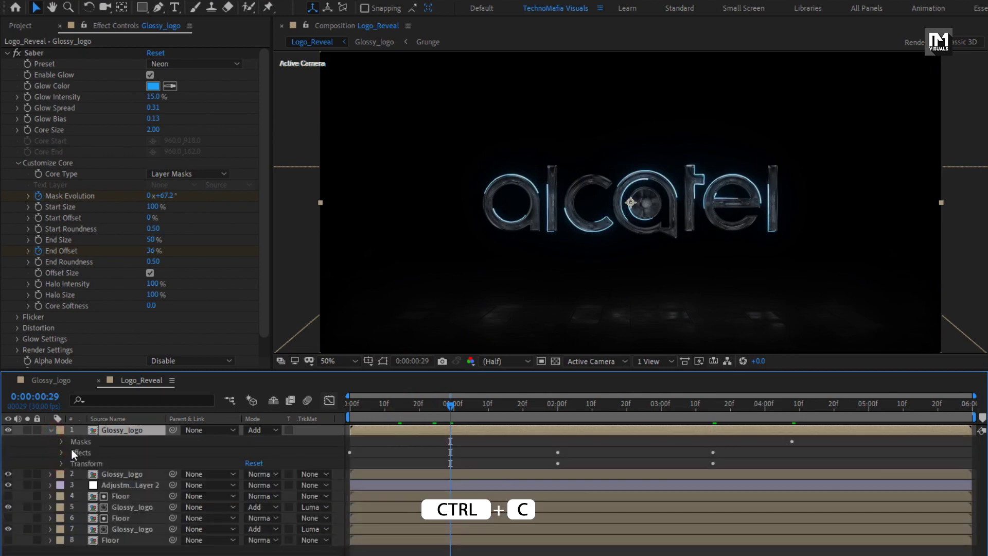
click(73, 444)
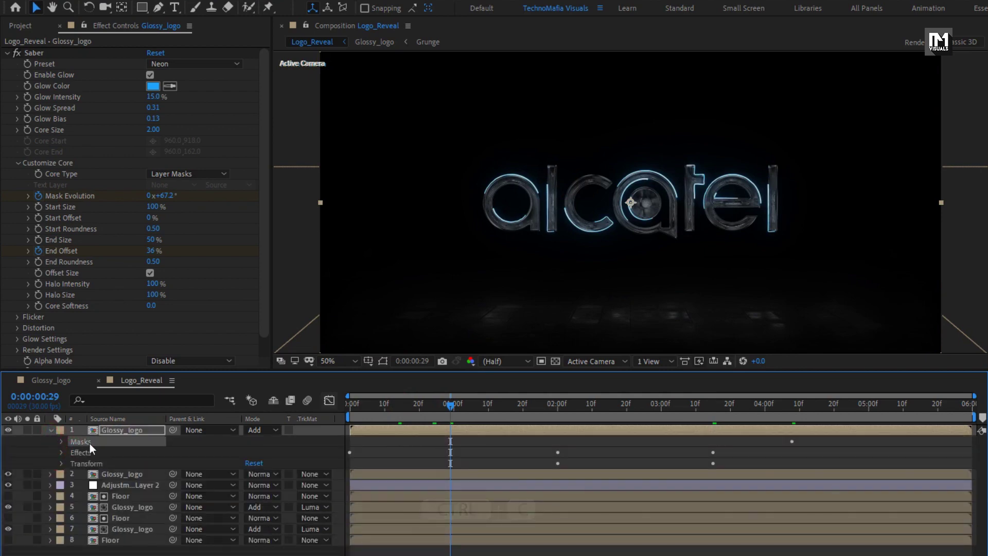
click(132, 529)
key(ctrl+v)
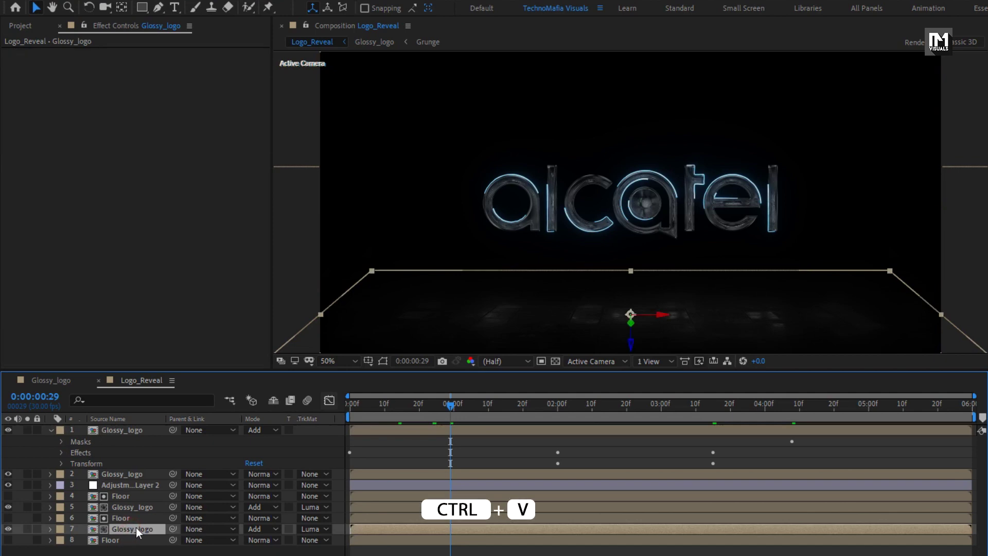
click(50, 529)
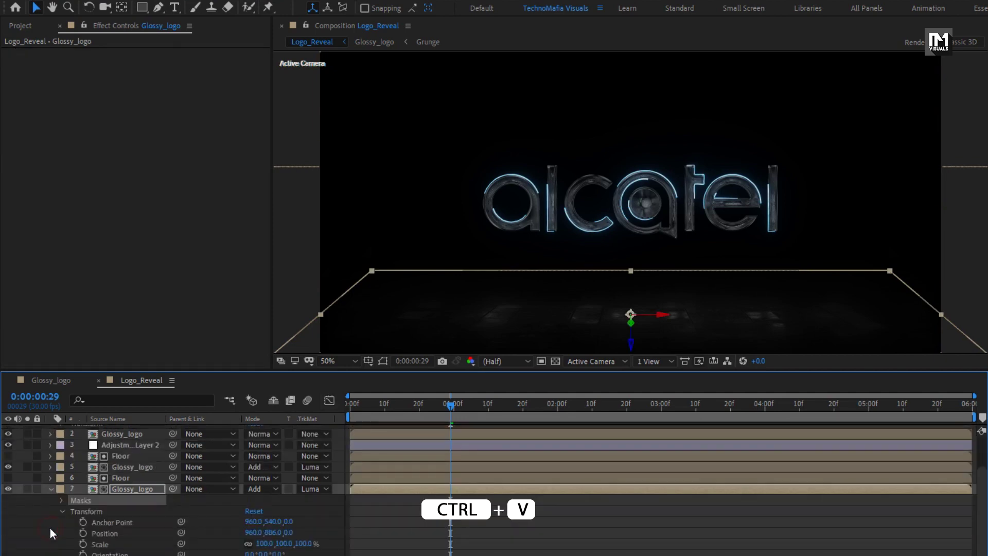
scroll(64, 512, up, 2)
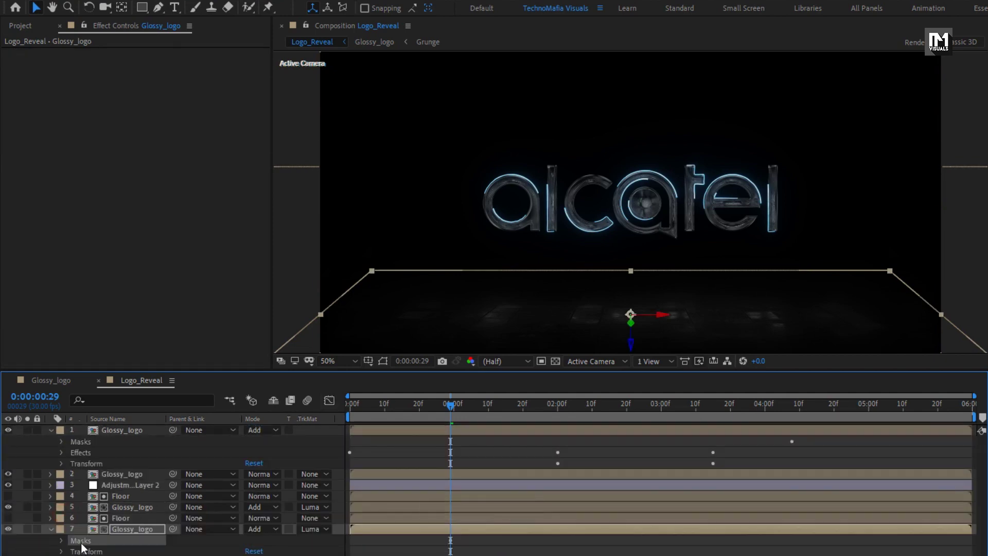
- Copy the top layer's Saber effect onto the layer 7 Glossy_logo reflection at 0:00:00:00, and check the glow on the floor
click(118, 432)
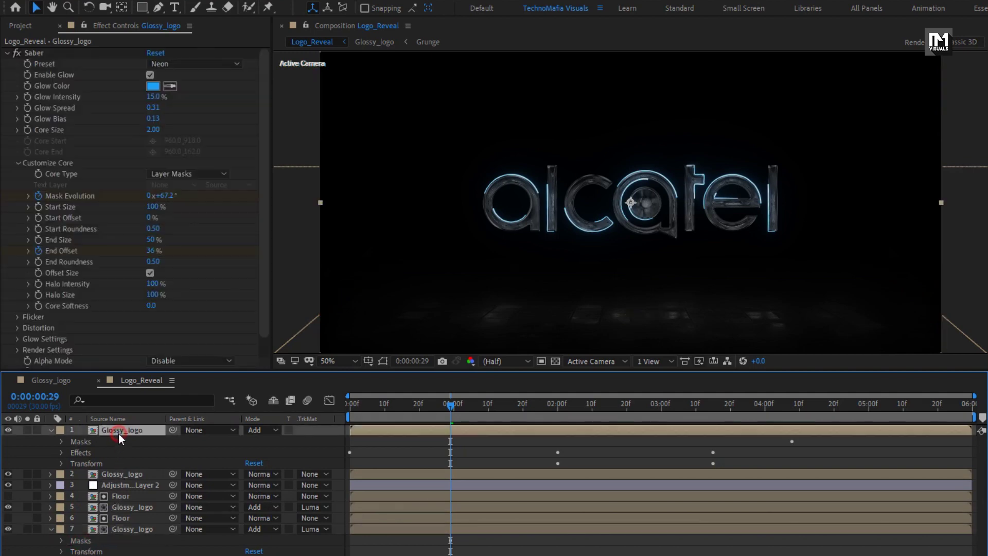
key(ctrl+c)
click(36, 53)
click(36, 53)
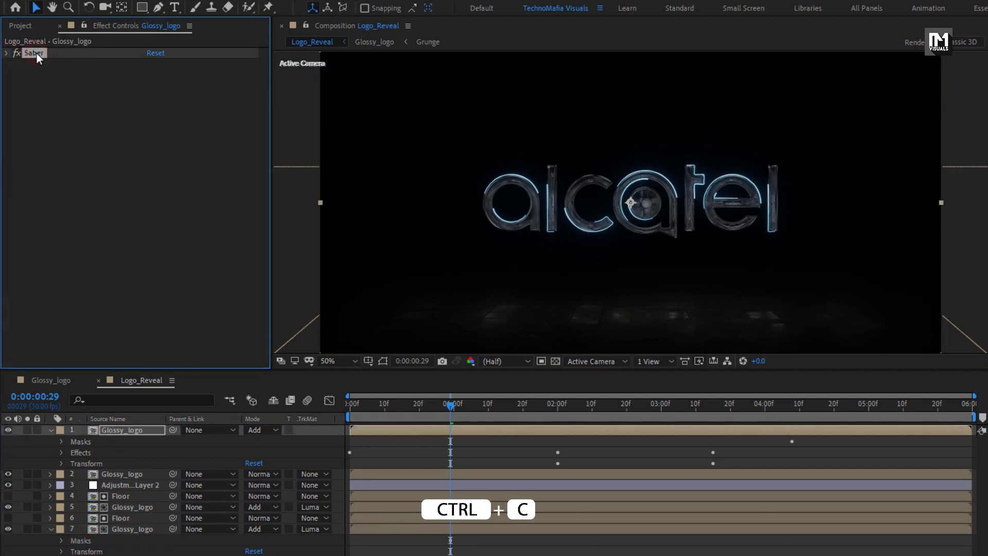
click(37, 1)
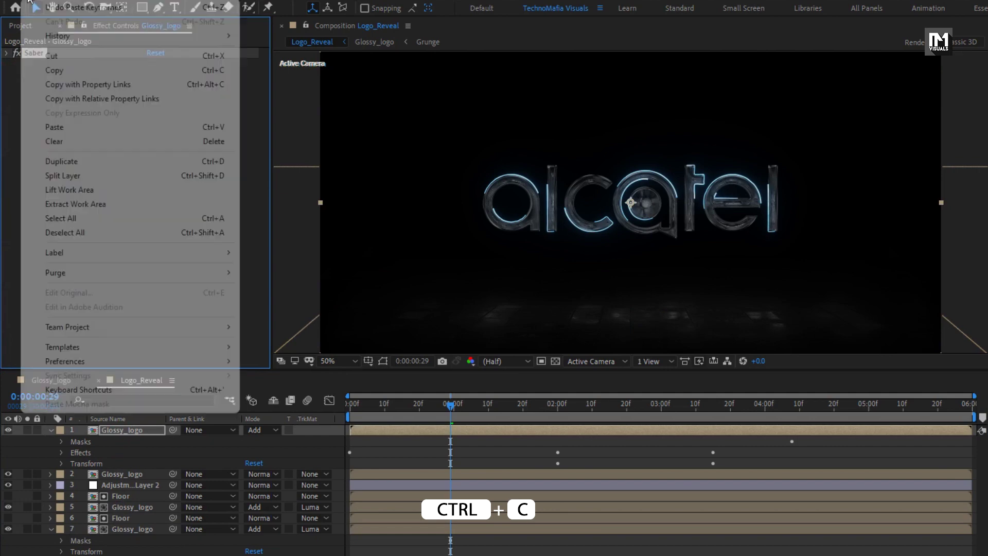
click(73, 69)
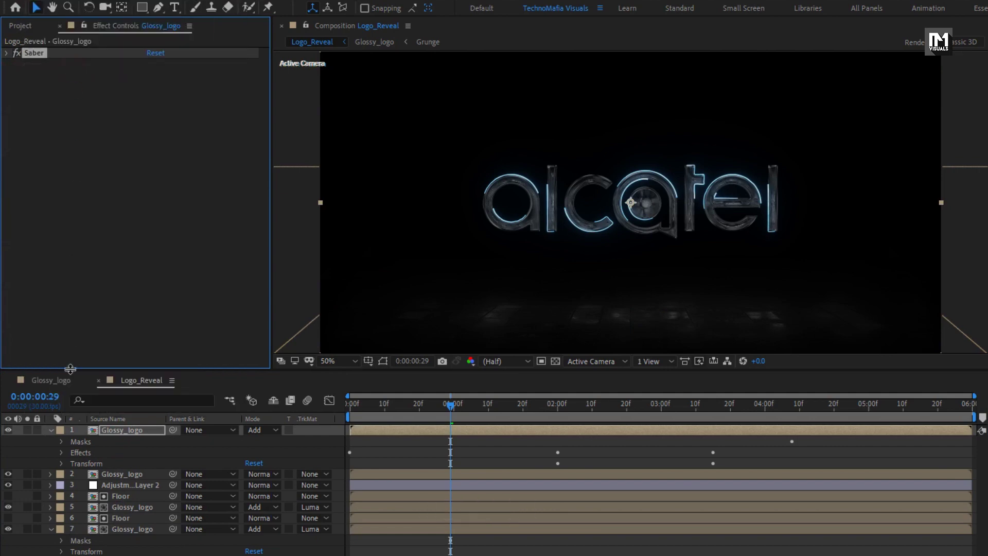
click(115, 529)
click(354, 406)
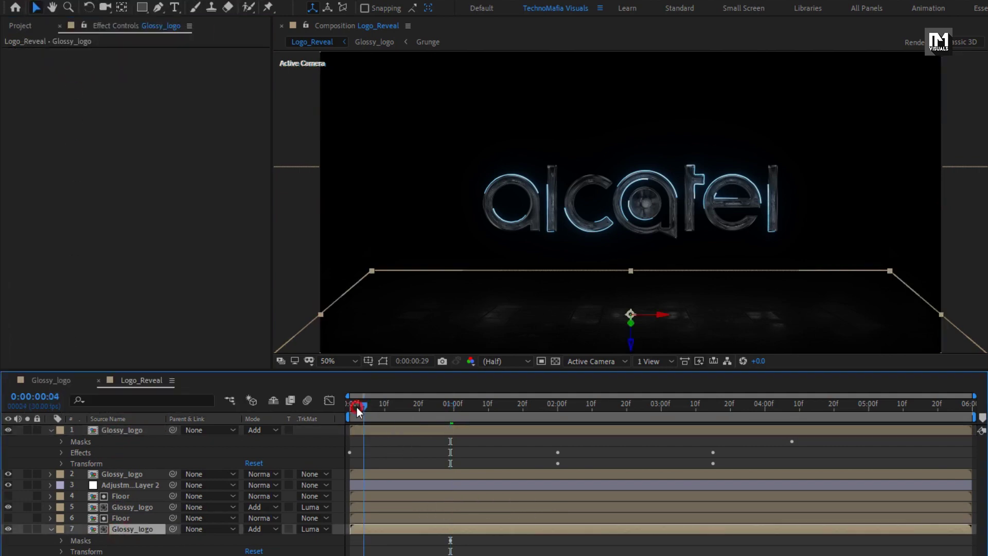
key(ctrl+v)
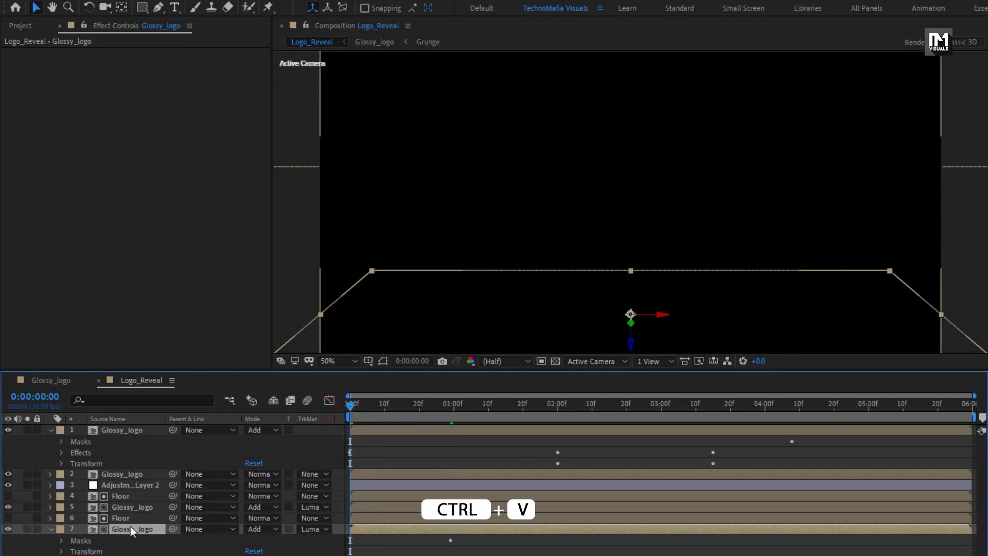
click(38, 2)
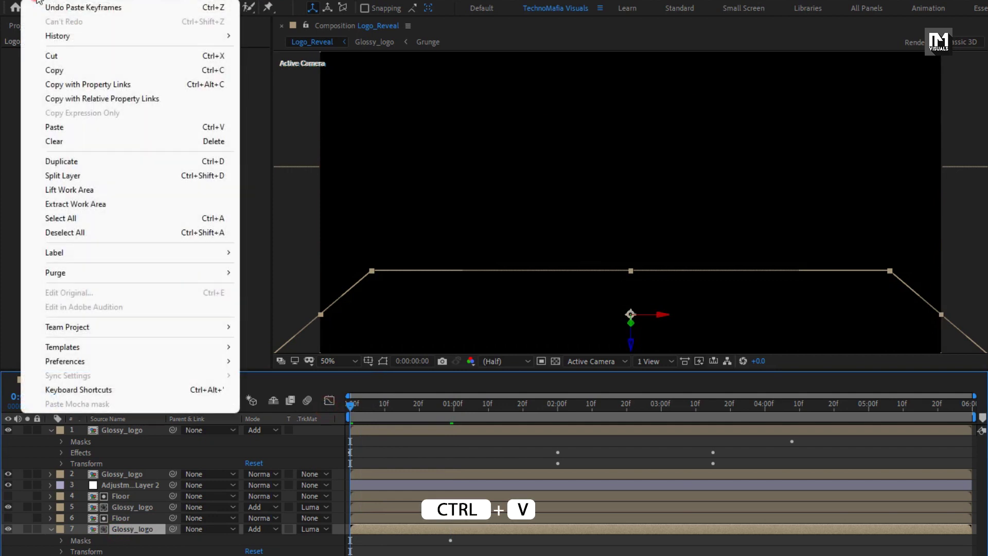
click(67, 128)
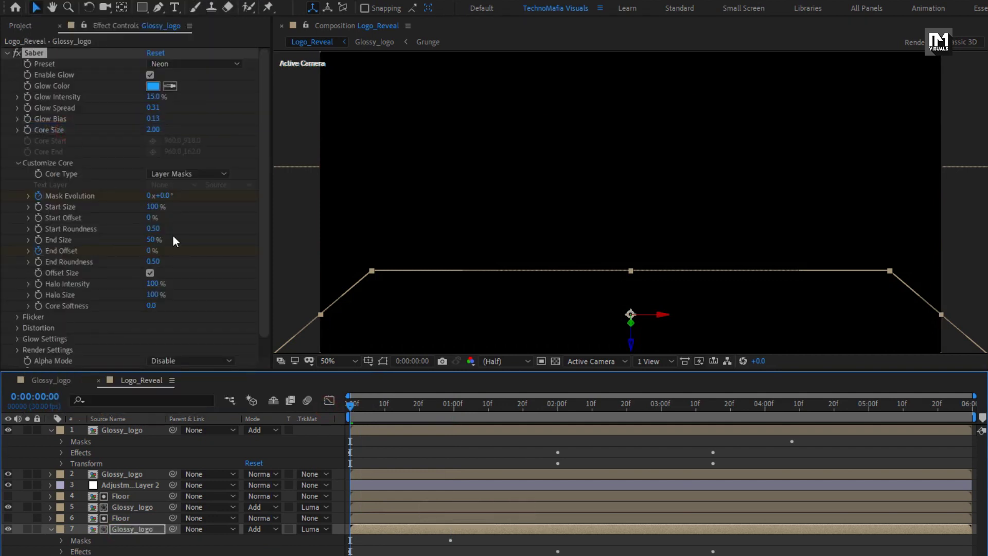
click(561, 411)
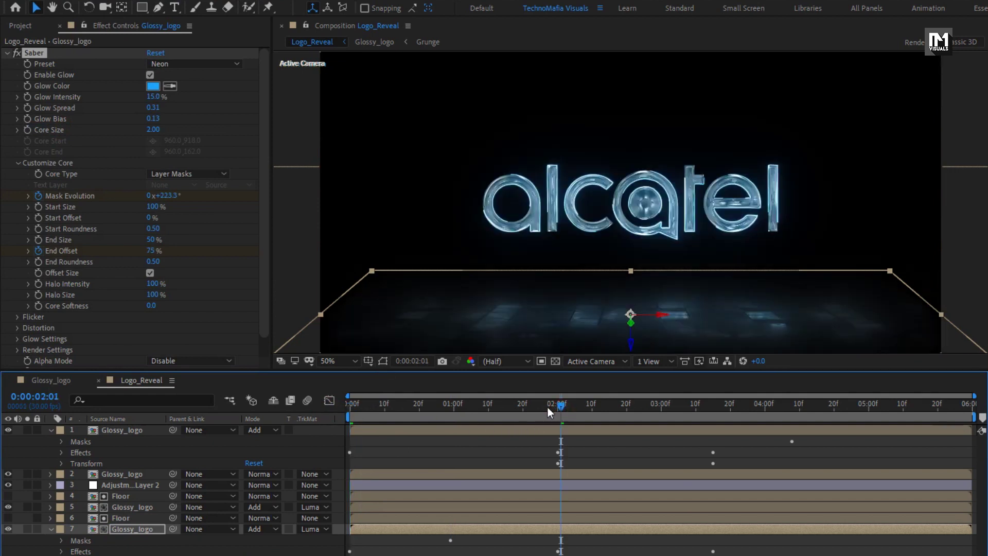
drag(547, 406, 496, 406)
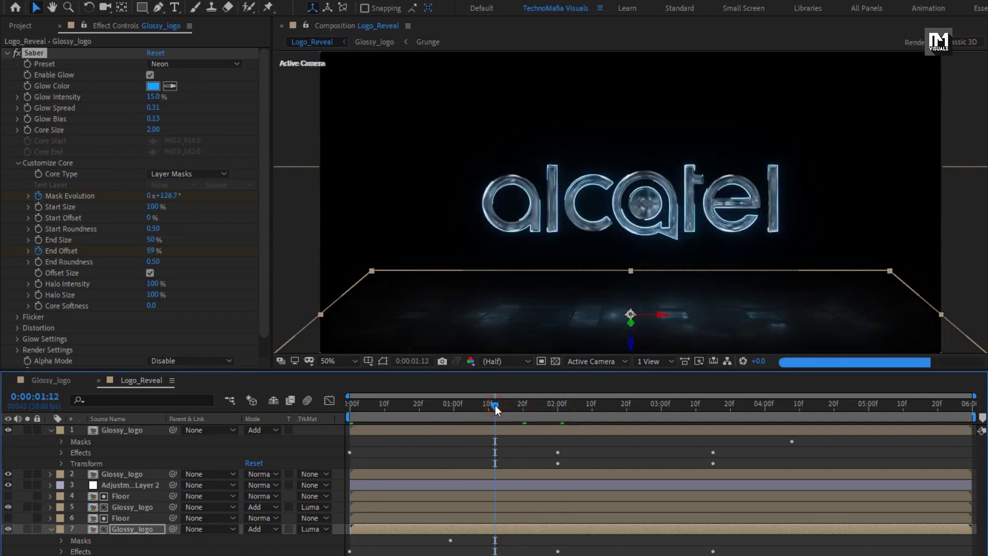
- Collapse the expanded Glossy_logo layers and make the top two Glossy_logo layers 3D
click(50, 529)
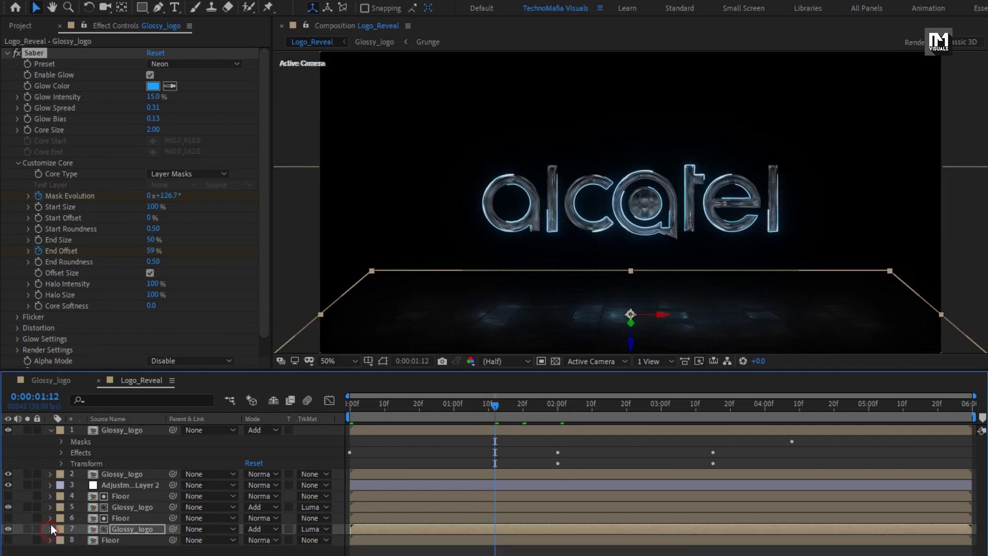
click(51, 429)
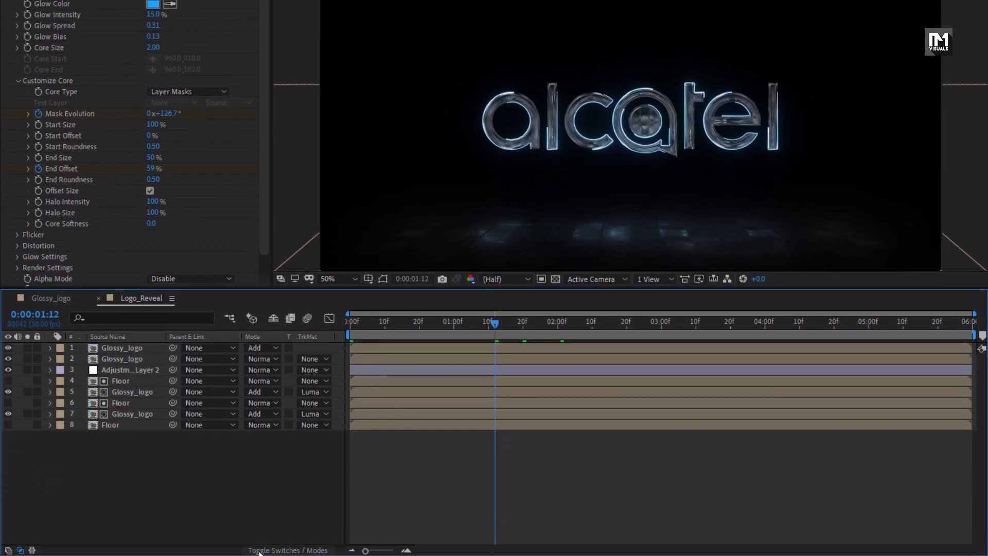
click(287, 550)
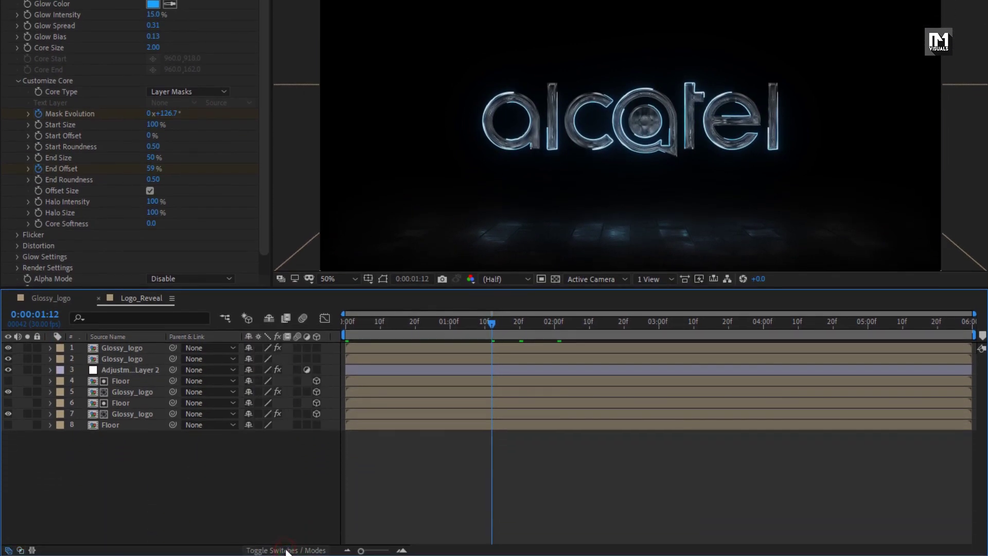
click(317, 359)
click(317, 348)
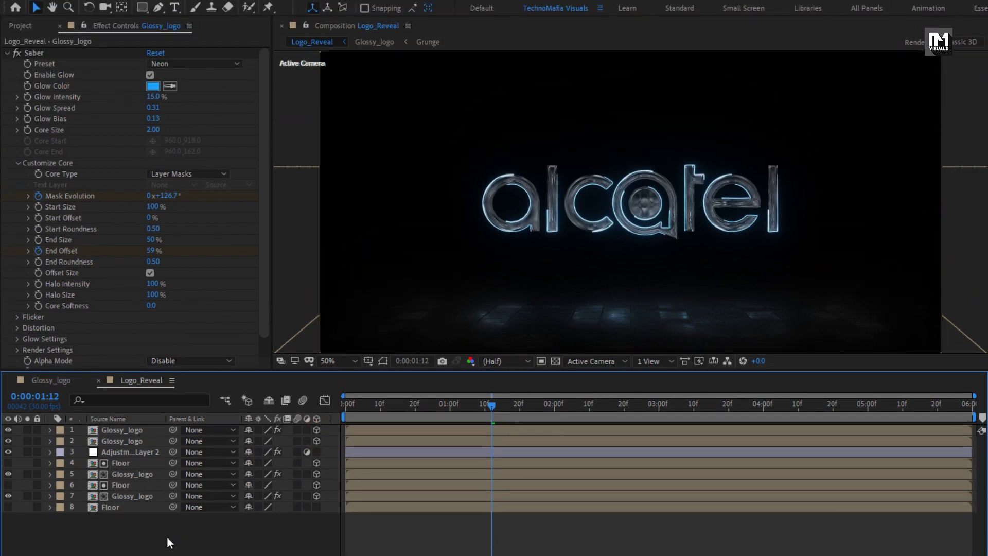
- Add a two-node 50mm camera to the Logo_Reveal composition
right_click(168, 538)
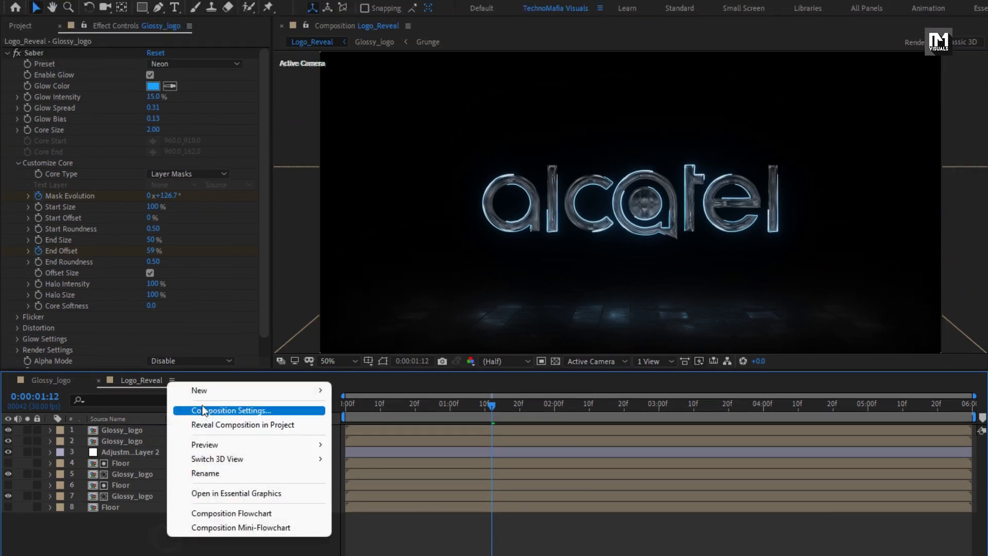
mouse_move(203, 391)
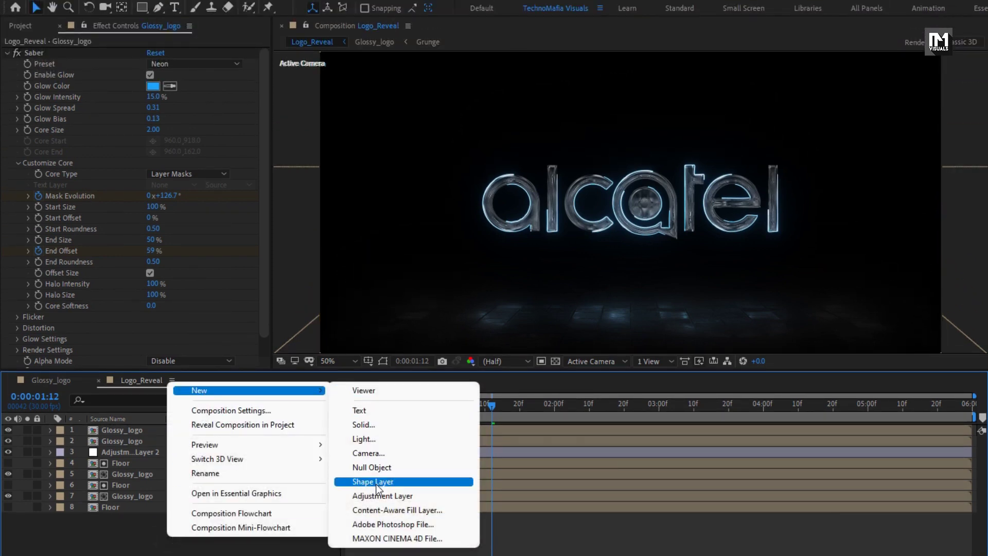
click(381, 452)
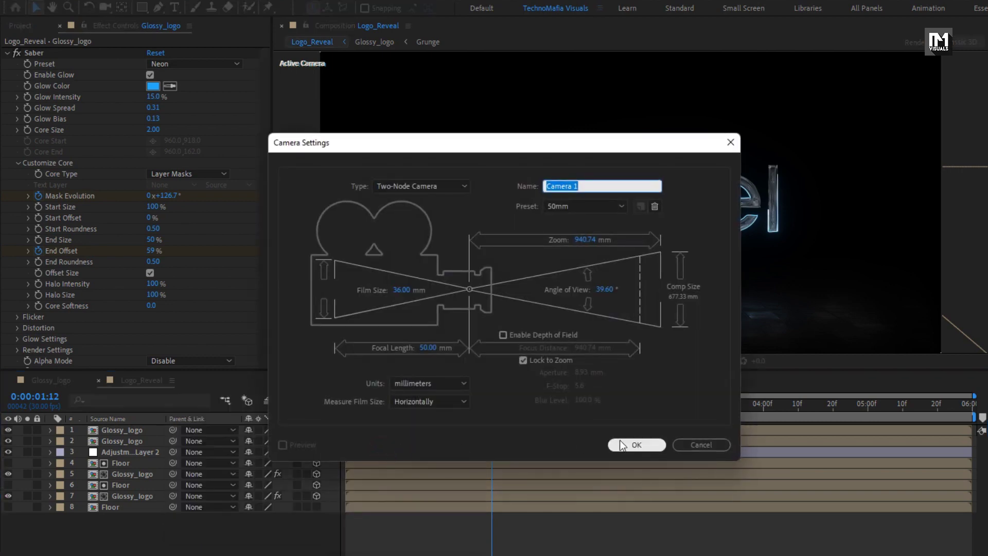
click(623, 443)
- Add a null object to Logo_Reveal, make it a 3D layer, and parent Camera 1 to it
right_click(201, 539)
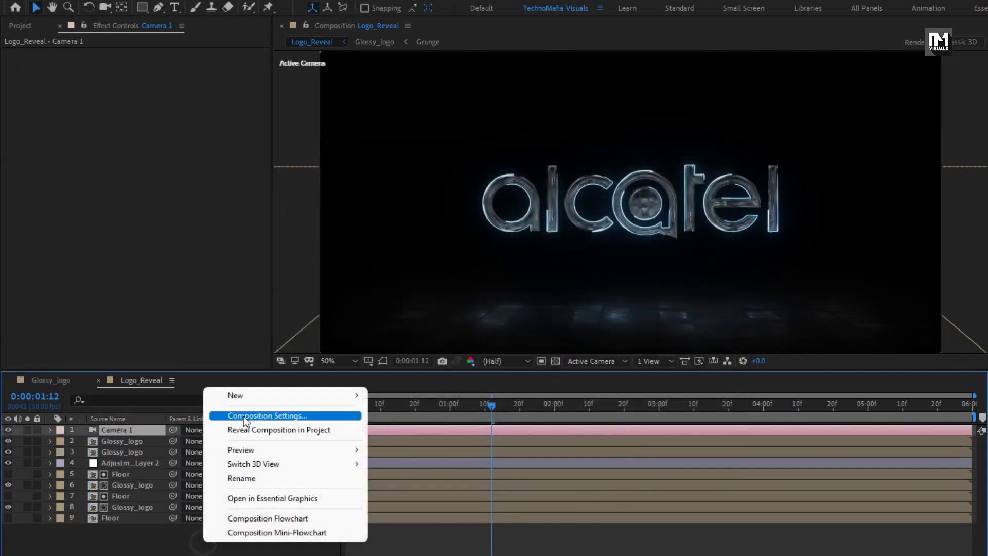
mouse_move(246, 397)
click(408, 472)
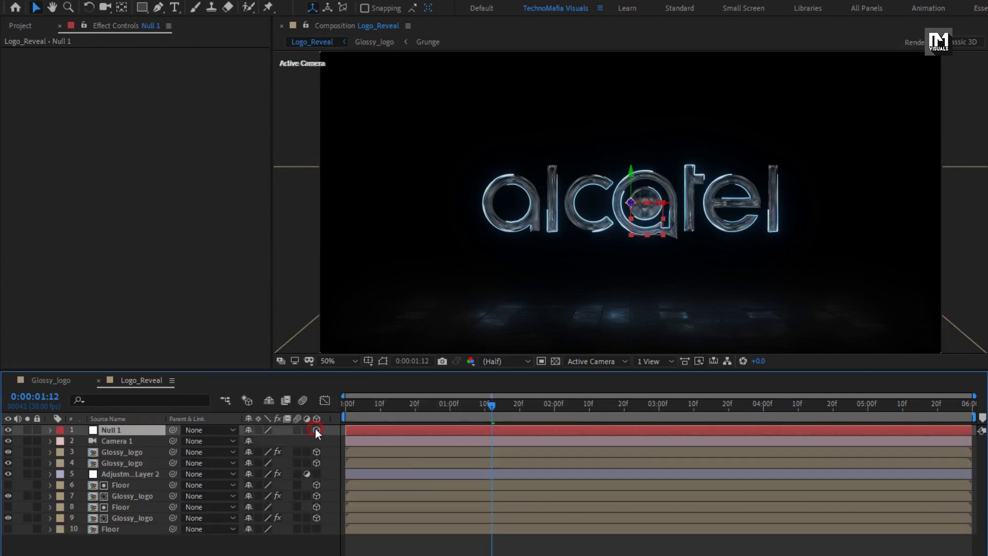
click(113, 443)
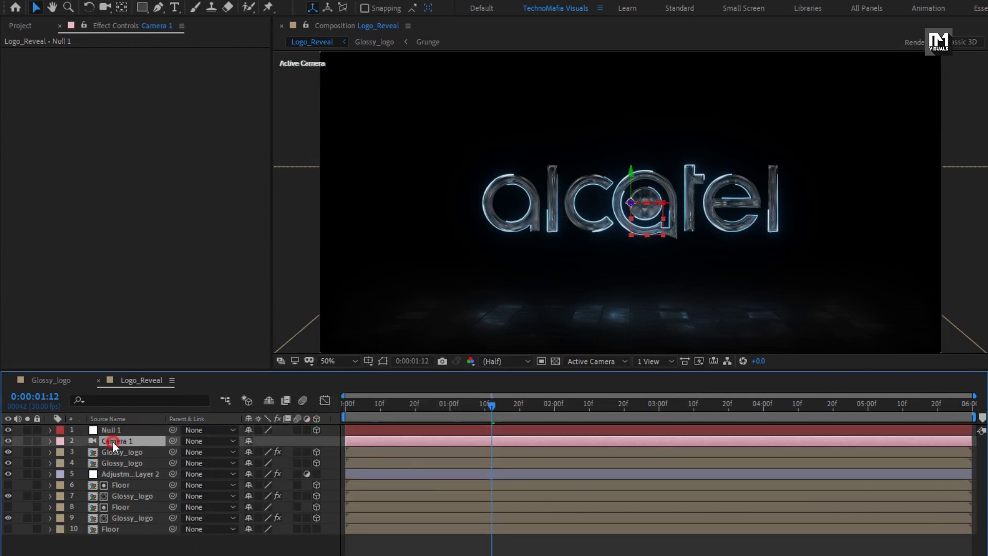
click(201, 441)
click(267, 475)
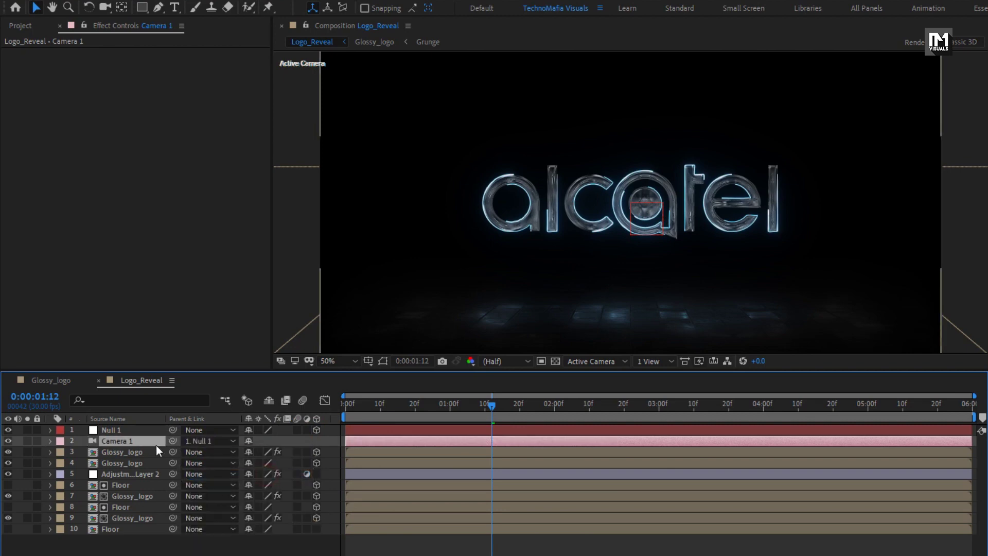
- Keyframe Null 1's Position at 0:00:05:29, set its Z value to 602 at 0:00:00:00, and check the camera move
key(p)
click(122, 433)
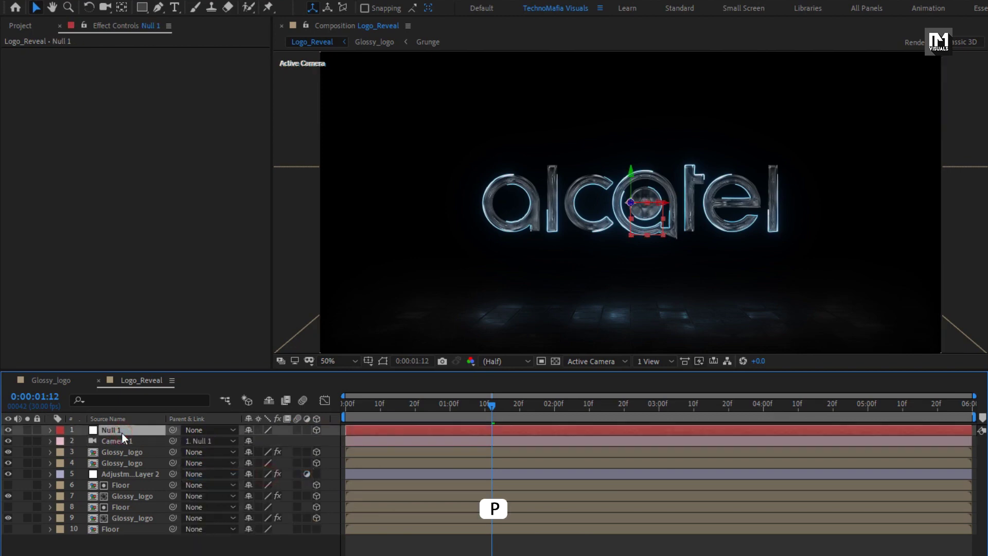
key(p)
drag(936, 413, 977, 408)
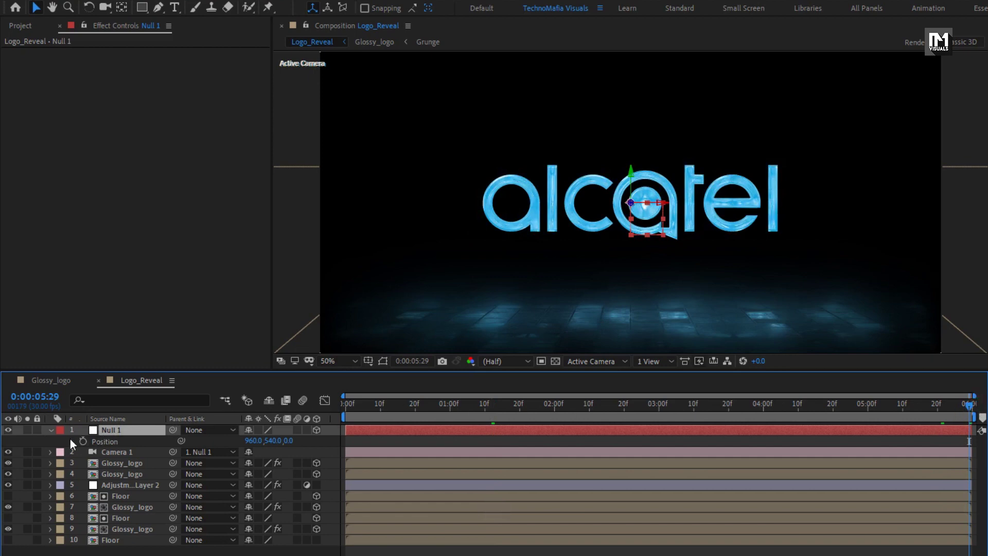
click(82, 441)
drag(371, 415, 345, 406)
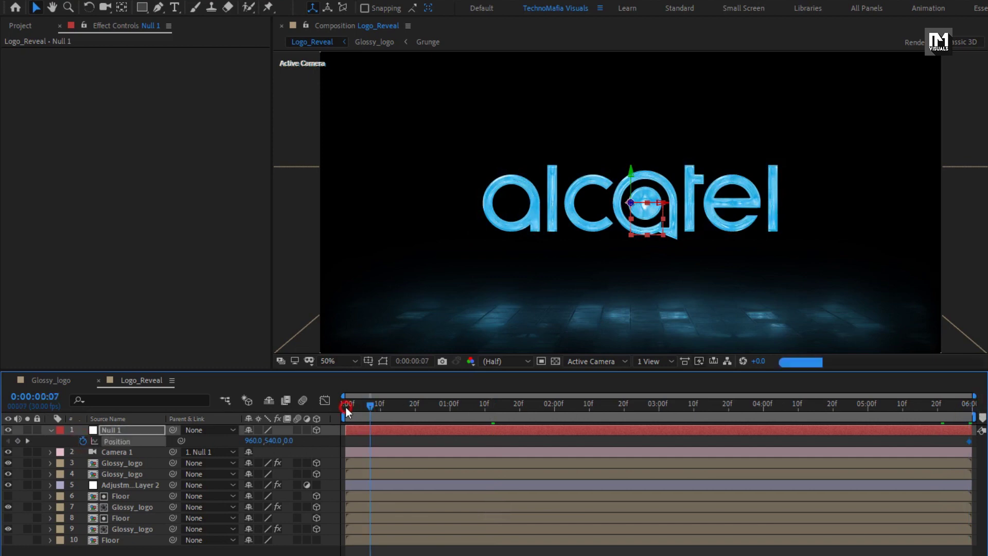
drag(296, 445, 682, 444)
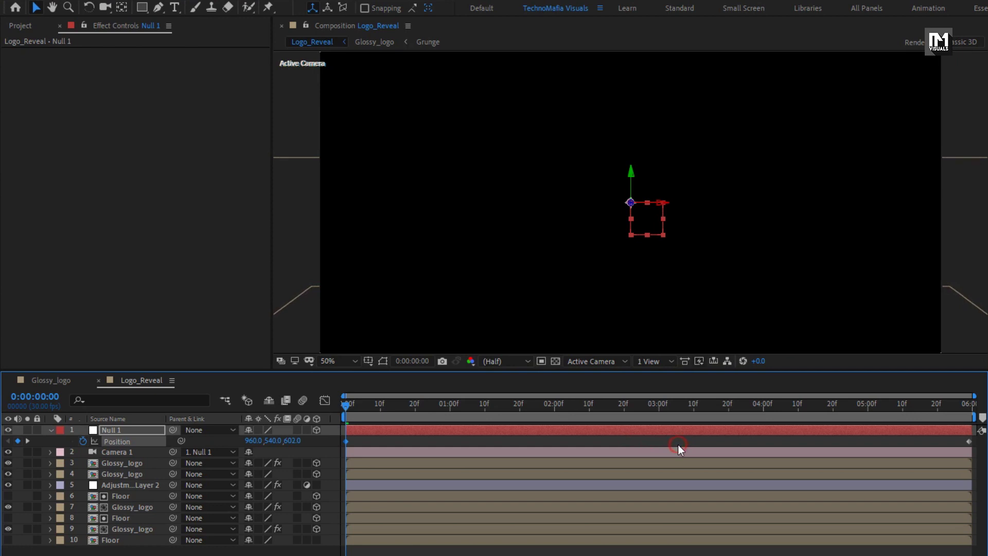
click(363, 406)
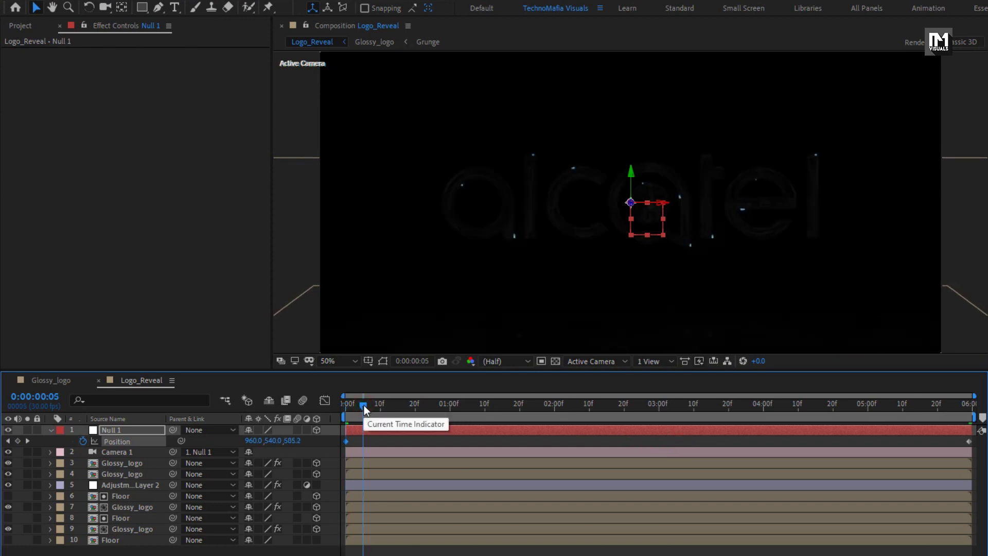
click(566, 408)
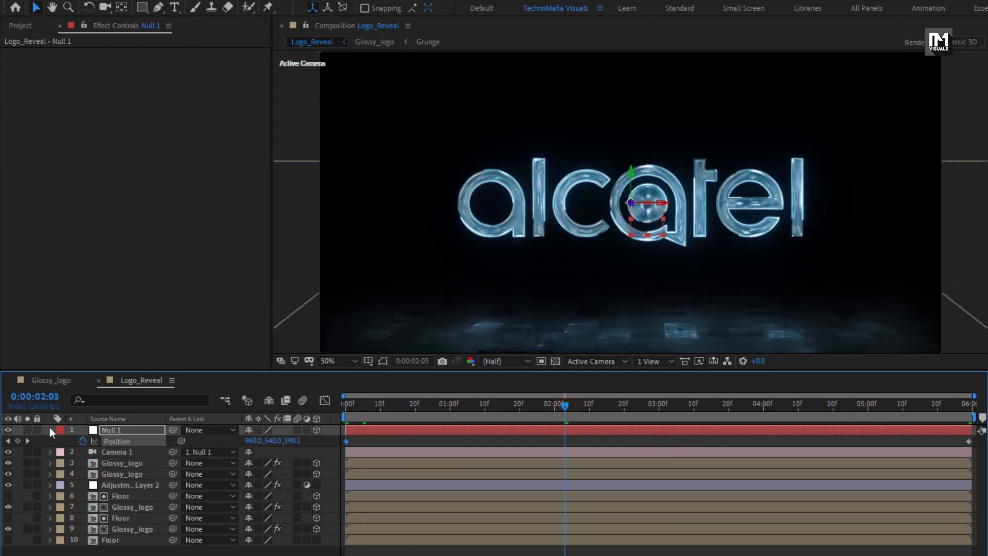
click(50, 430)
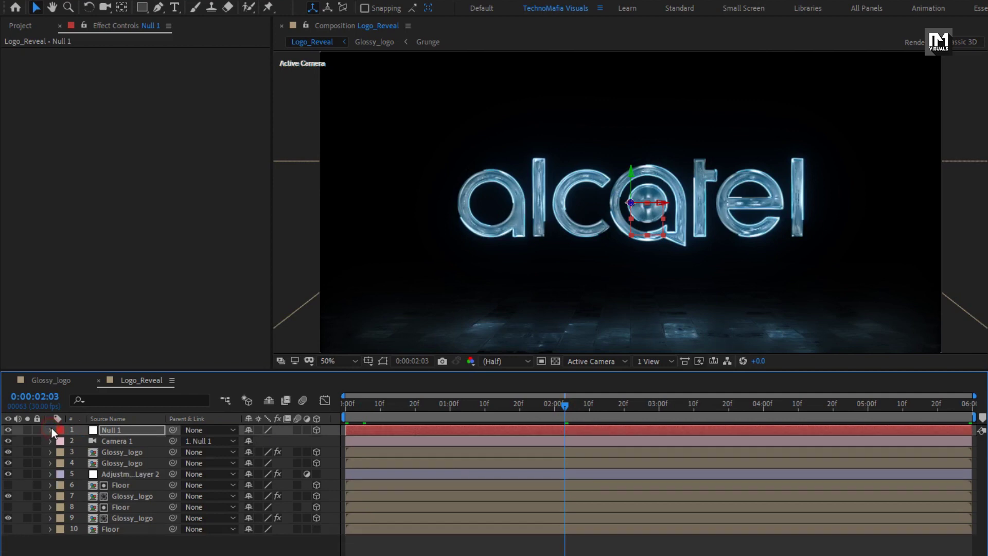
- Add Flare.mp4 as the top layer of Logo_Reveal with the Add blending mode, and check the full frame at 0:00:04:00
click(20, 27)
drag(41, 156, 132, 425)
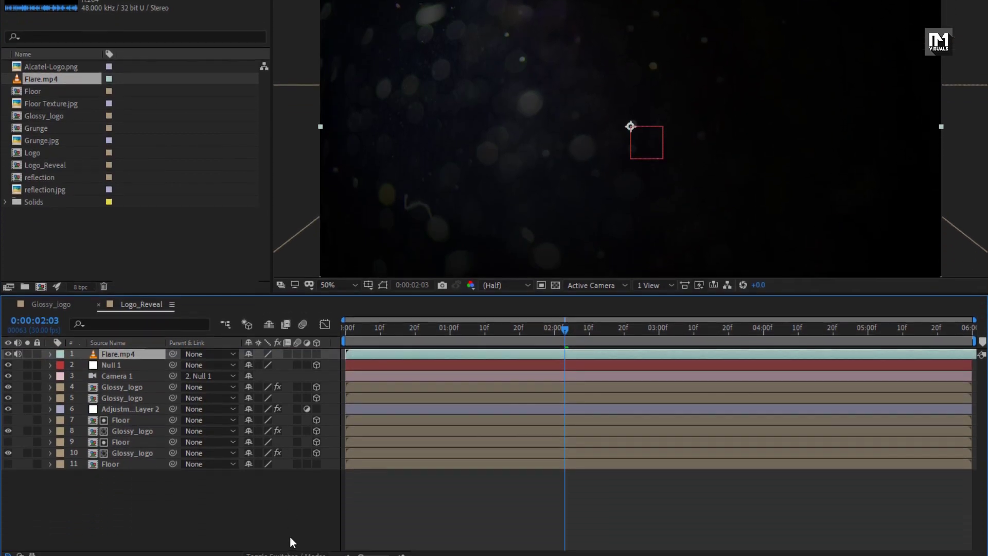
click(286, 555)
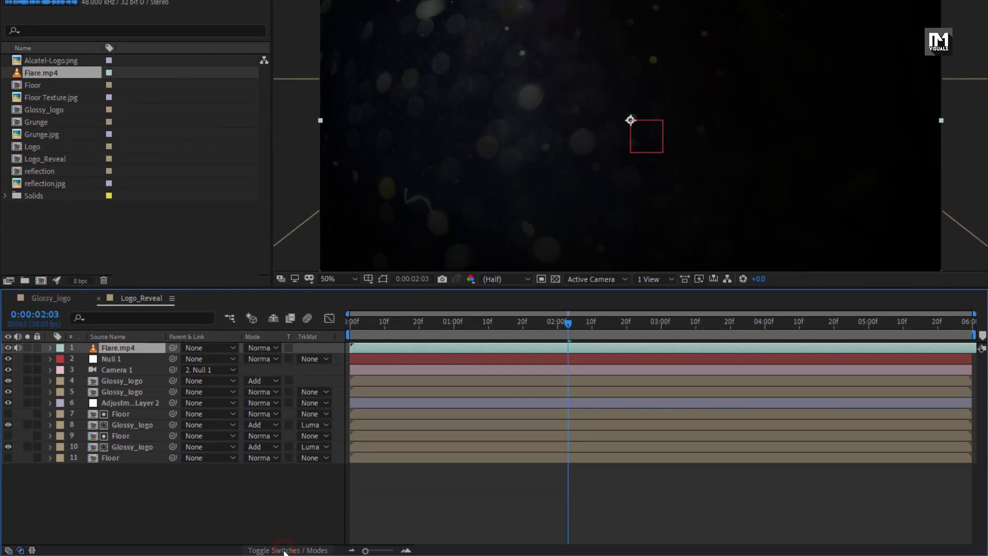
click(253, 348)
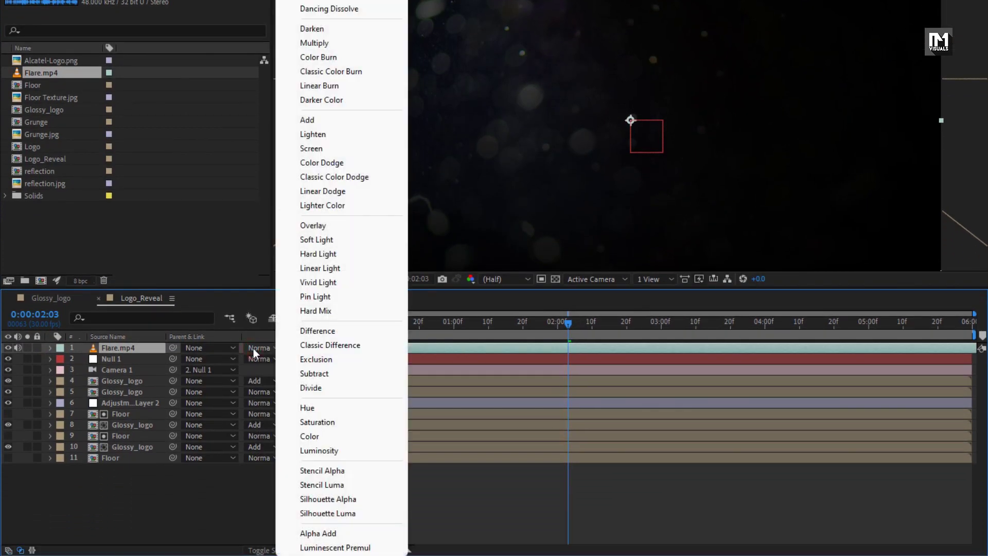
click(307, 121)
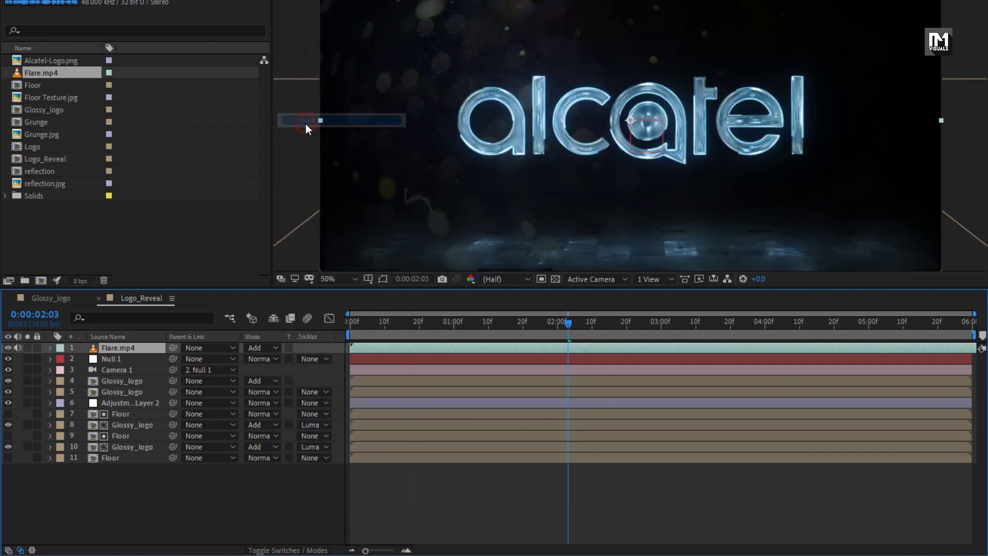
click(350, 322)
click(330, 279)
click(336, 307)
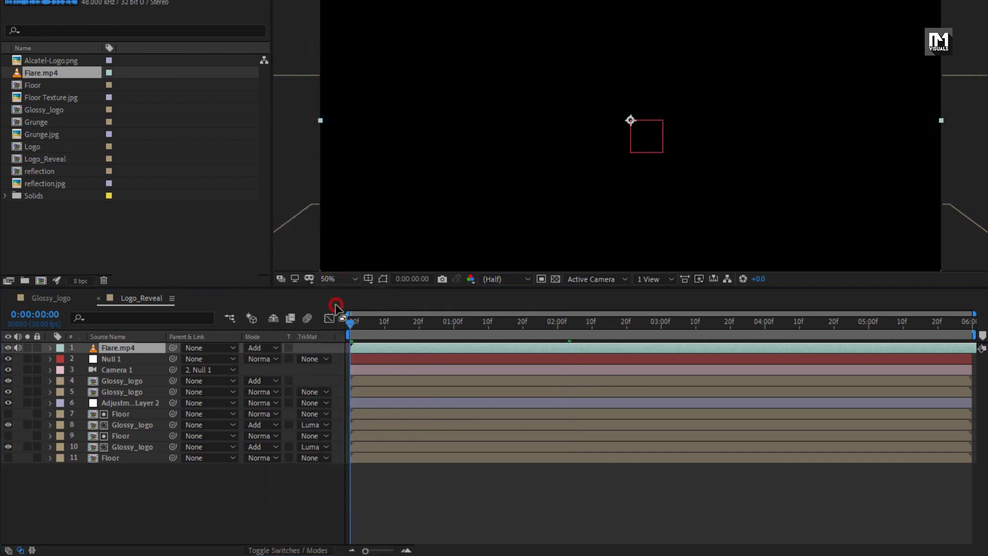
click(765, 322)
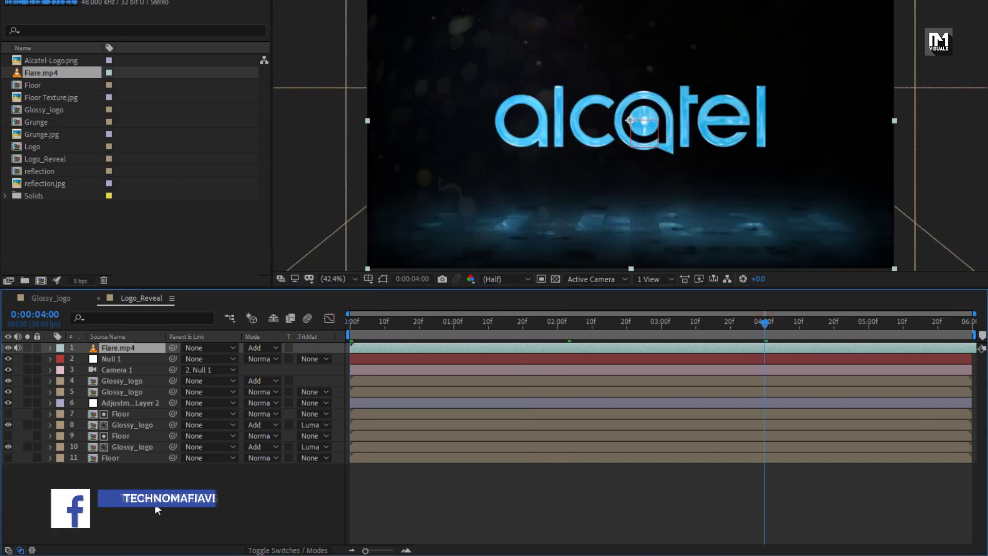
- Create a black 1920 x 1080 px solid named Frame above the Flare.mp4 layer
right_click(149, 501)
mouse_move(183, 356)
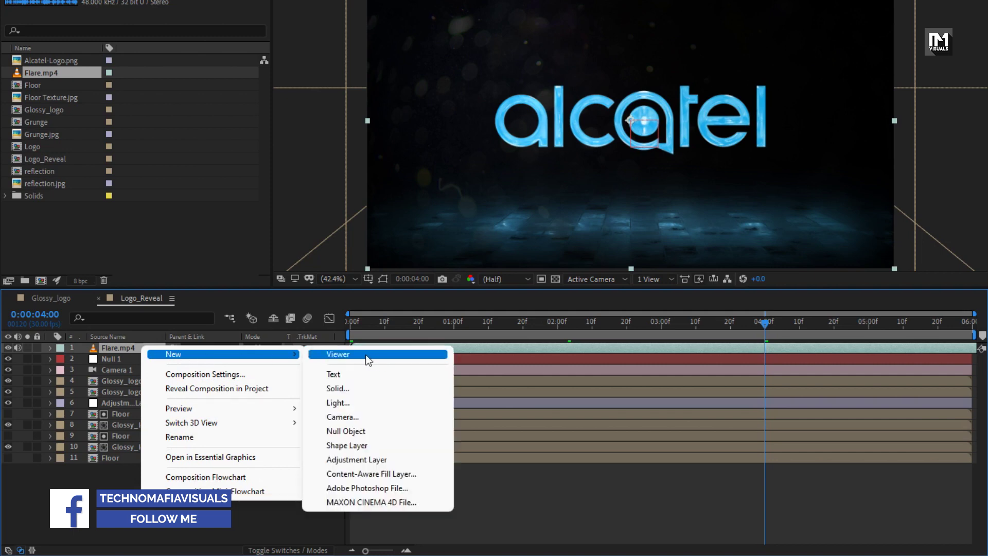
click(366, 388)
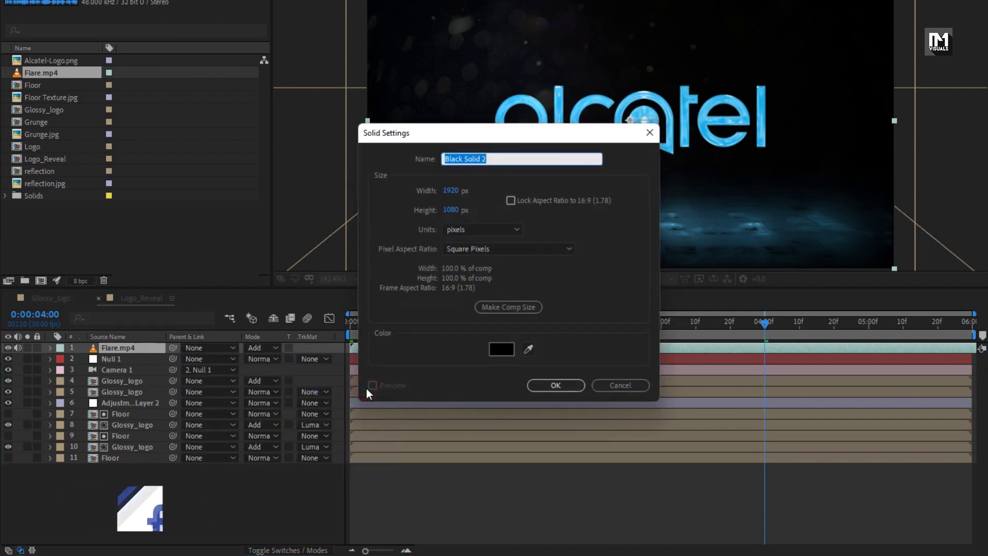
text(Frame)
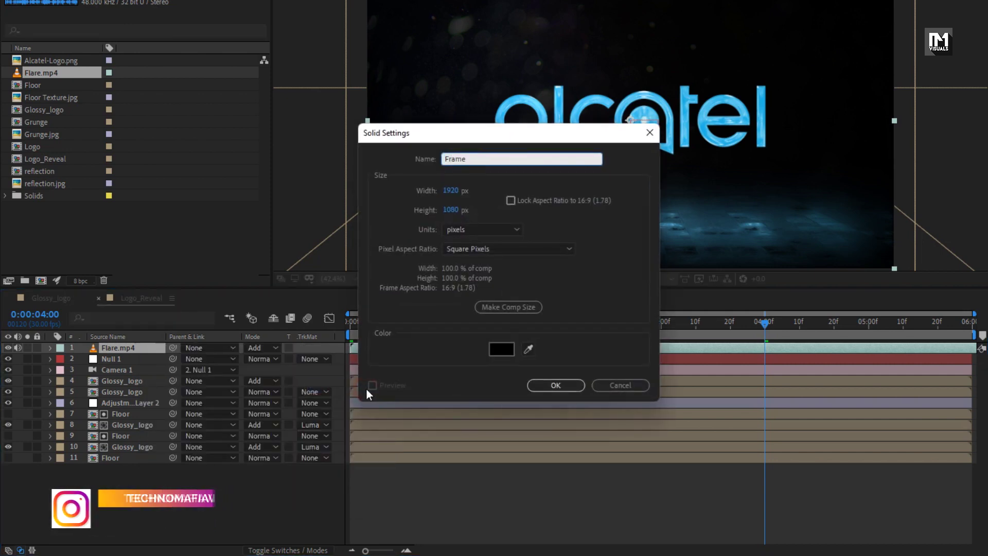
click(553, 385)
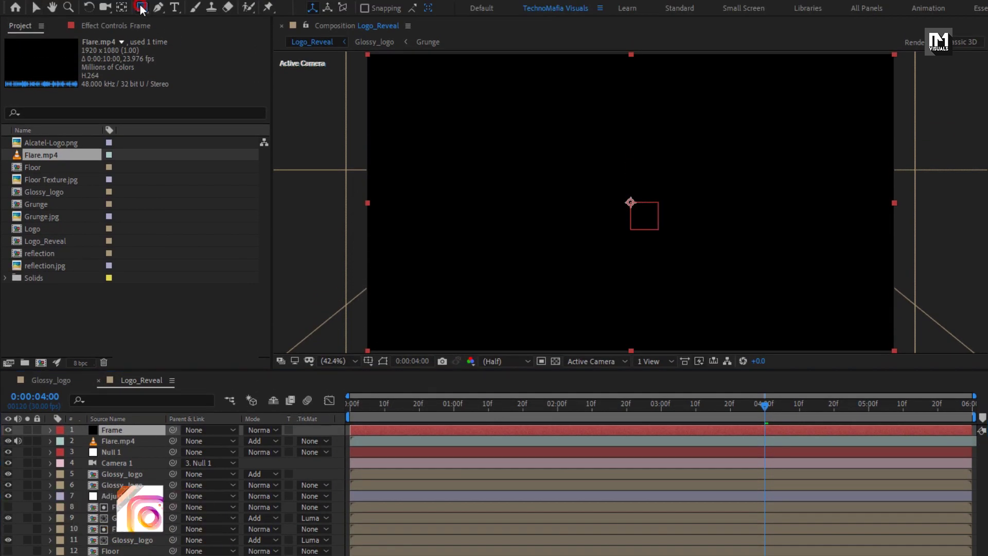
- Add a full-frame rectangular mask to the Frame solid, show mask outlines in the viewer, and expand the mask's properties
double_click(142, 8)
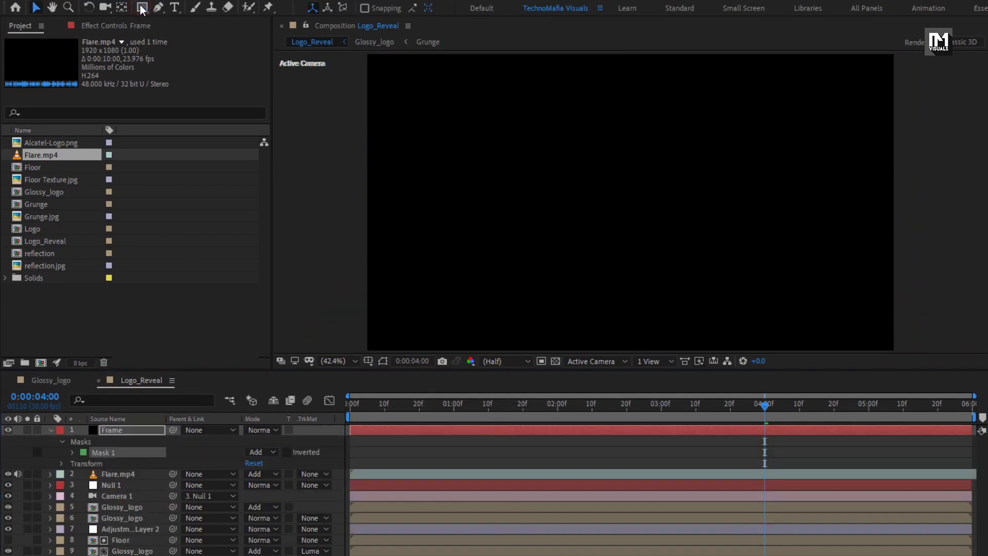
click(383, 361)
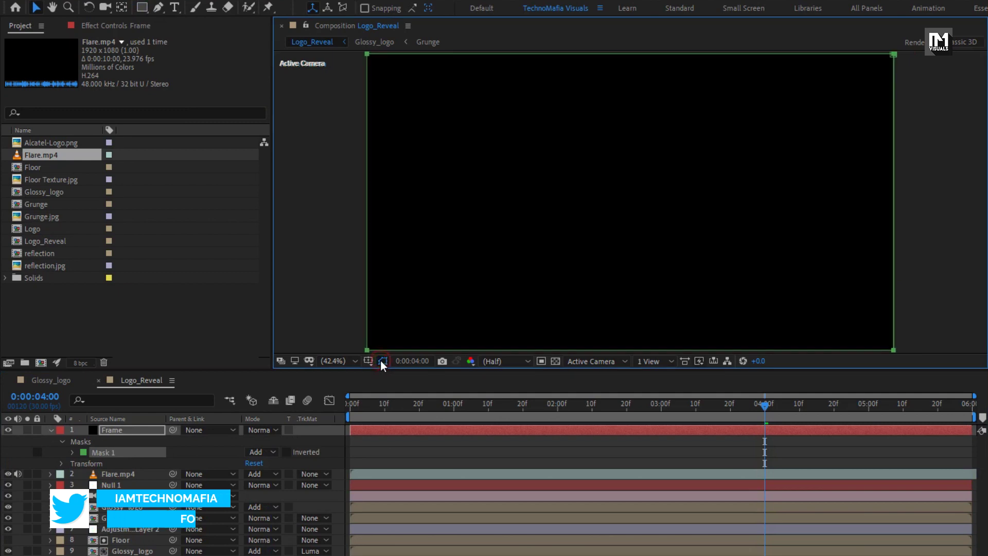
click(73, 452)
- Set the Frame mask's bounding box in % of source, with Top at 10% and the bottom edge inset by the same amount
click(255, 463)
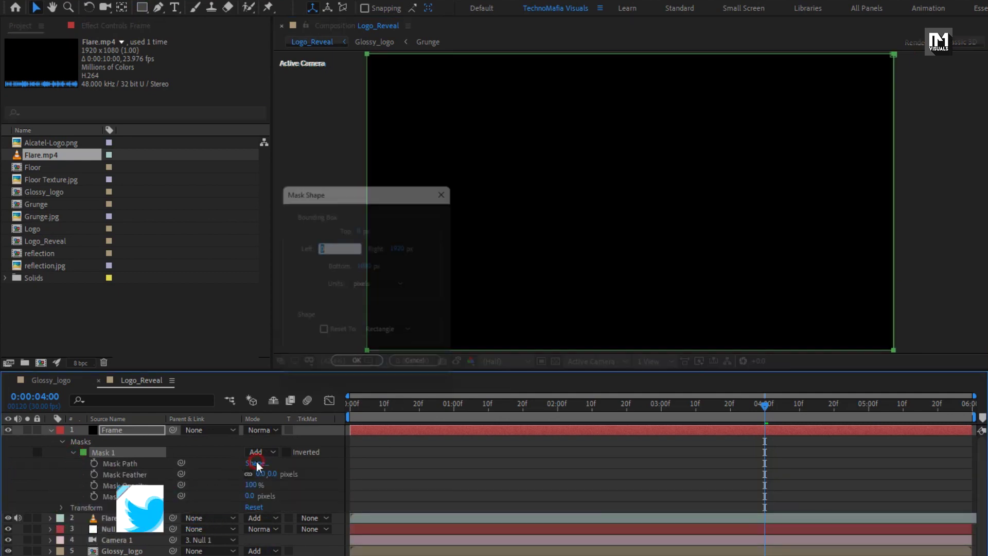
click(400, 288)
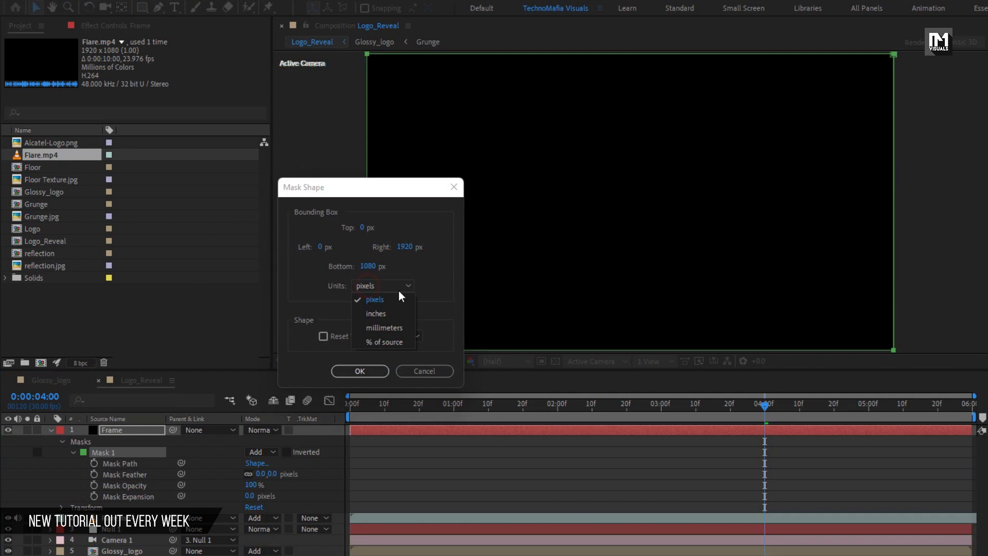
click(411, 343)
click(363, 227)
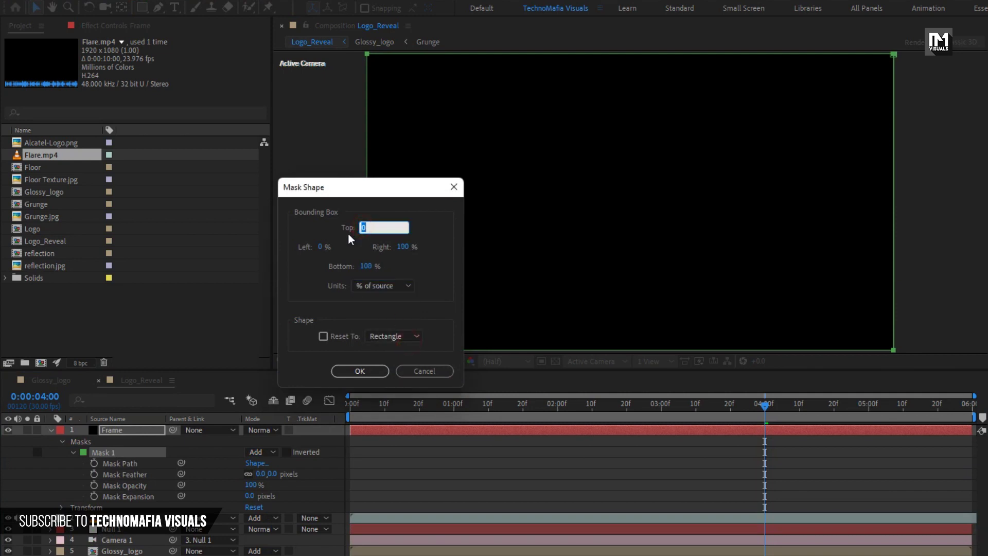
text(10)
click(355, 266)
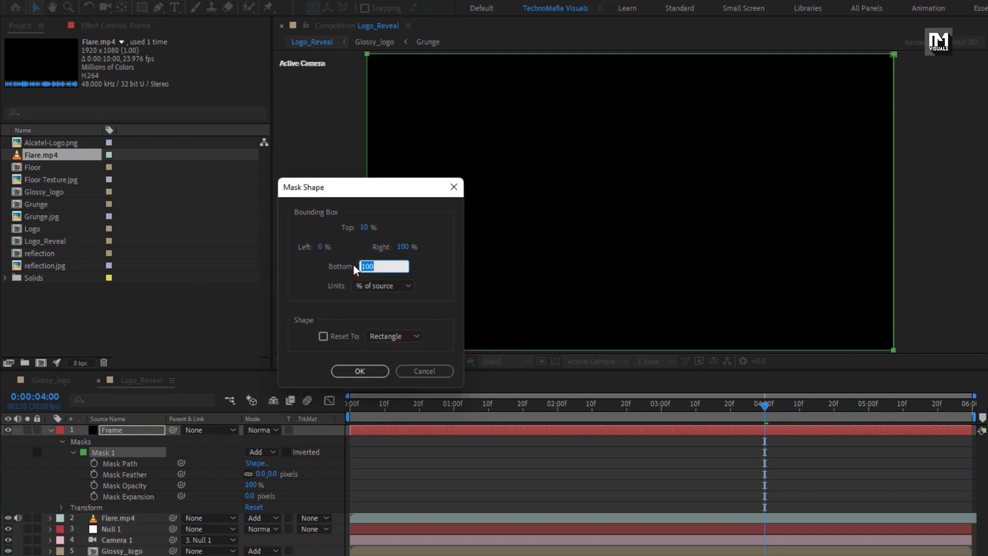
click(359, 371)
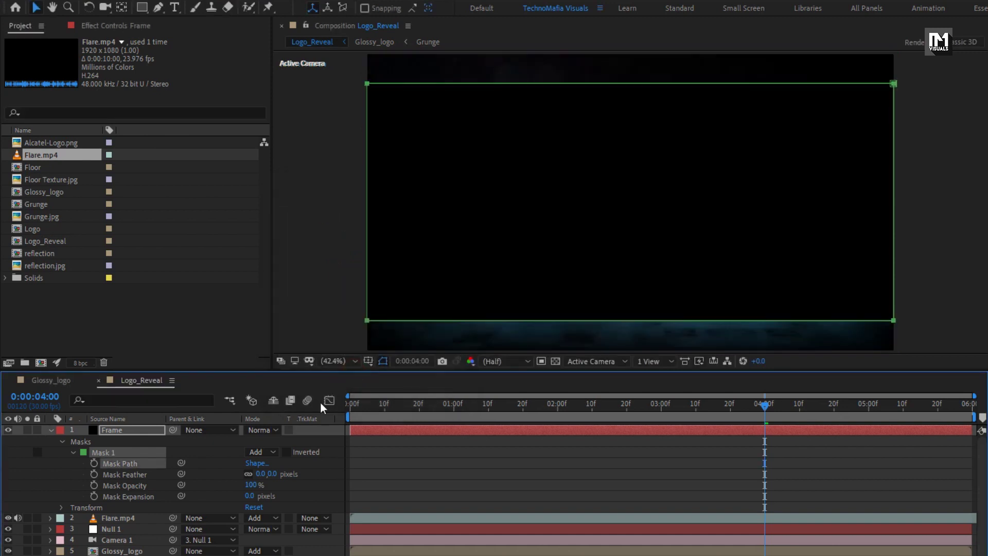
- Invert the Frame mask to form cinematic black bars, collapse the layer, and preview the animation from 0:00:00:00
click(287, 453)
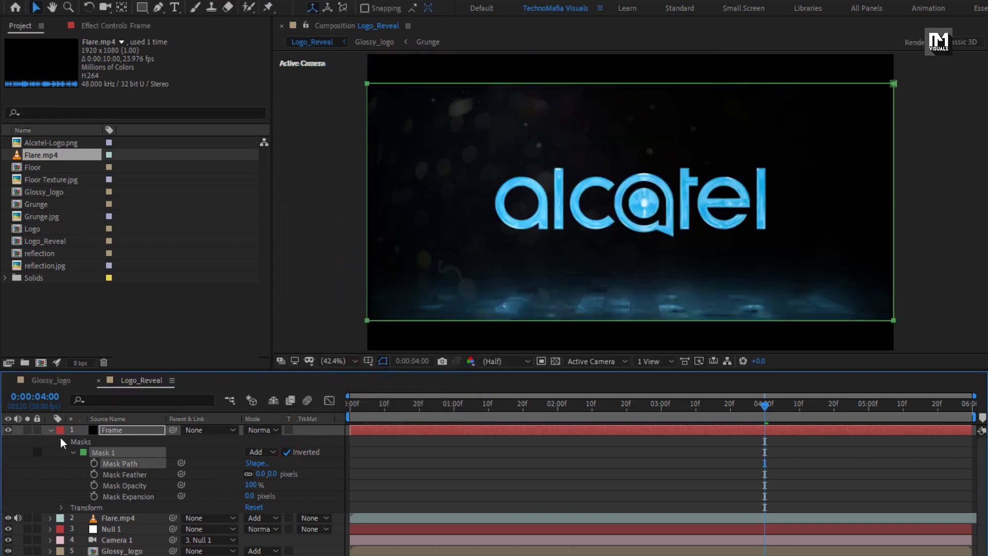
click(51, 431)
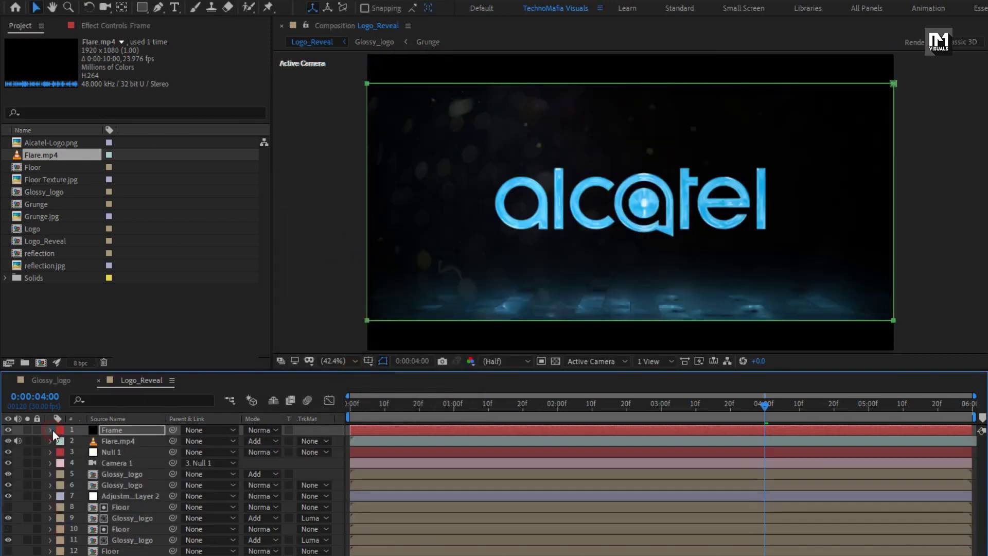
click(347, 406)
key(space)
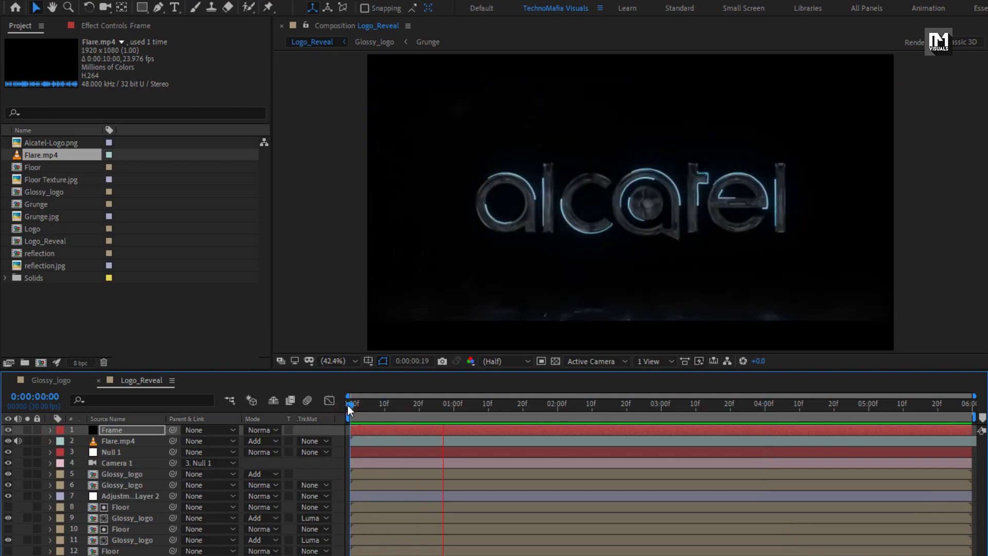